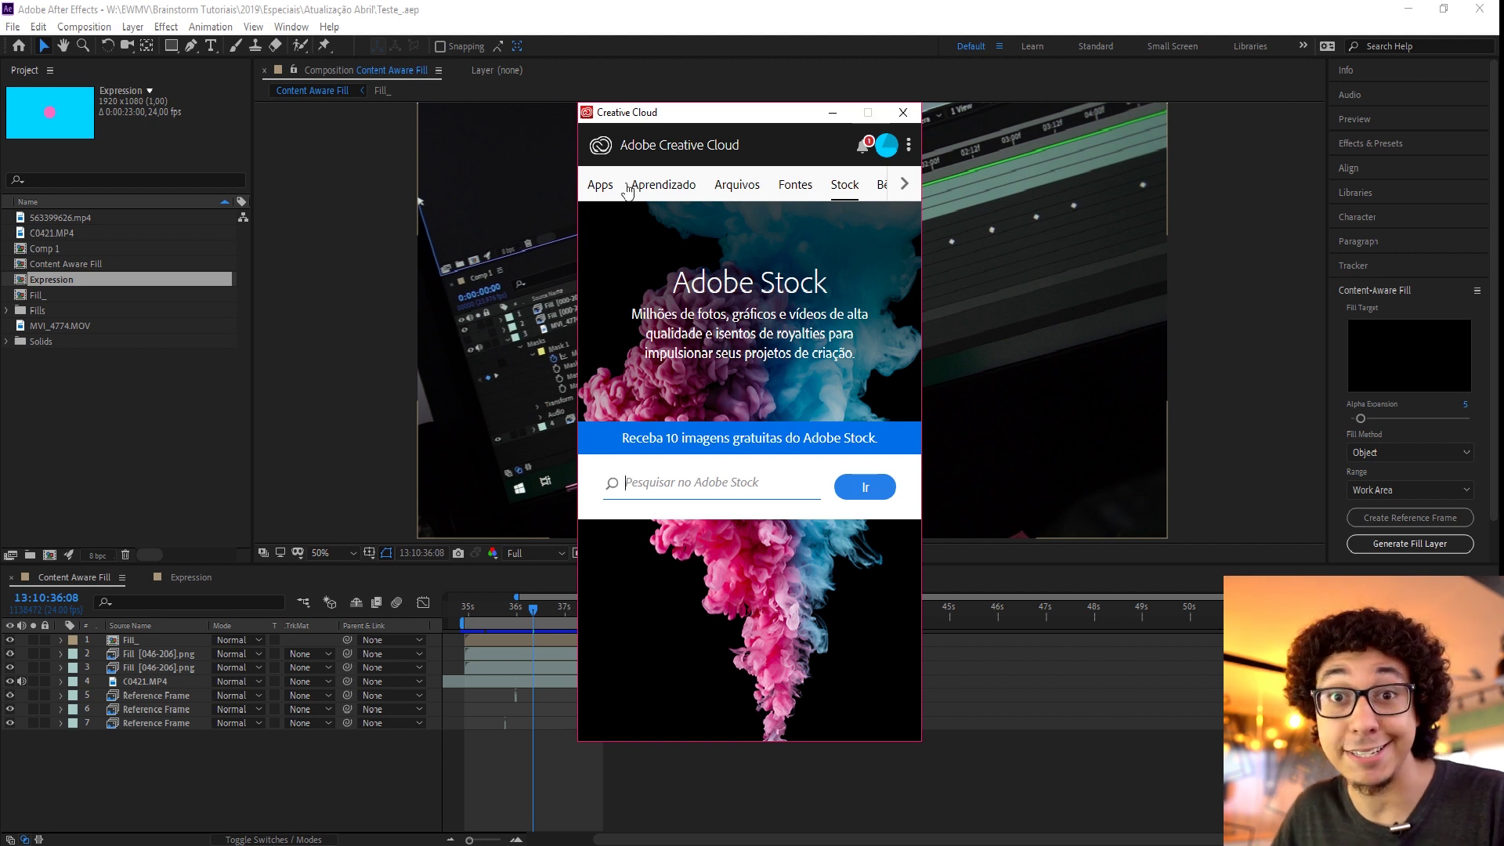
Bring up the Creative Cloud app over After Effects and show its installed apps list.
click(601, 188)
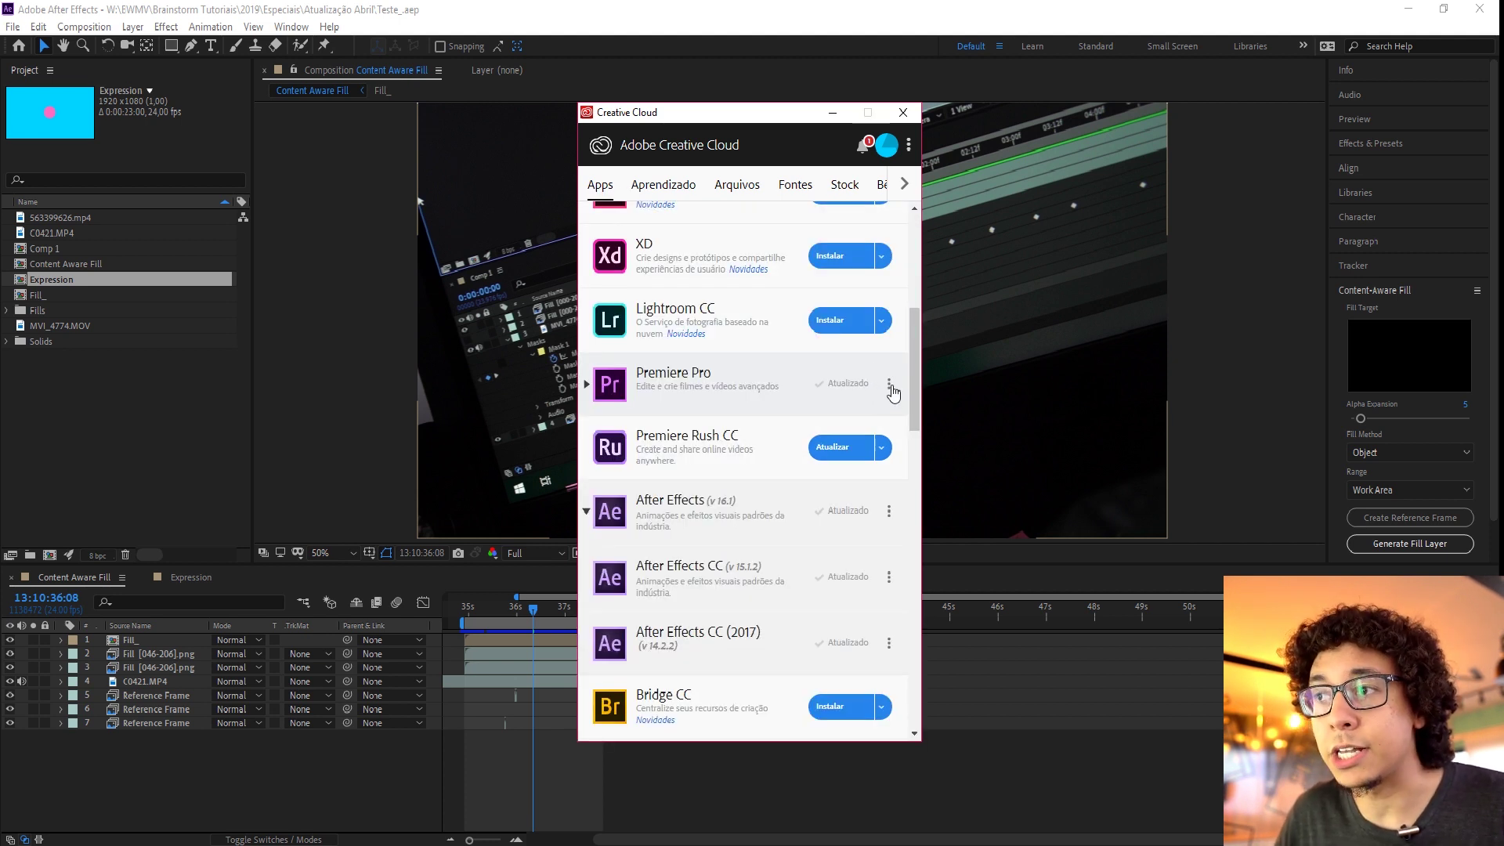
Review the older Premiere Pro versions under Gerenciar > Outras versões, then close the list.
click(890, 385)
click(886, 462)
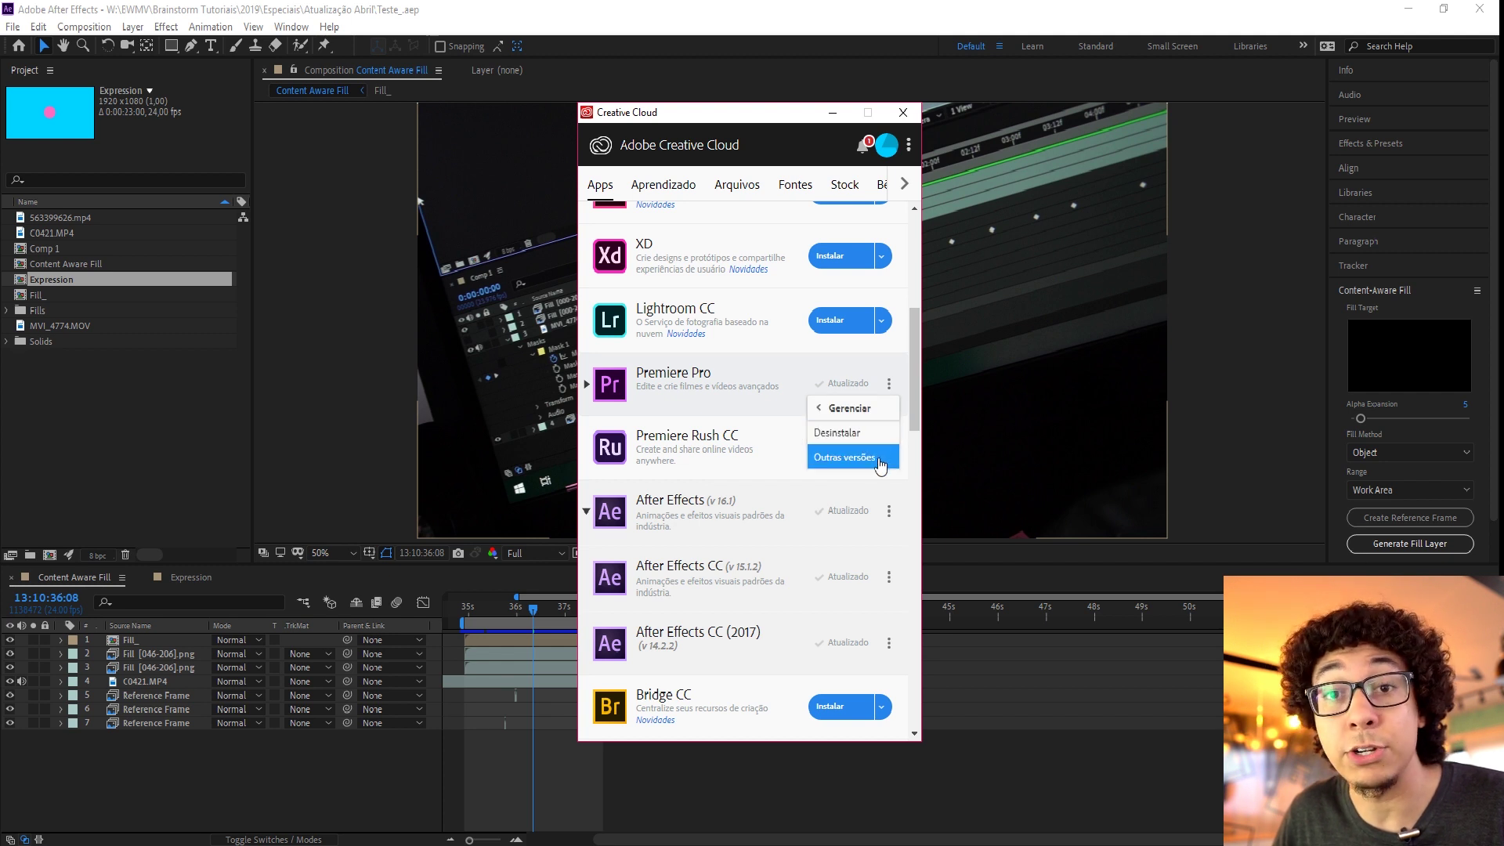
click(880, 462)
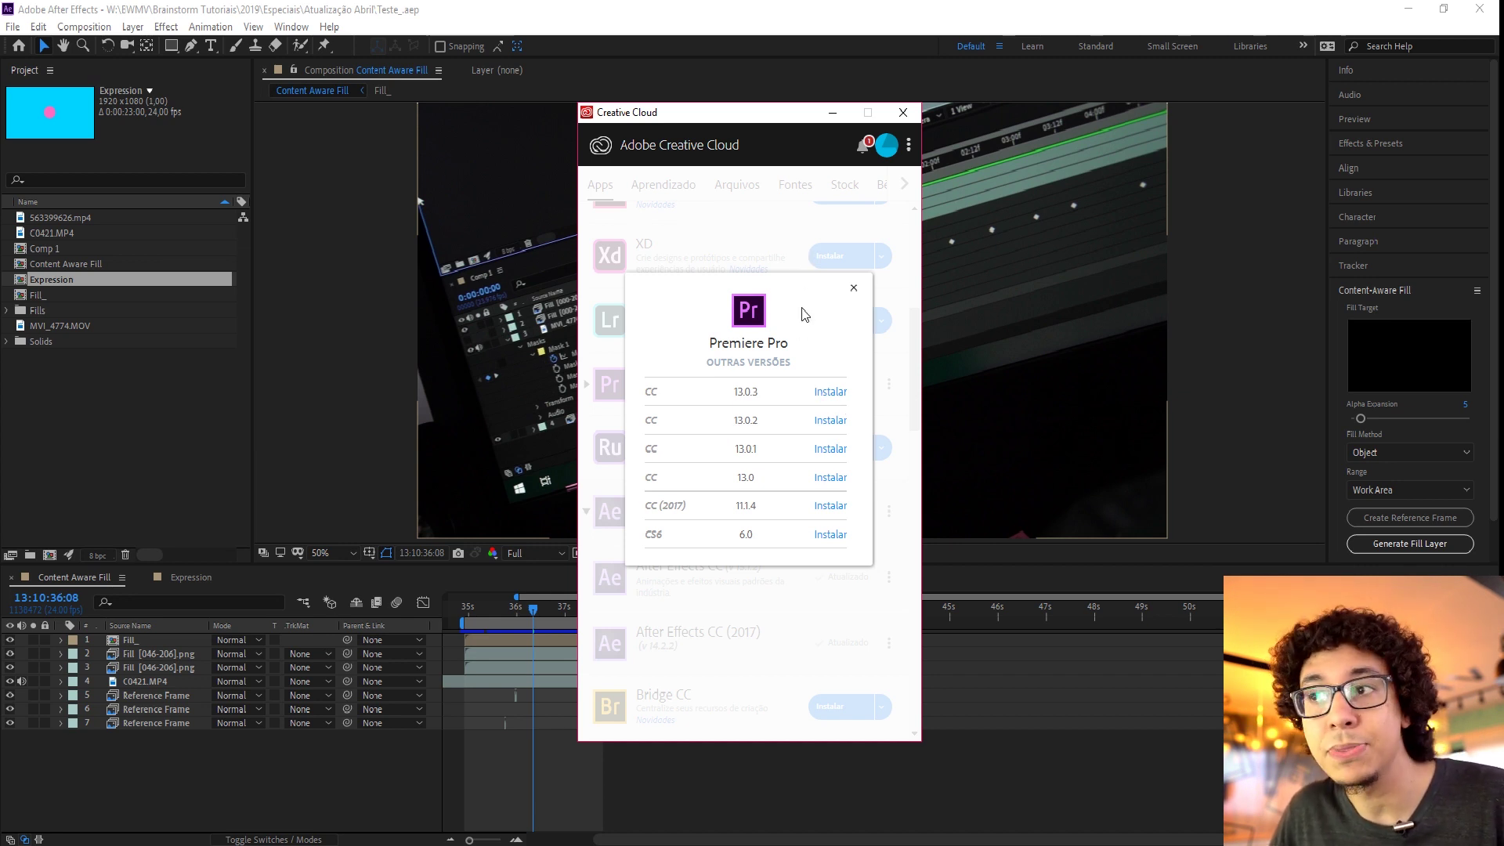
click(852, 293)
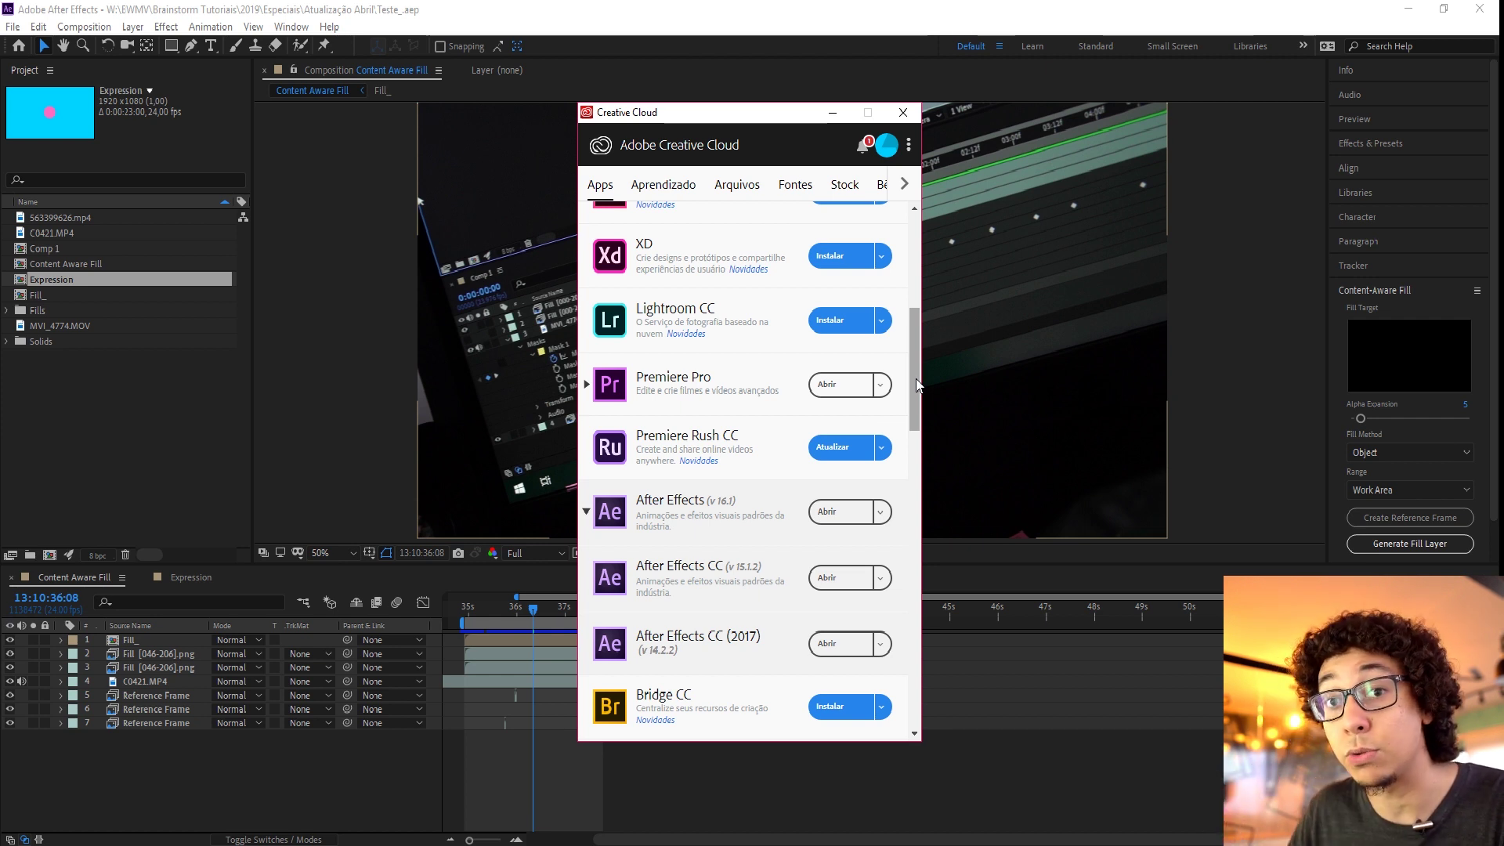
Inspect Dreamweaver's advanced update options, cancel the update, and return to After Effects.
drag(915, 381, 842, 540)
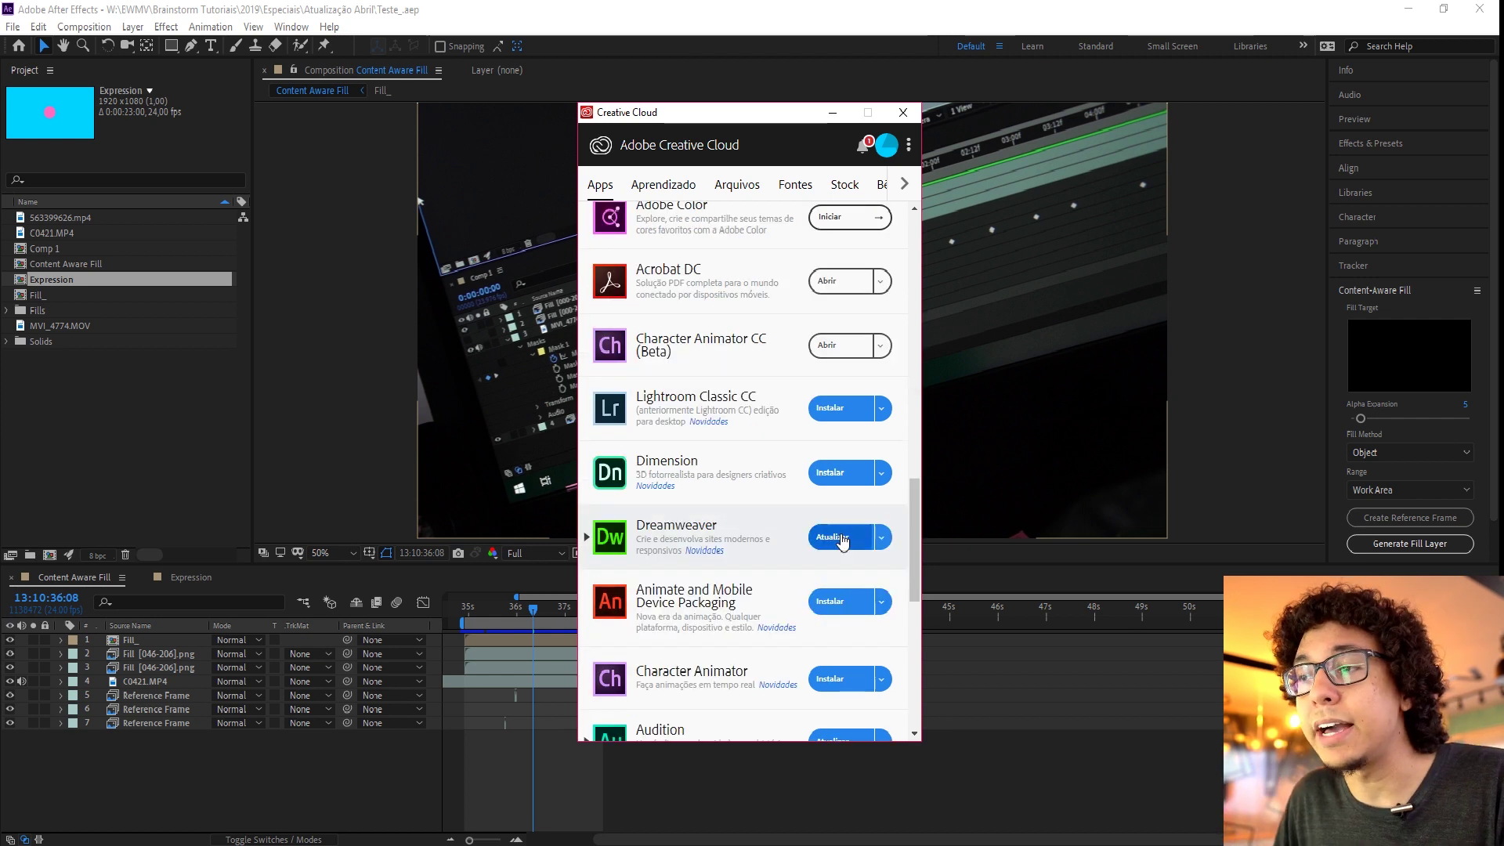
click(838, 538)
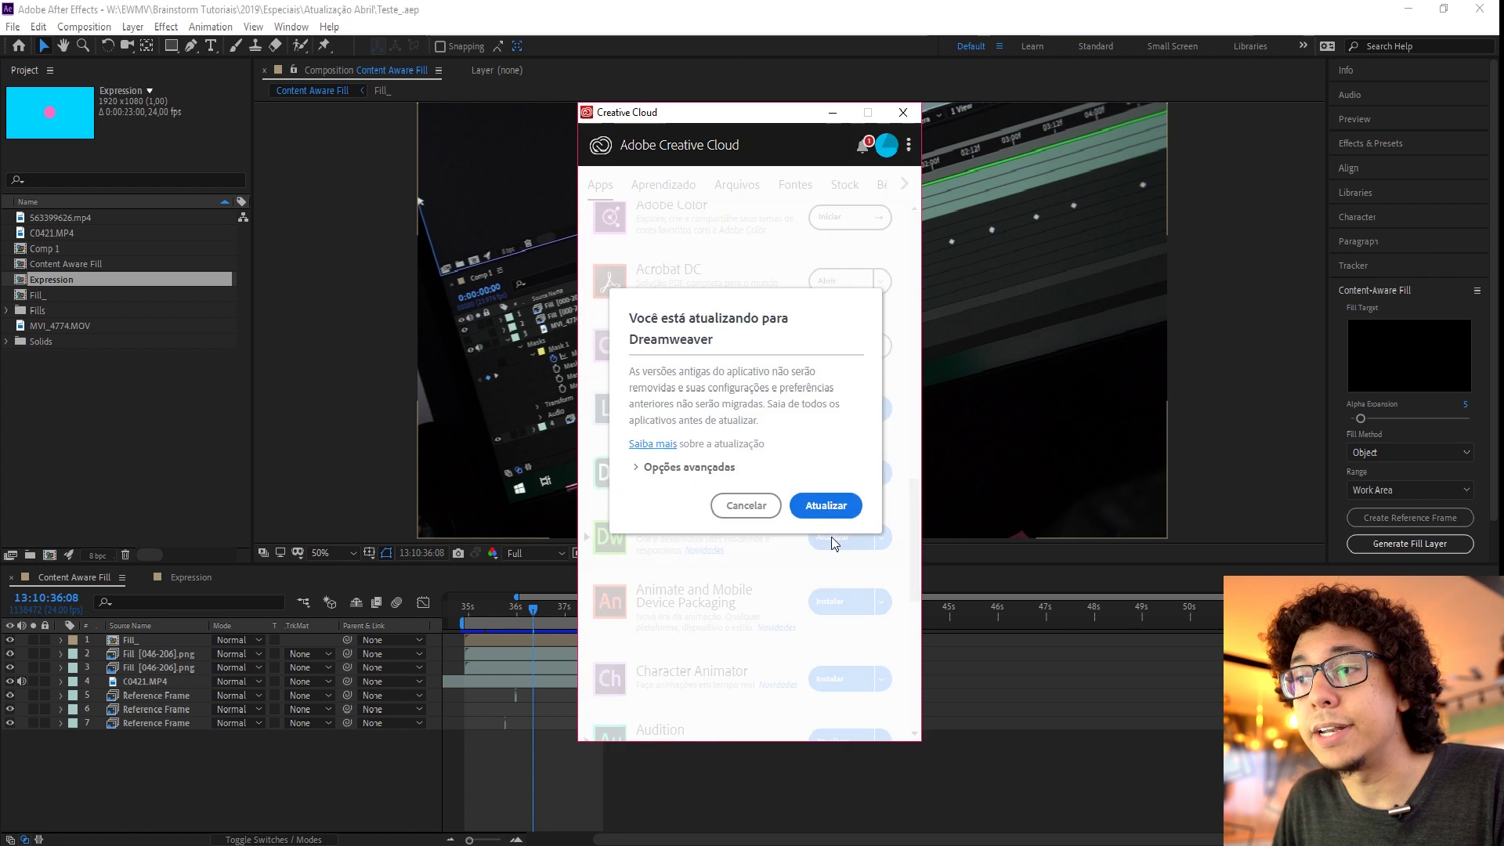
click(693, 470)
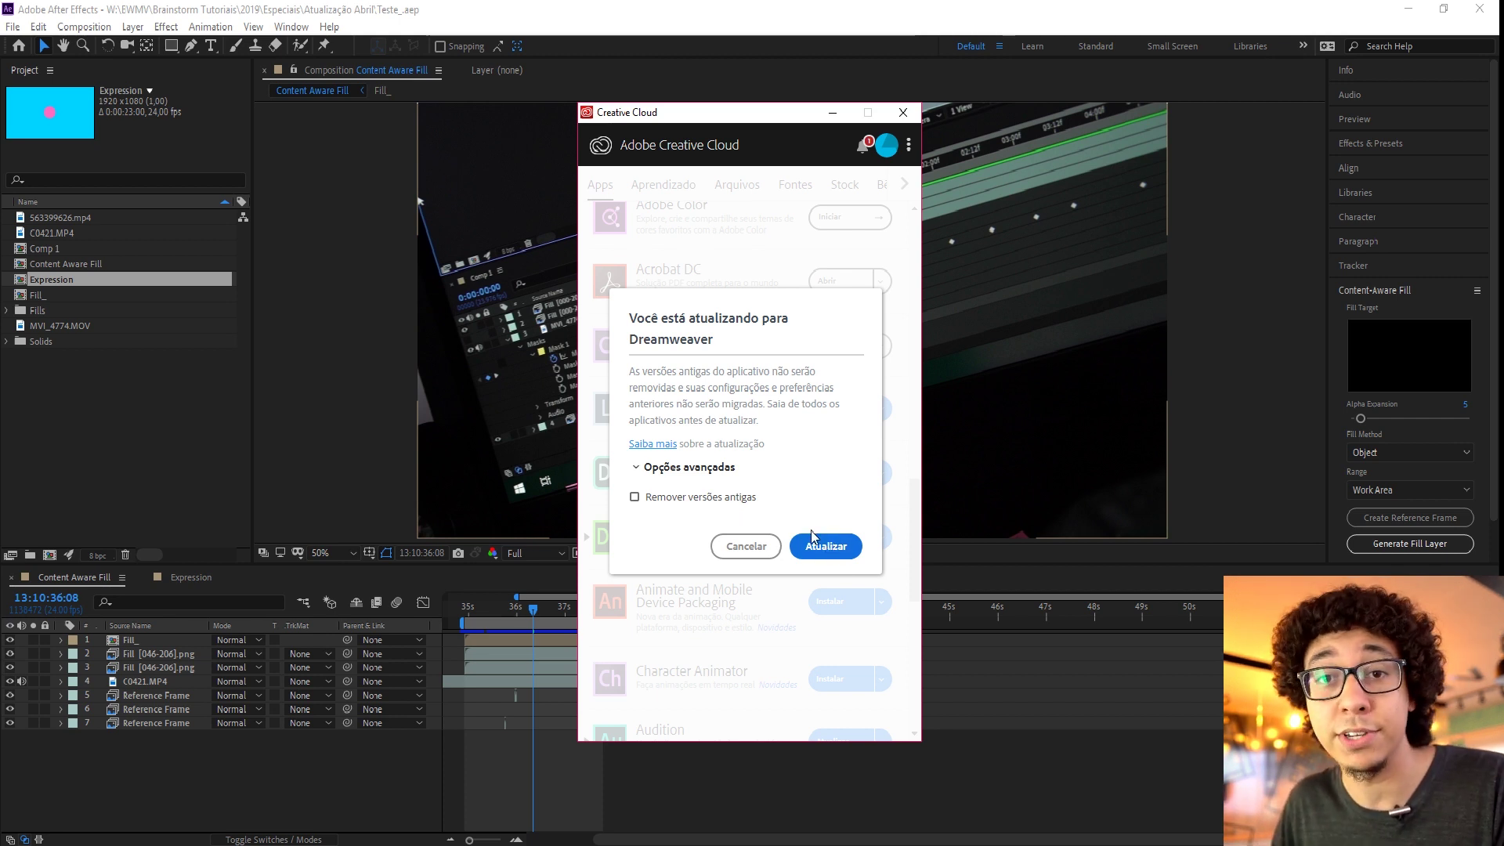
click(744, 545)
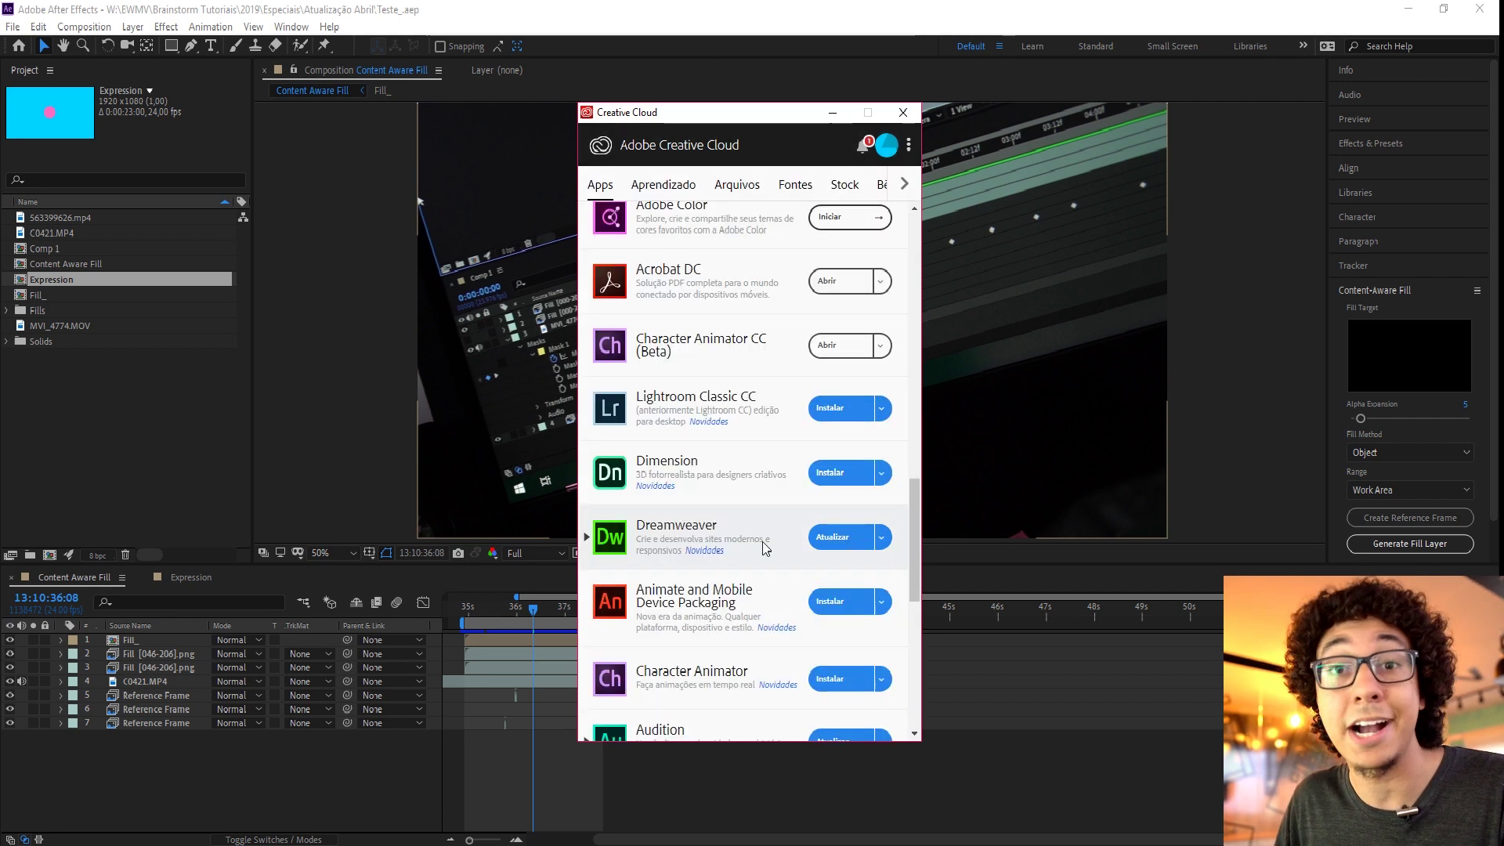
key(alt+Tab)
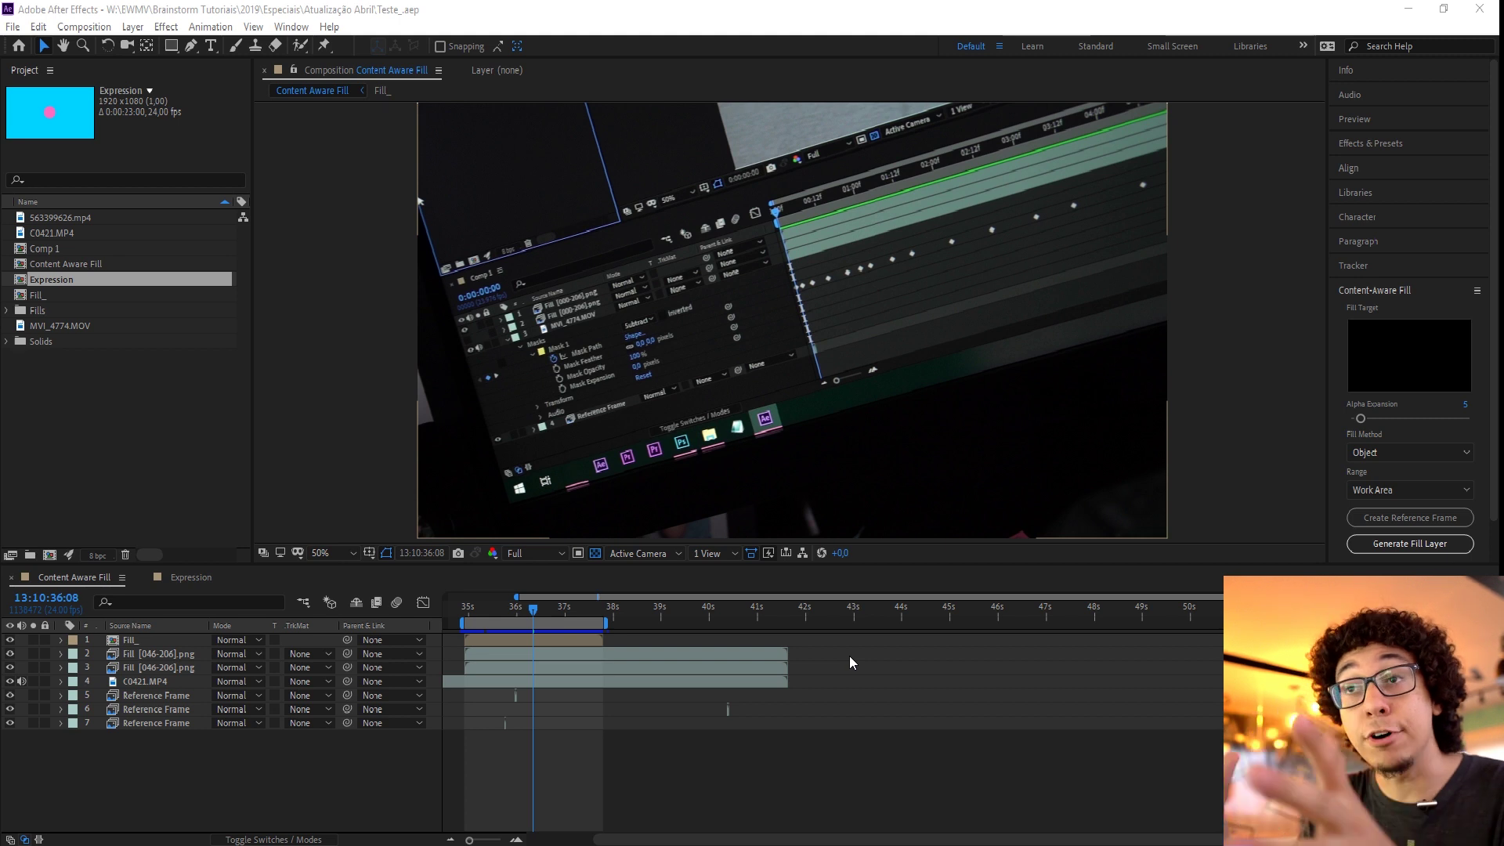
Preview the Content Aware Fill composition from the timeline.
click(664, 805)
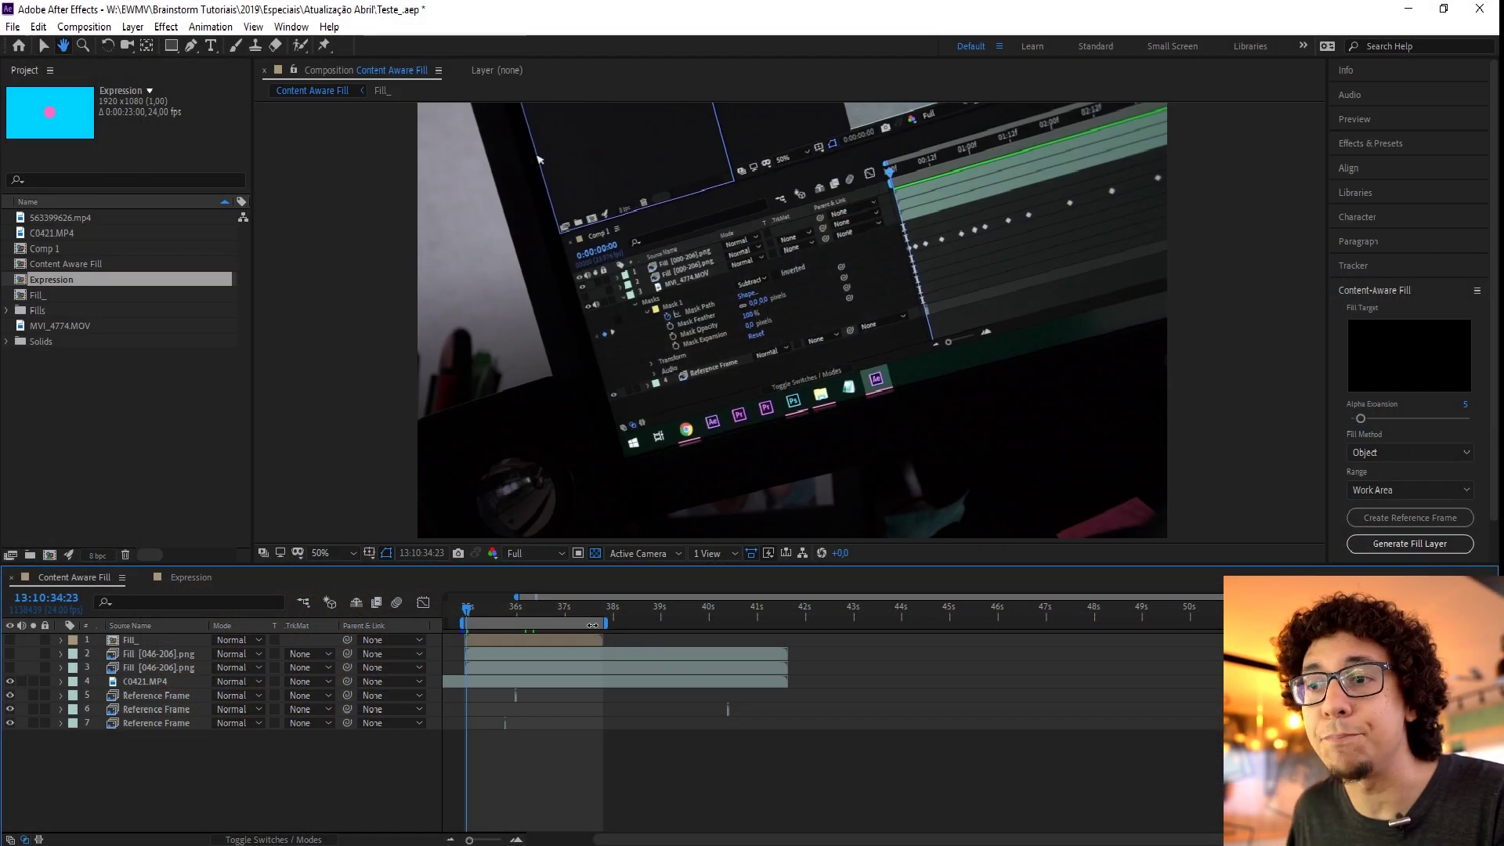
key(space)
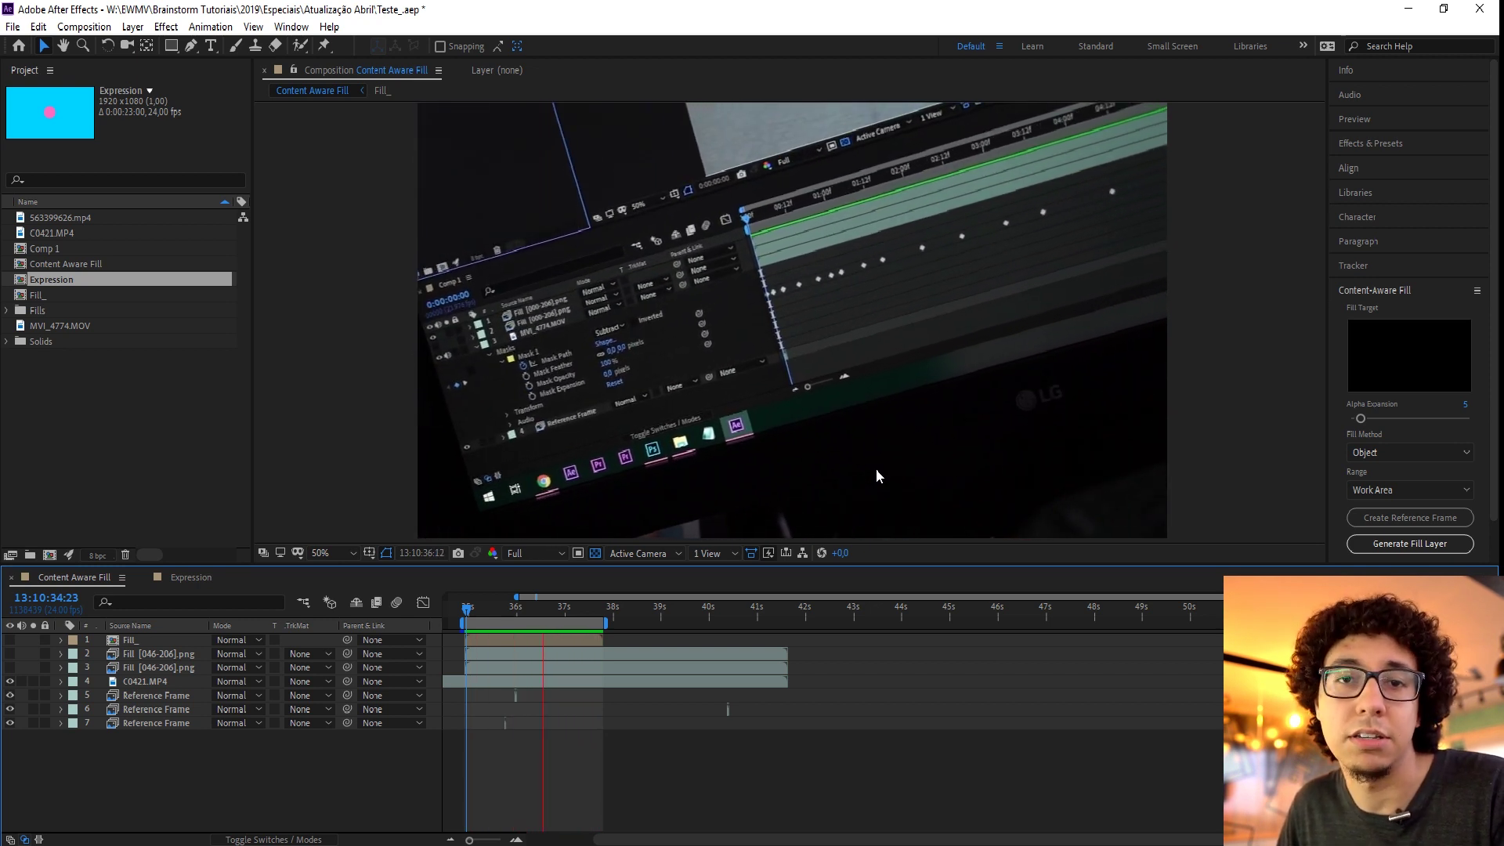
Select layer C0421.MP4 and scrub around 13:10:35 to 37 seconds to inspect the LG logo mask.
click(485, 611)
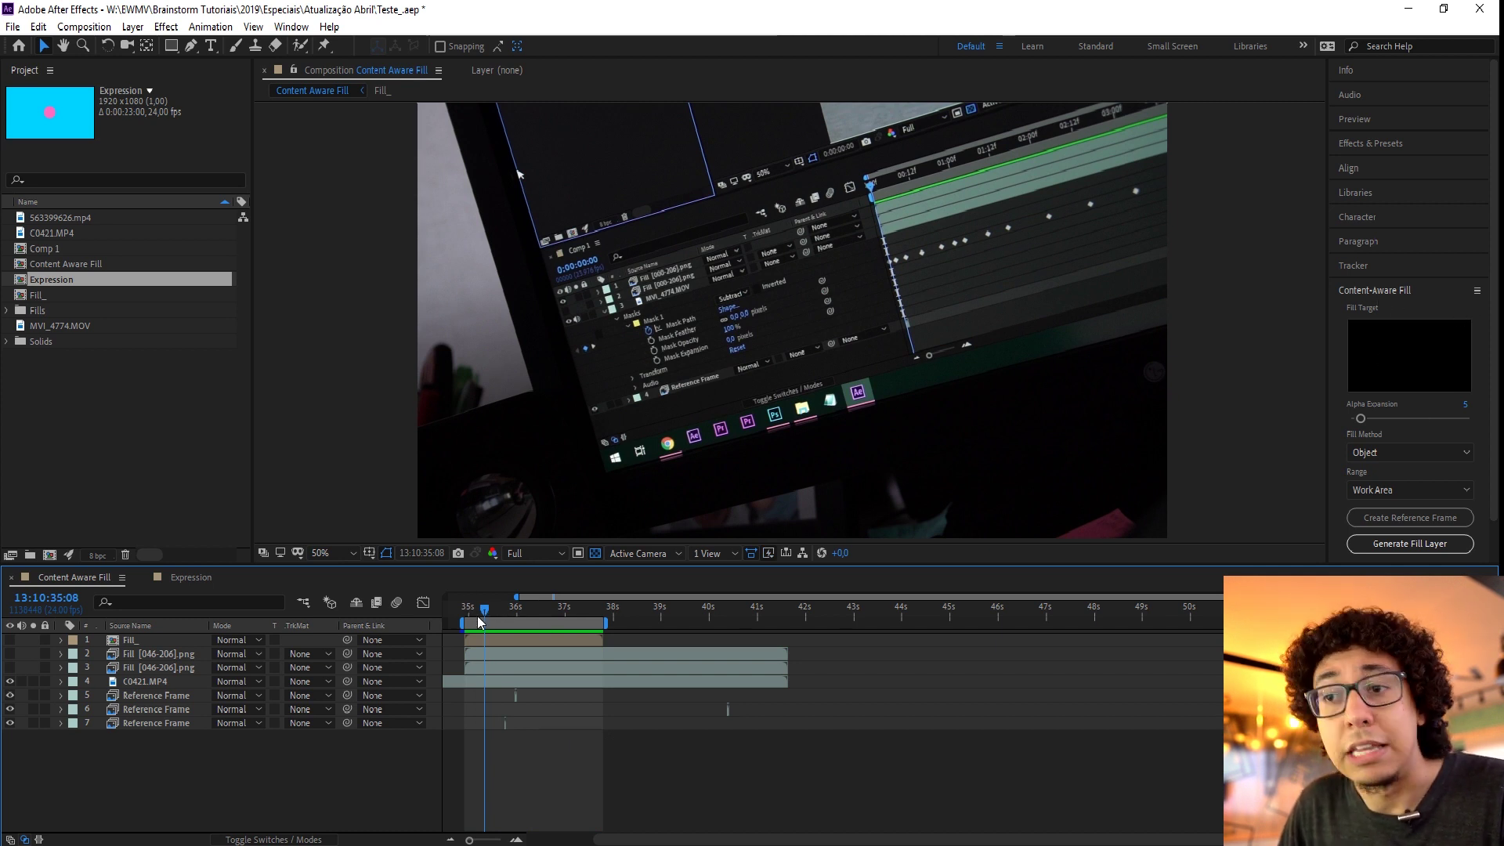
drag(480, 623, 514, 612)
click(501, 681)
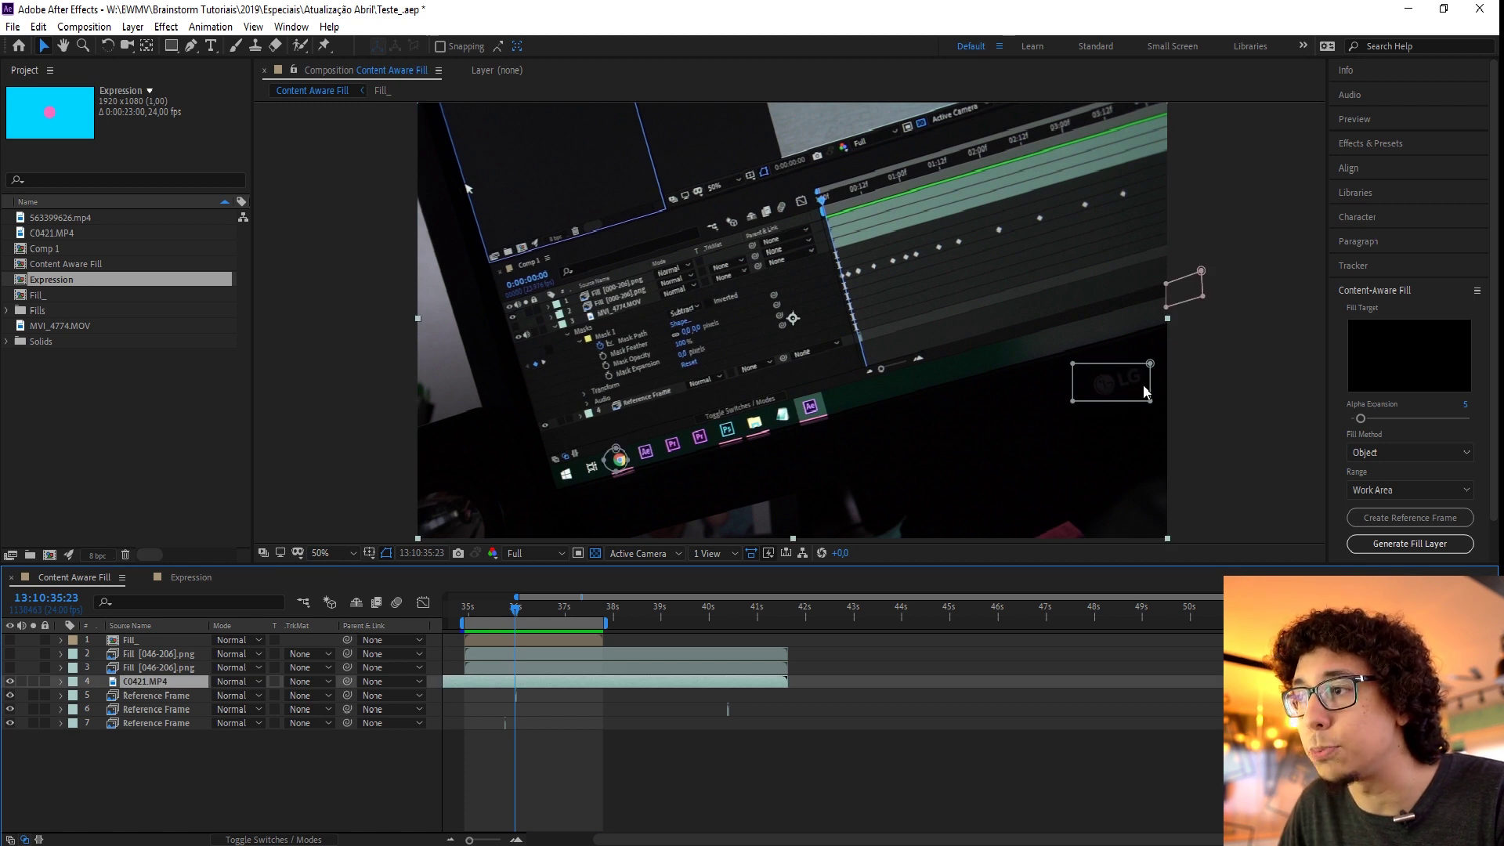
key(space)
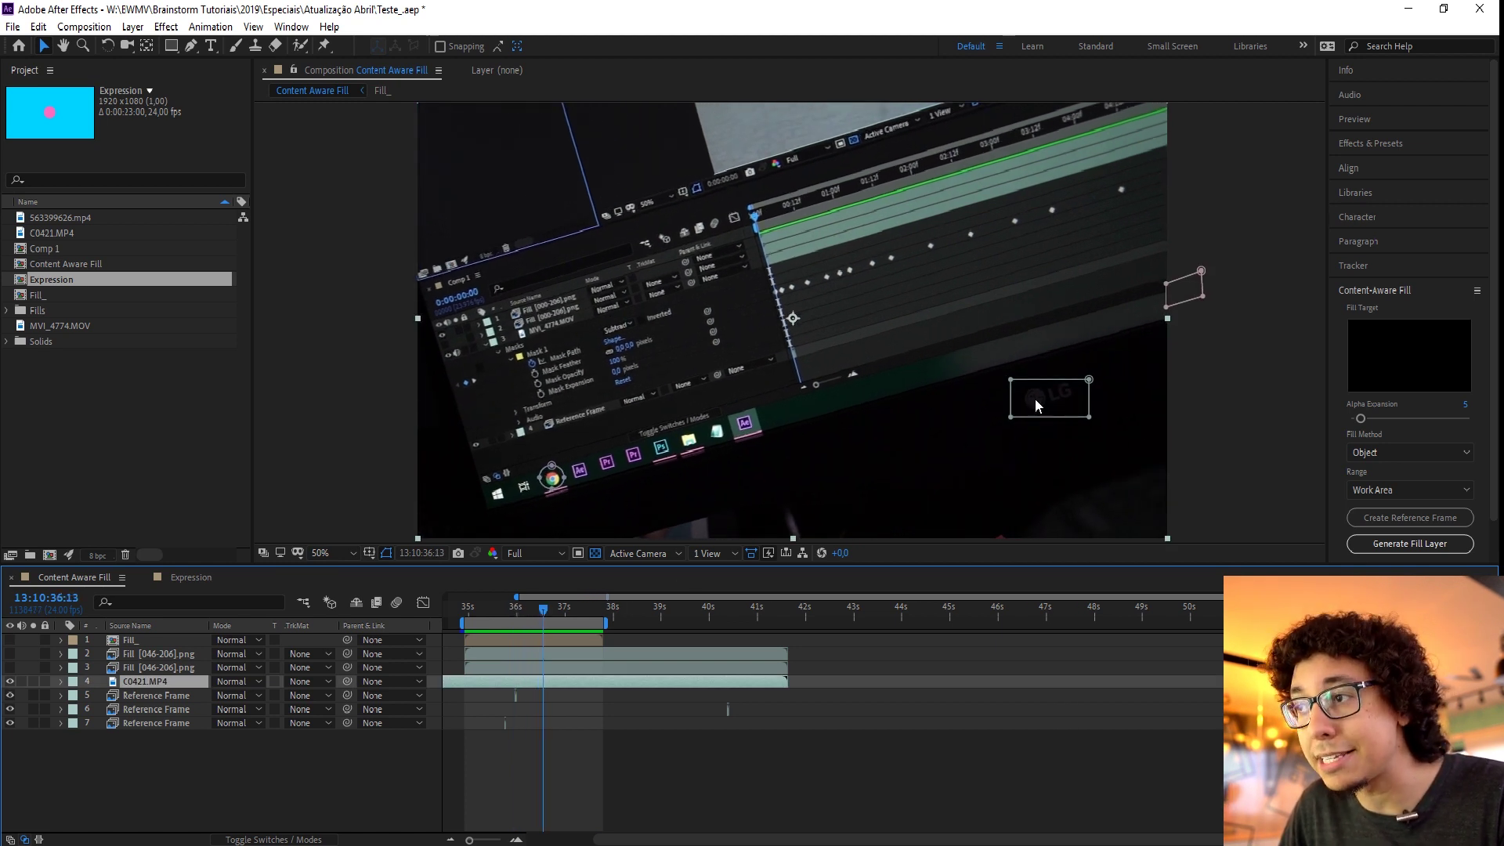
mouse_move(548, 615)
mouse_down()
mouse_move(560, 629)
mouse_move(522, 627)
mouse_up()
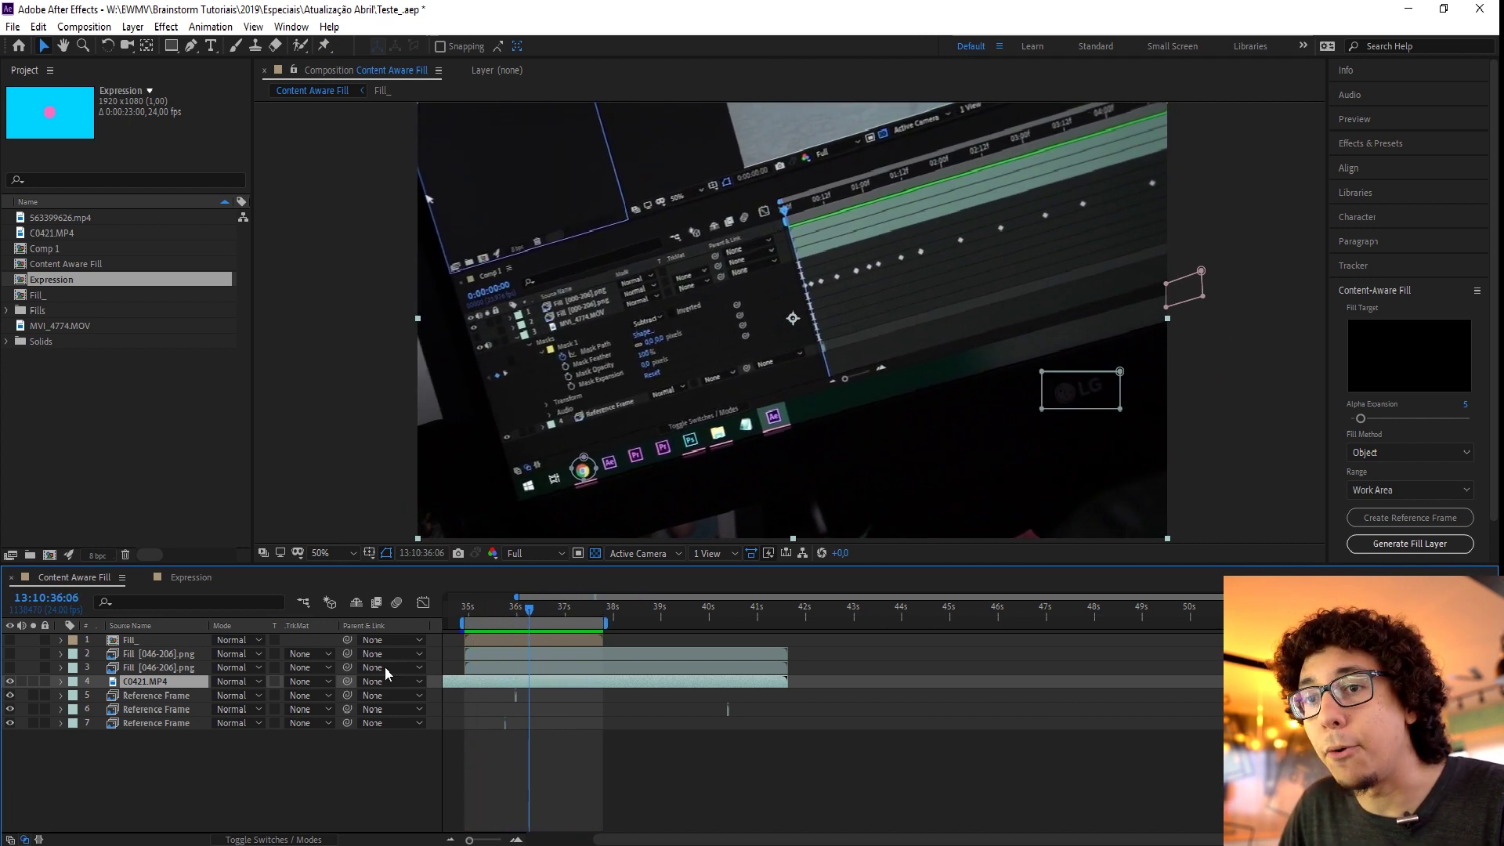
Try Mask 1 on C0421.MP4 as Subtract, revert it to None, and collapse the layer.
click(60, 682)
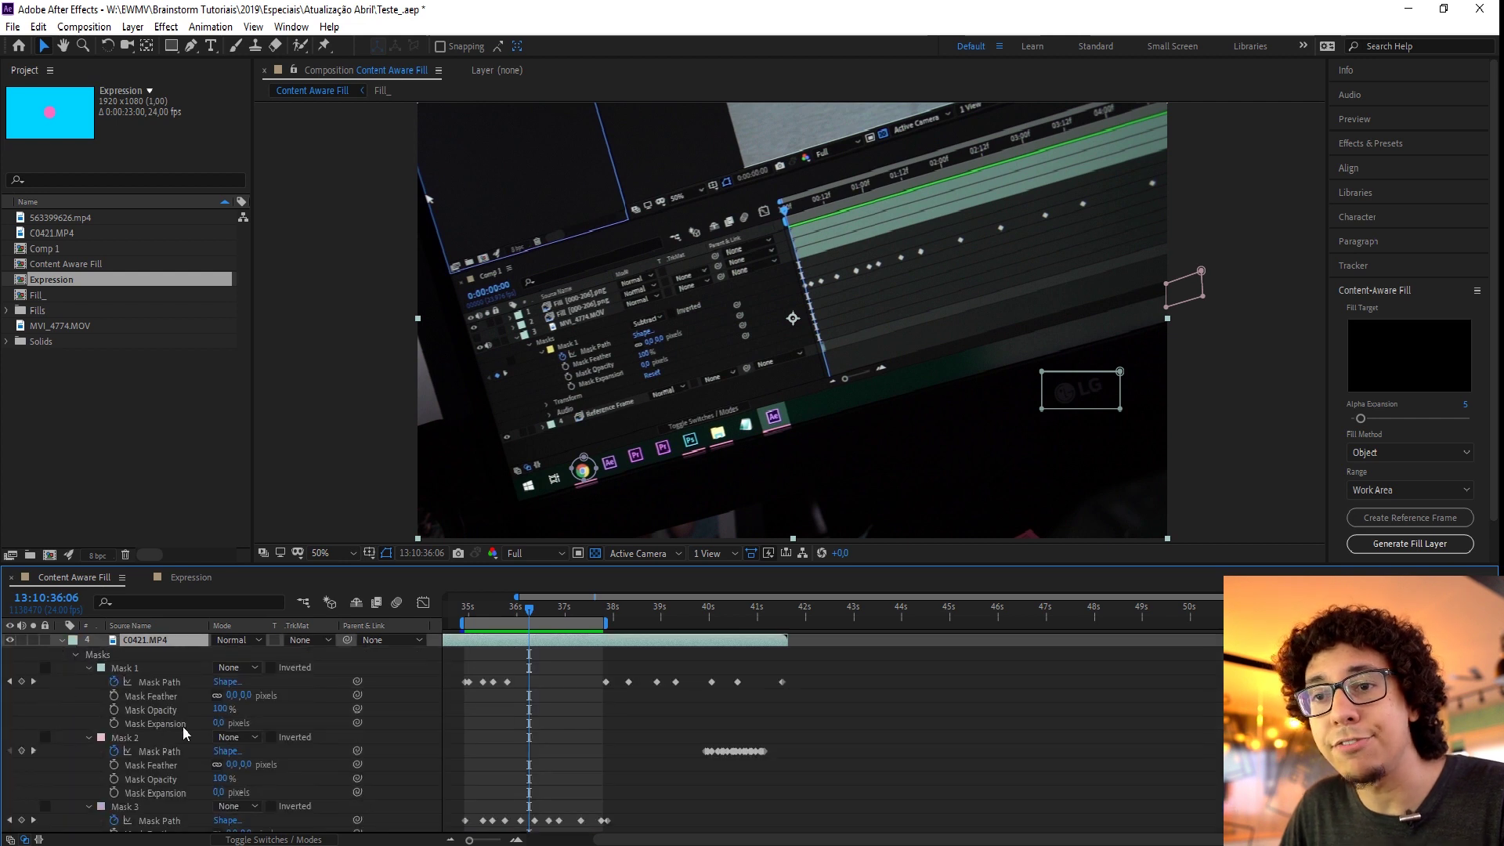
click(252, 666)
click(263, 718)
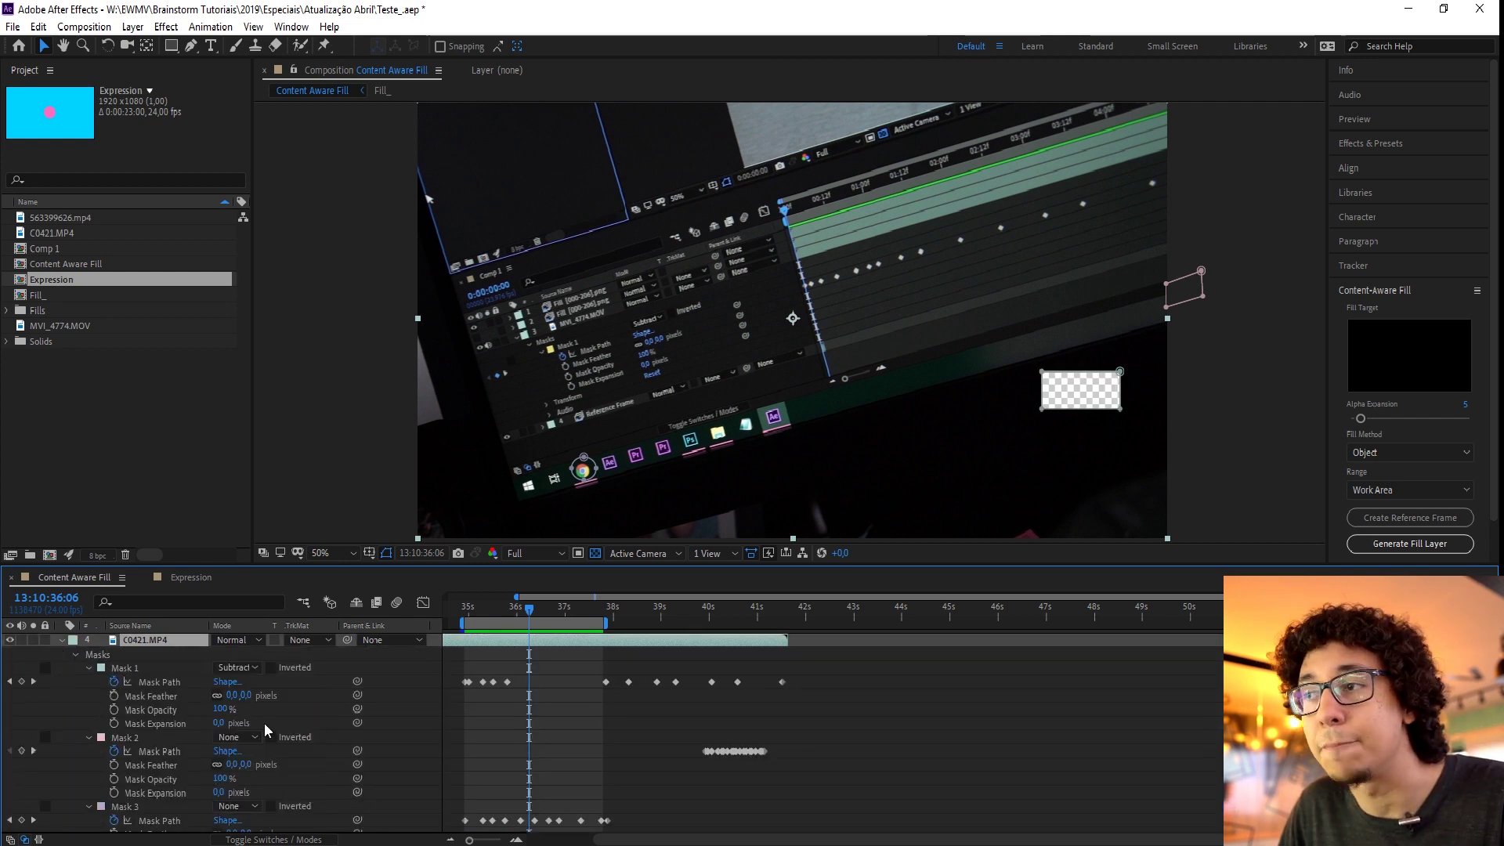
click(252, 667)
click(275, 686)
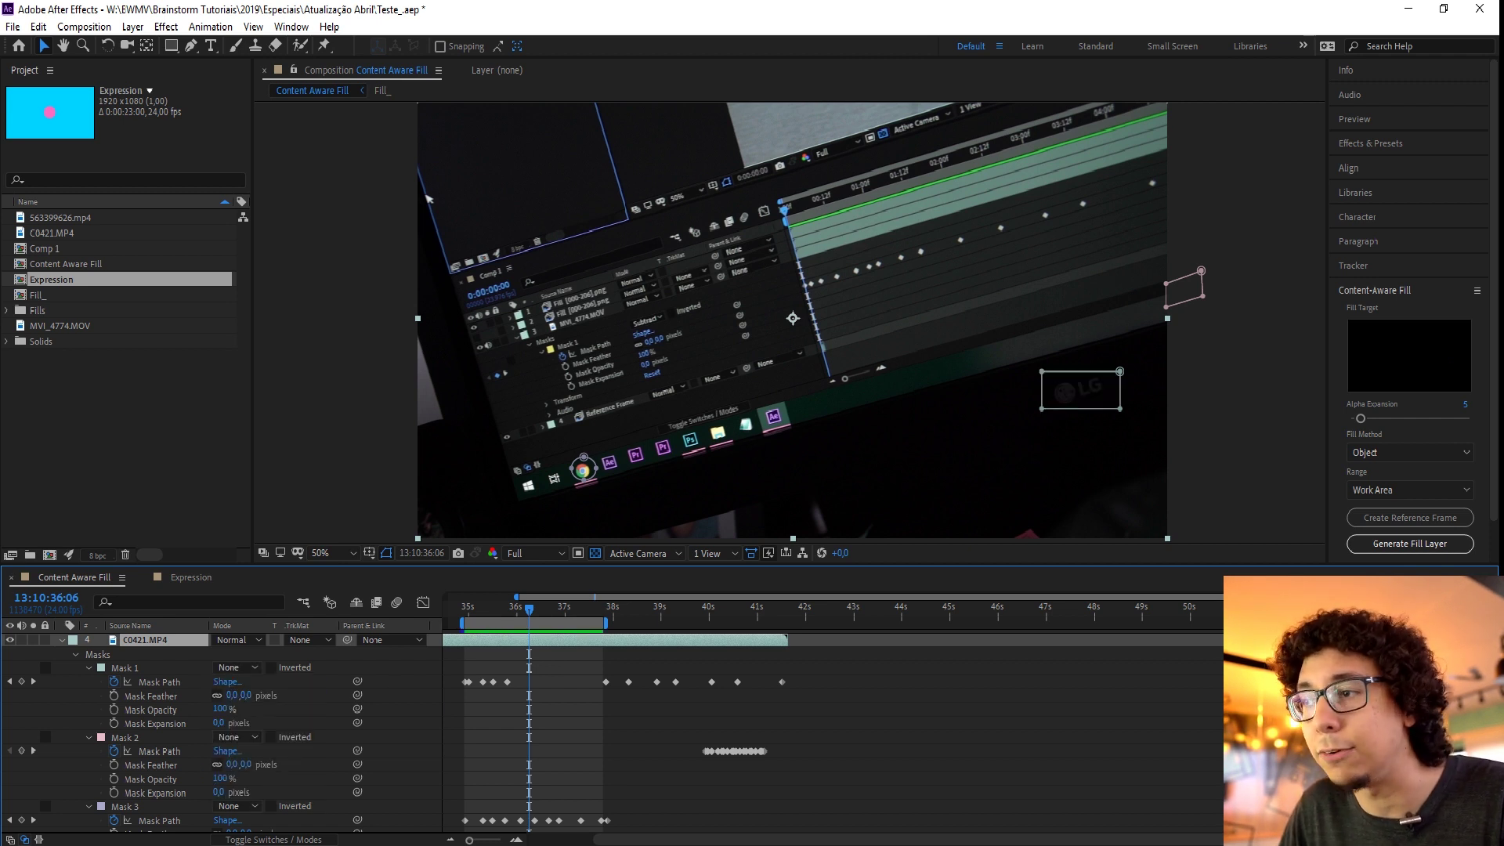
click(62, 640)
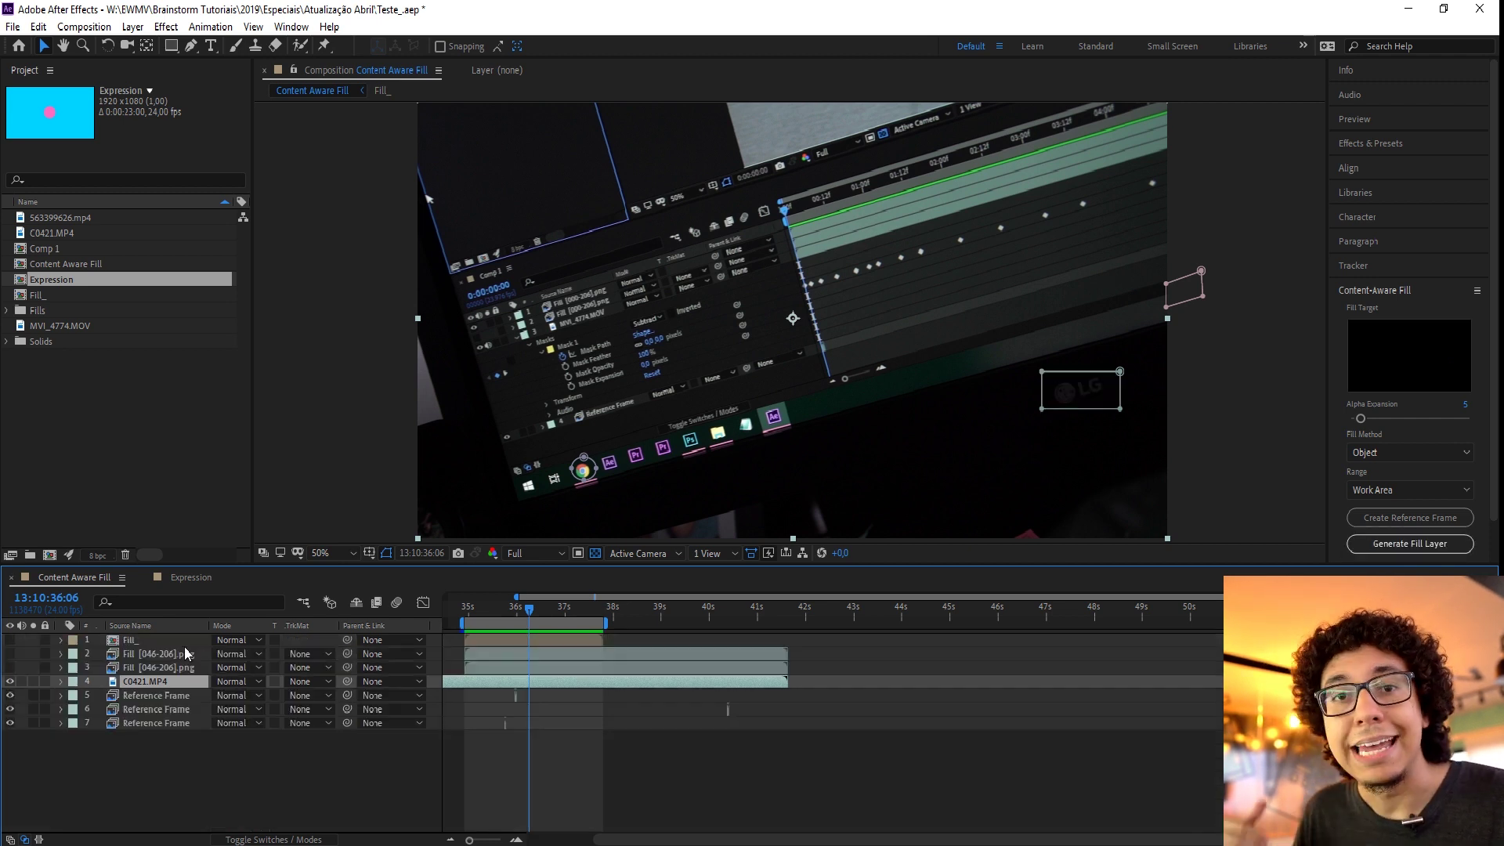
Turn on the Fill [046-206].png layer and return to 13:10:34:22.
click(169, 666)
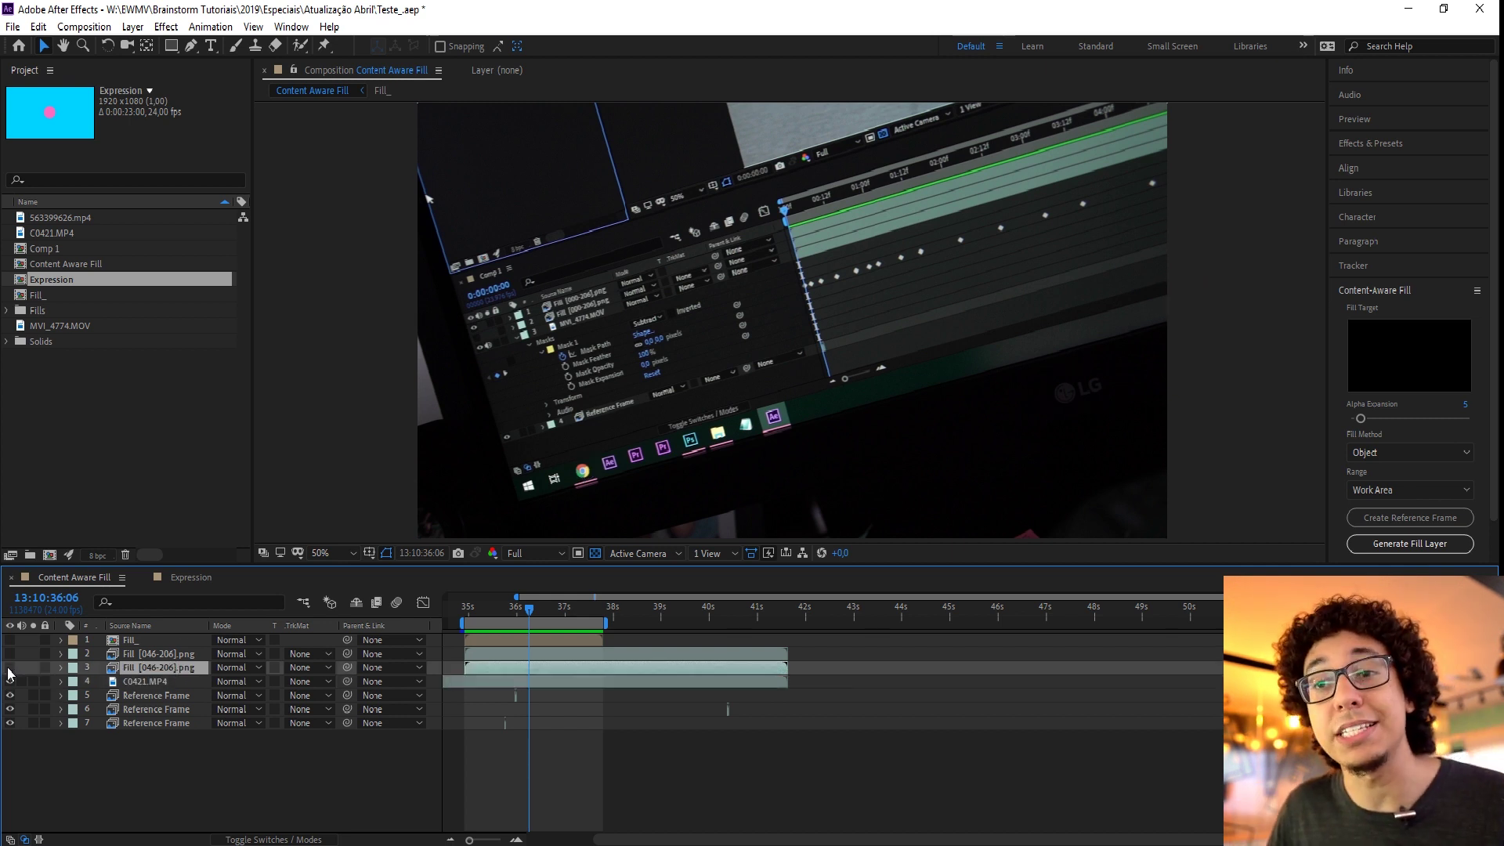
click(9, 667)
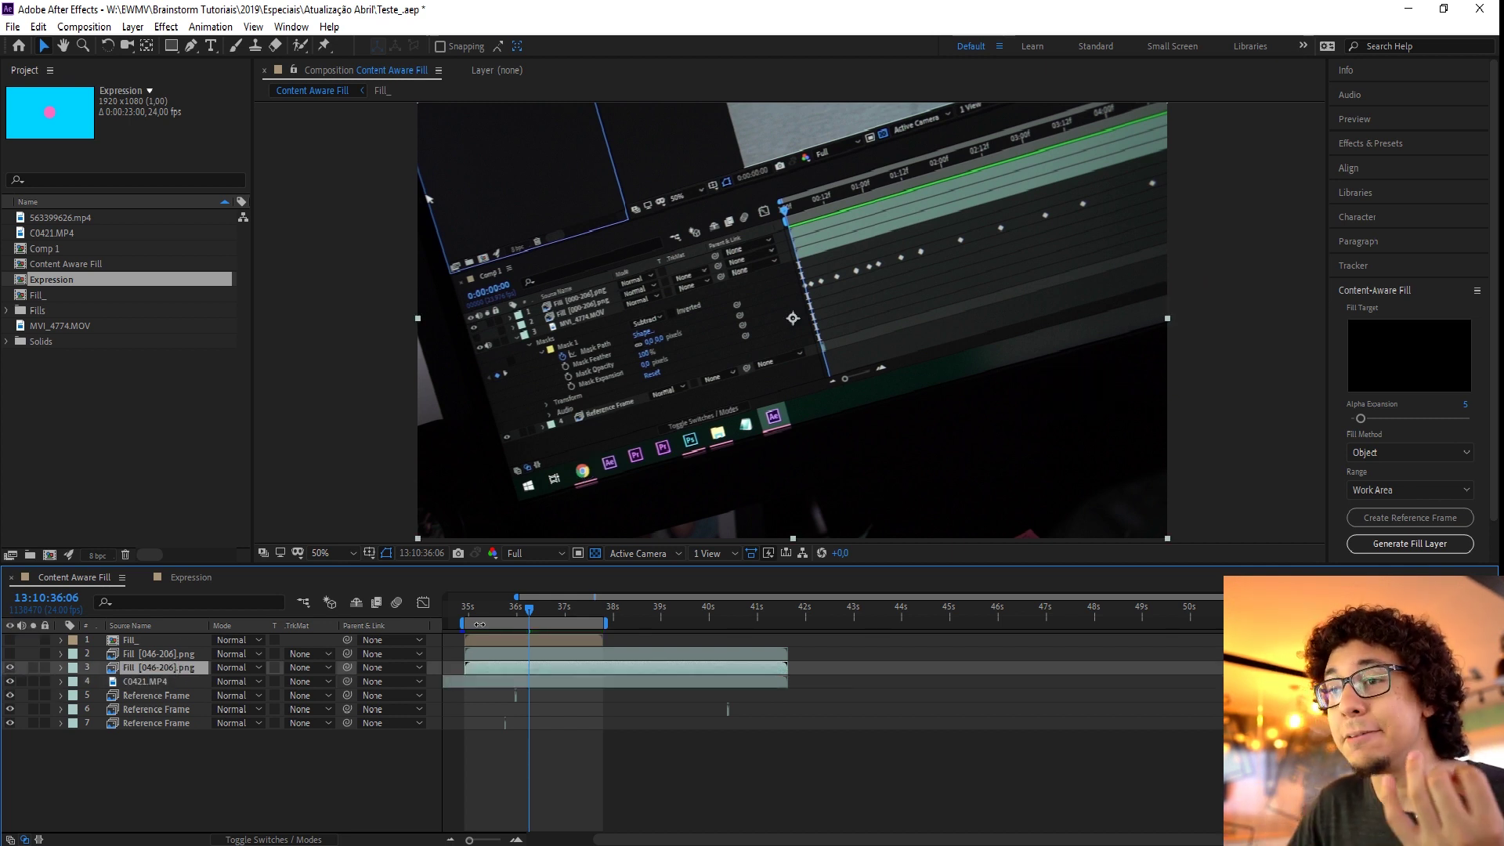
drag(499, 613, 465, 612)
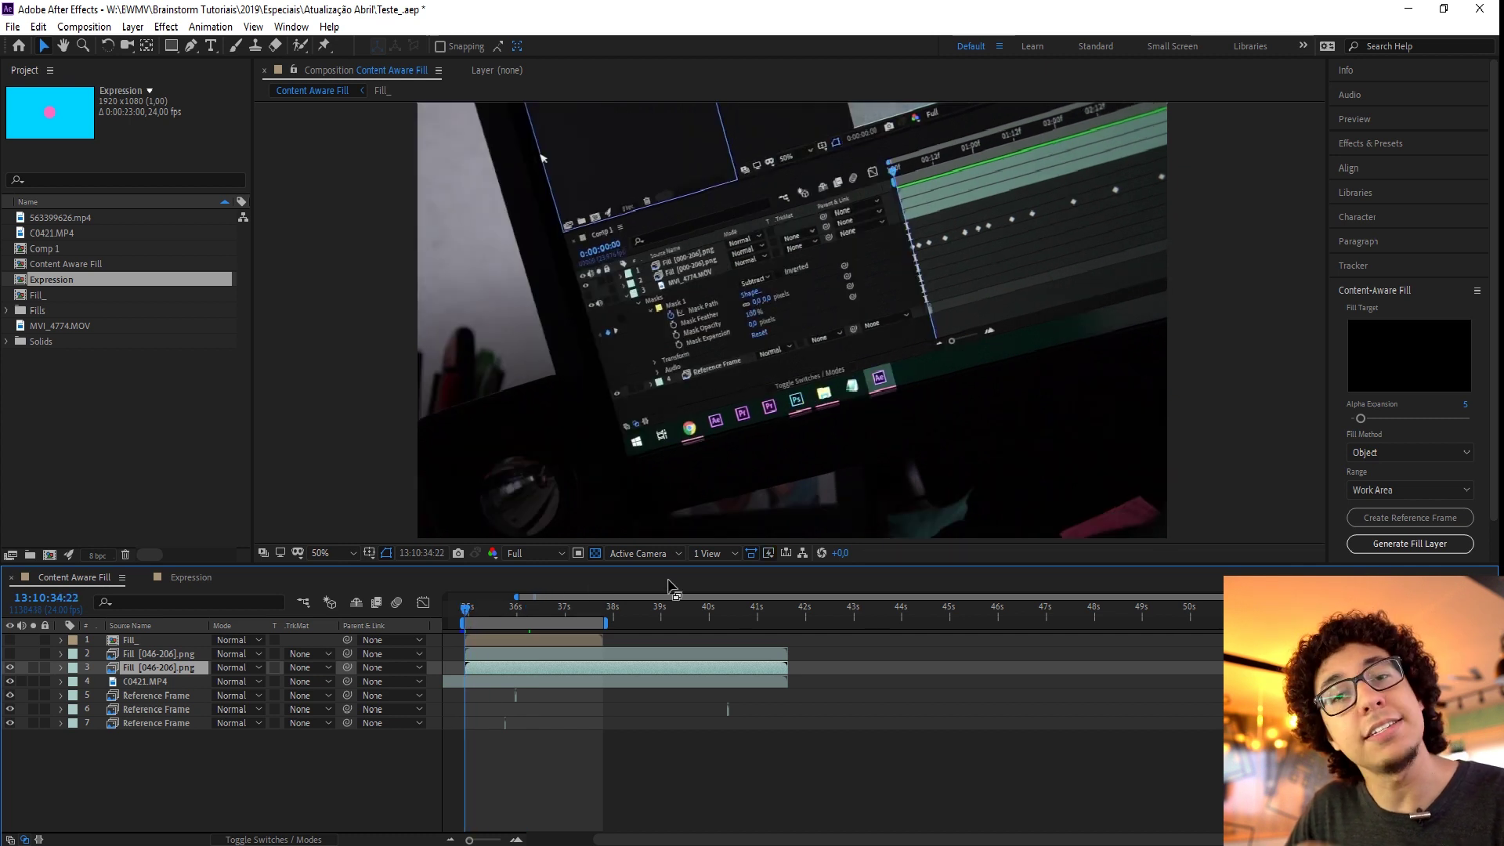
key(space)
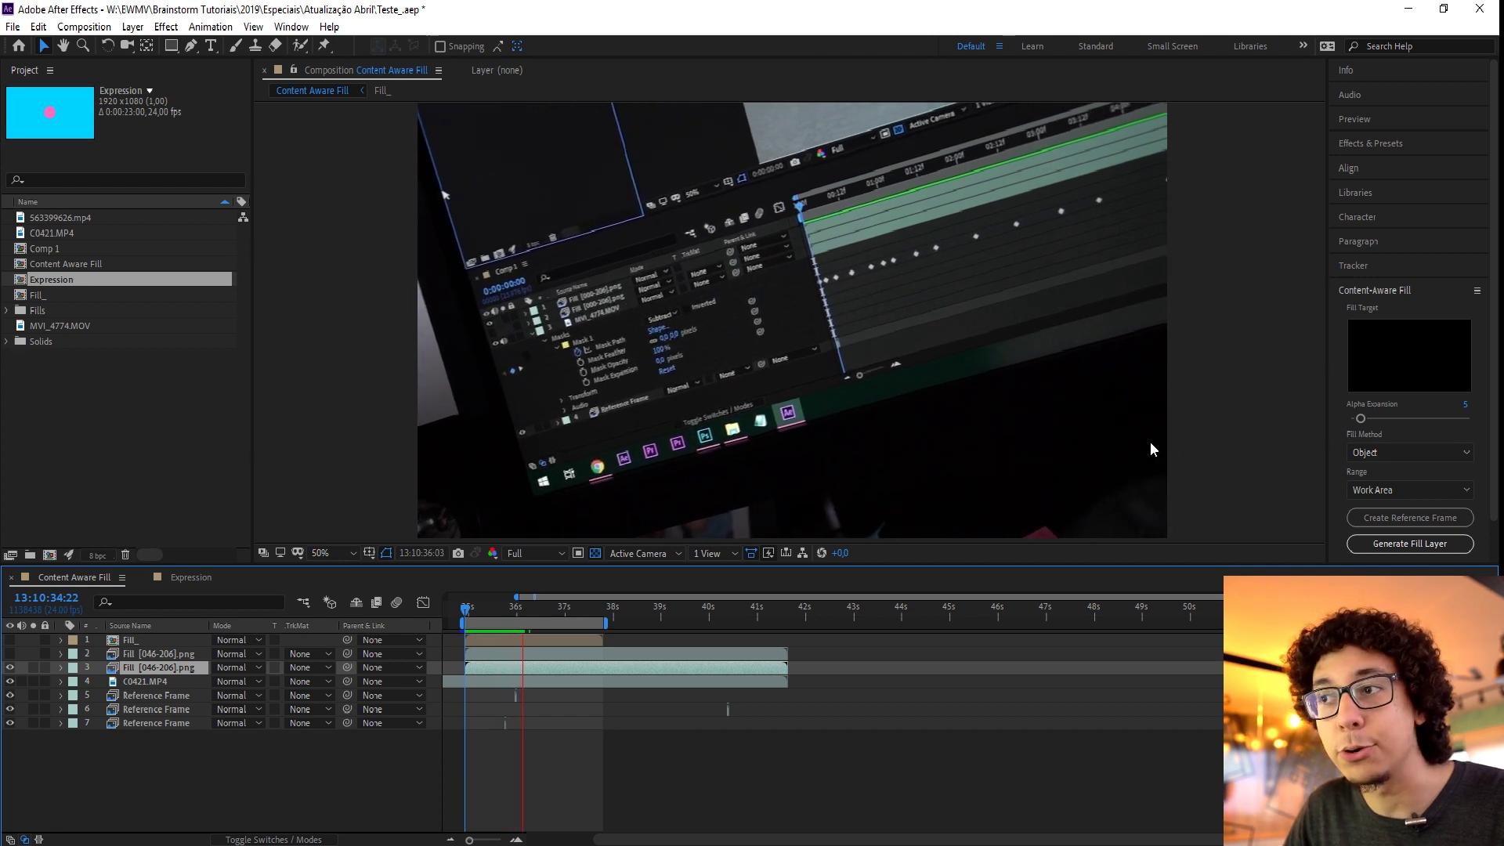
click(481, 611)
drag(481, 611, 483, 612)
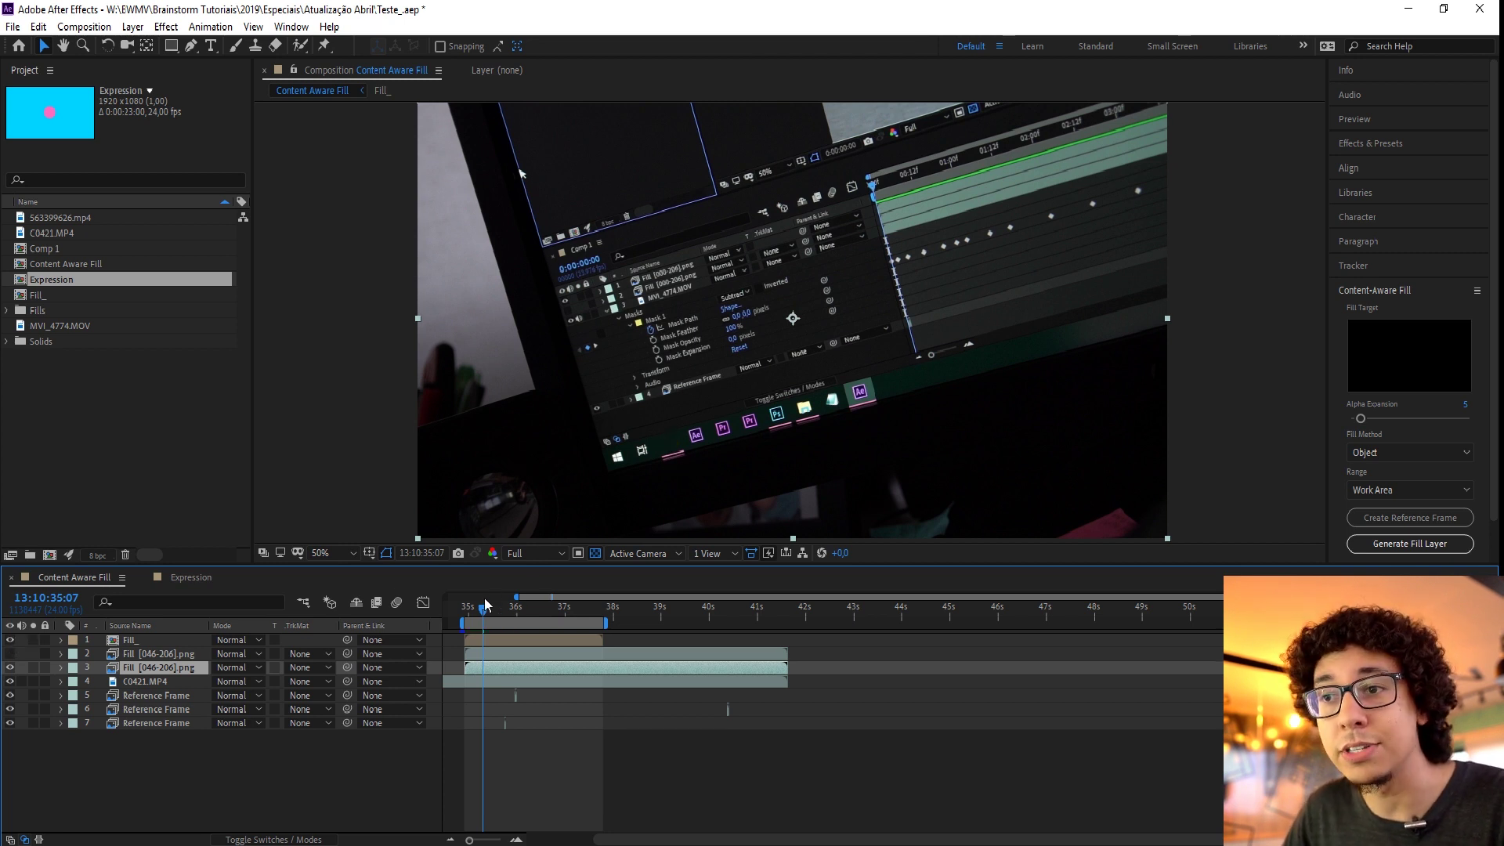
drag(484, 608, 468, 608)
key(space)
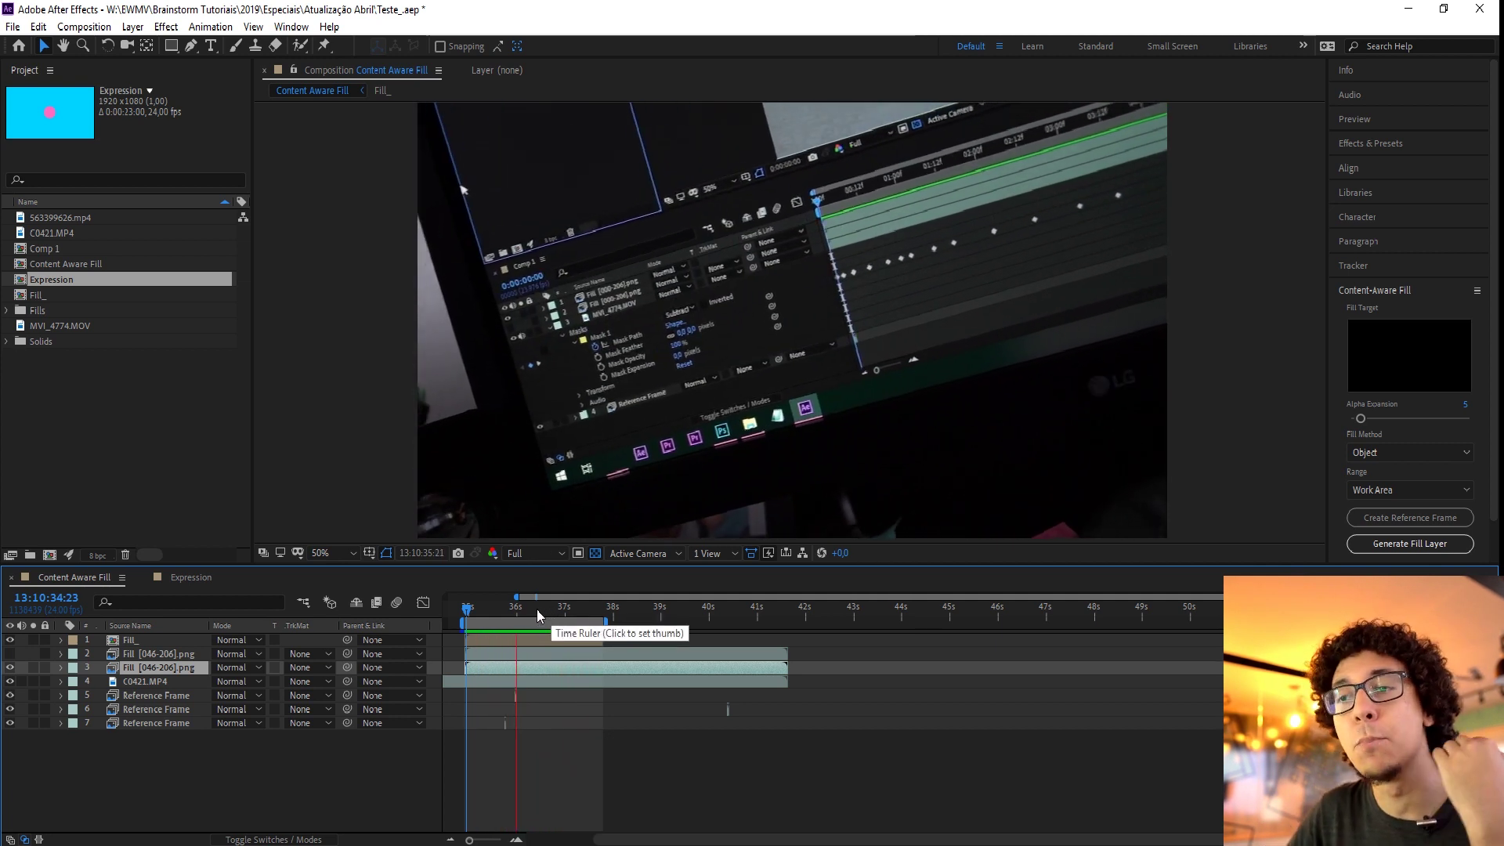
key(space)
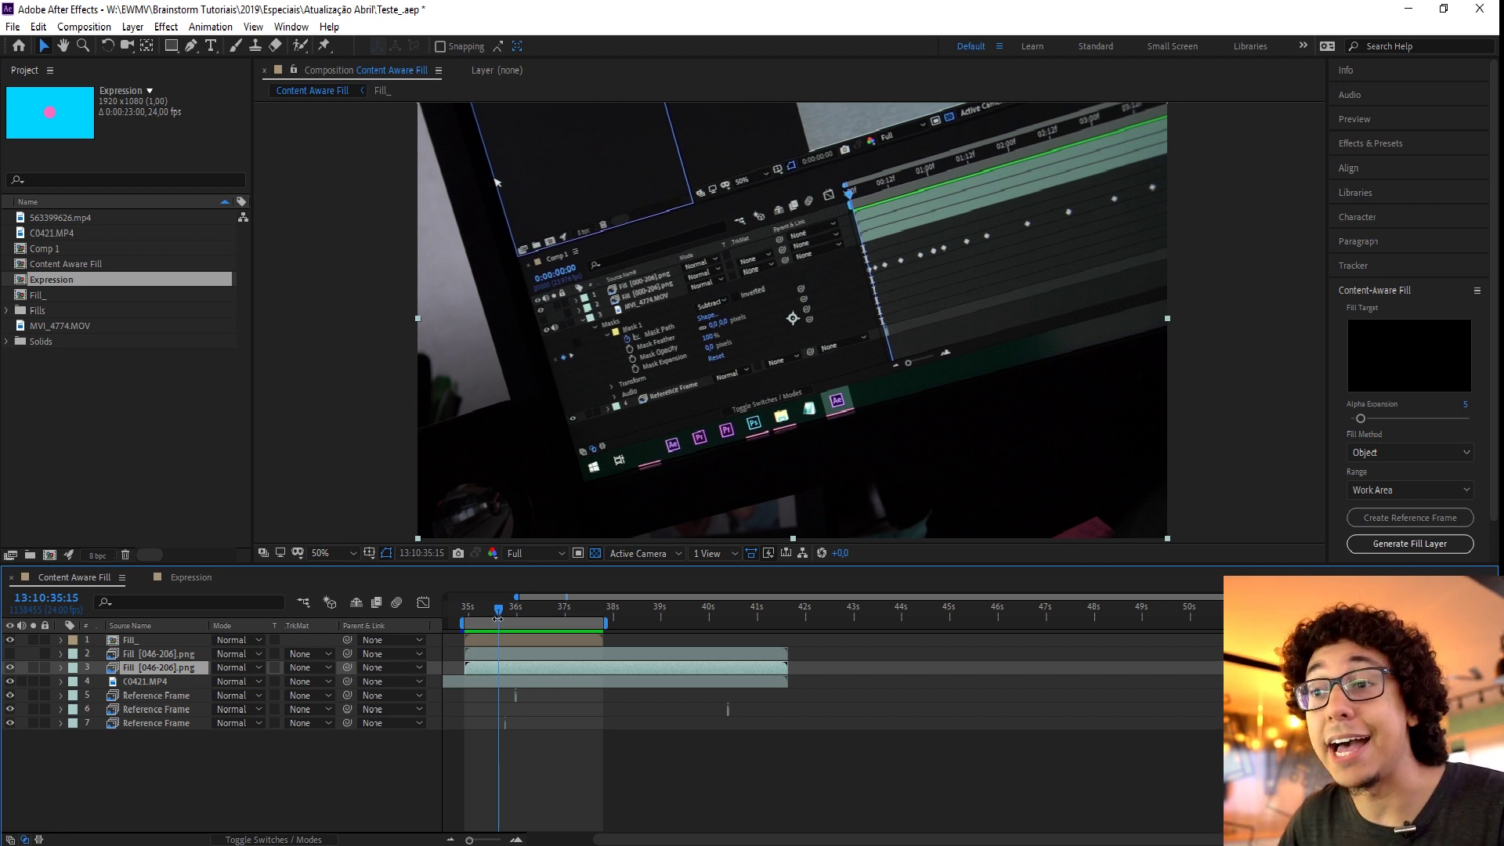
drag(498, 613, 467, 613)
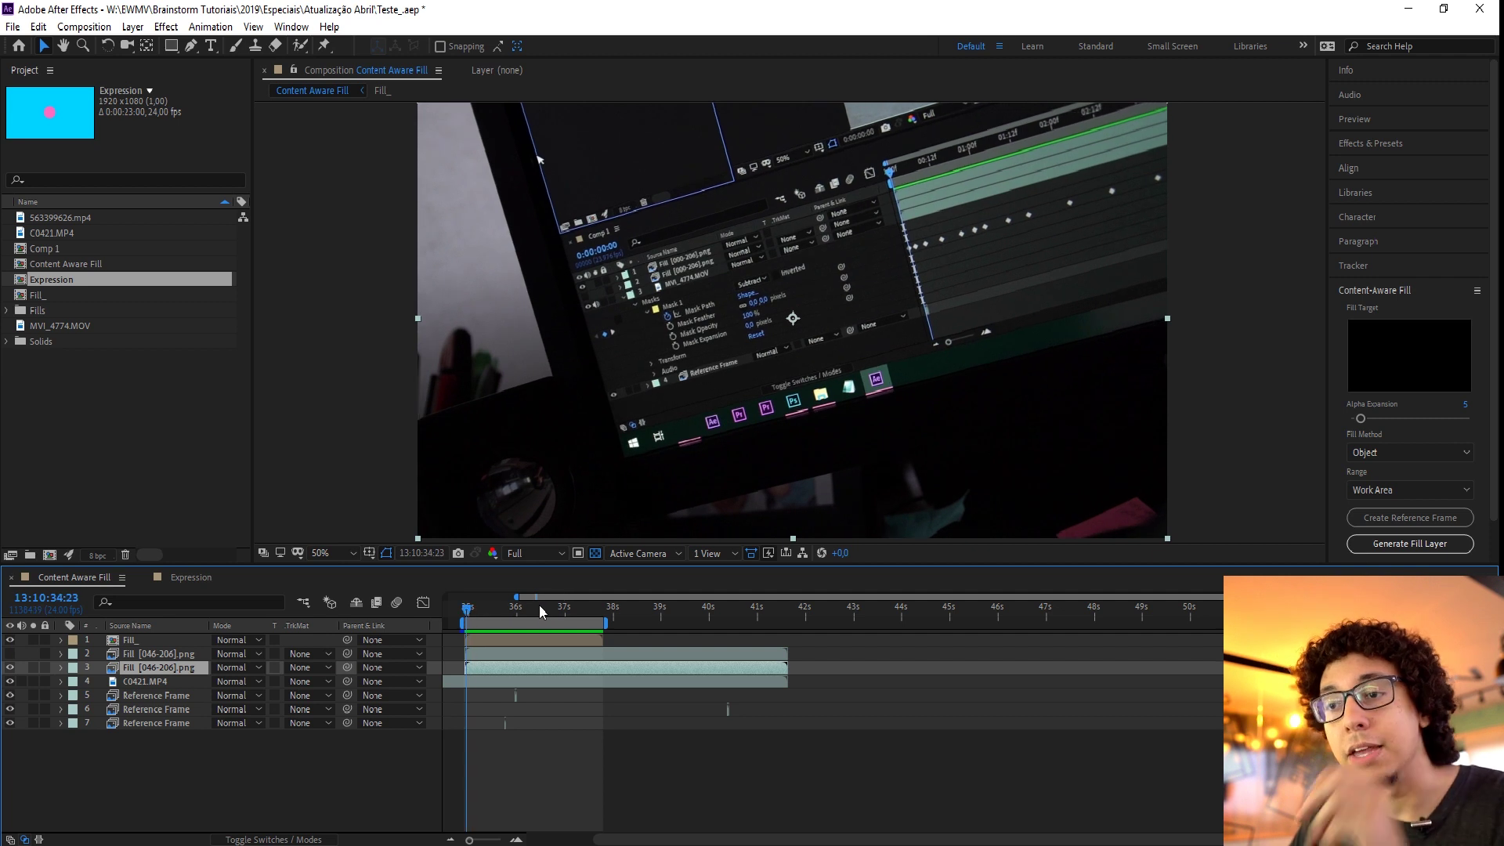
key(space)
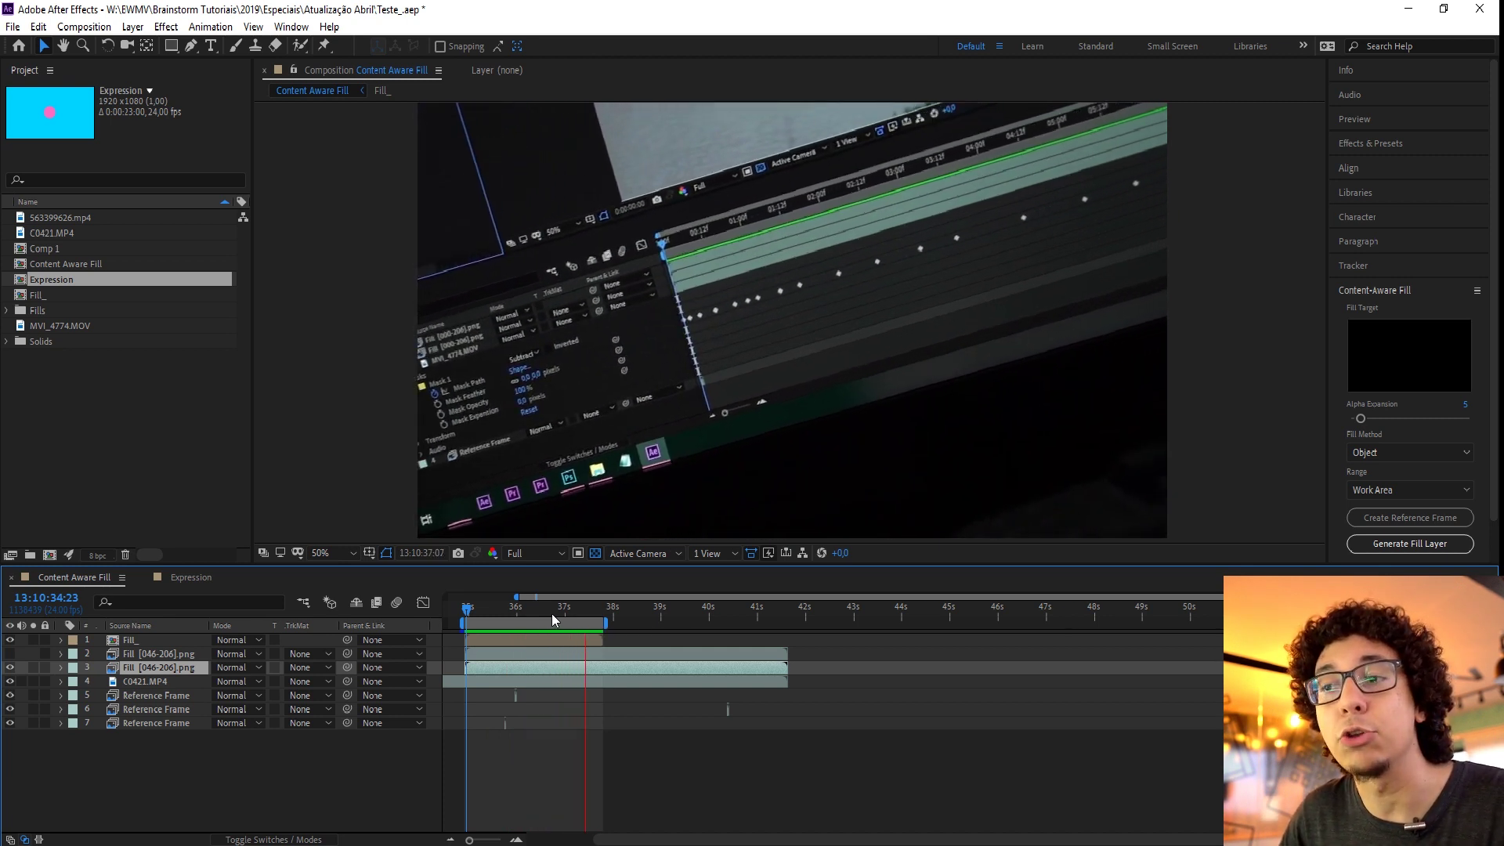
click(544, 613)
drag(543, 614, 483, 616)
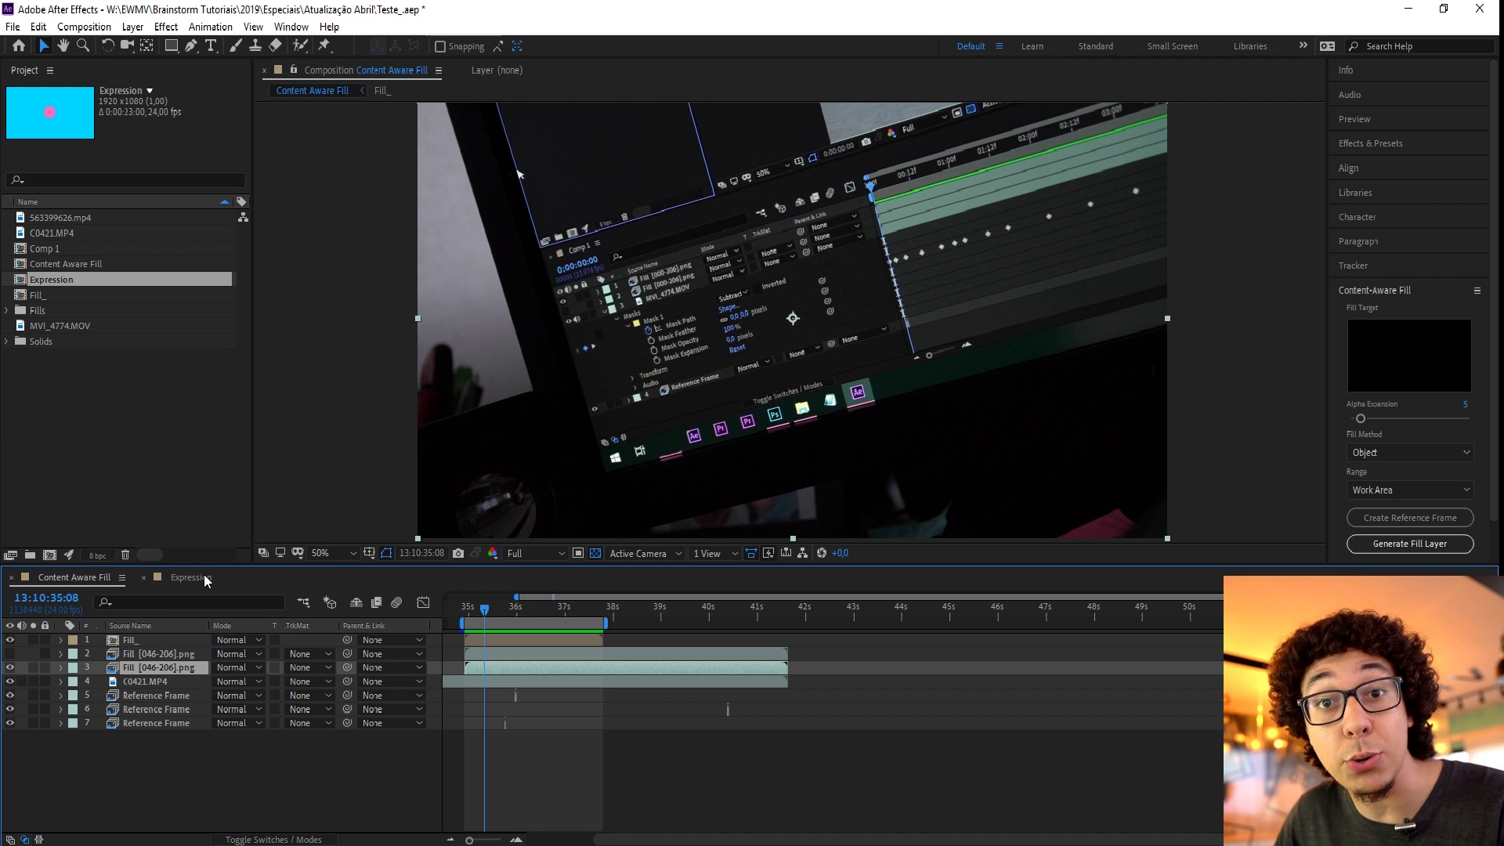
Show Shape Layer 1's Transform properties (Position, Scale, Rotation, Opacity) in the Expression comp.
click(204, 577)
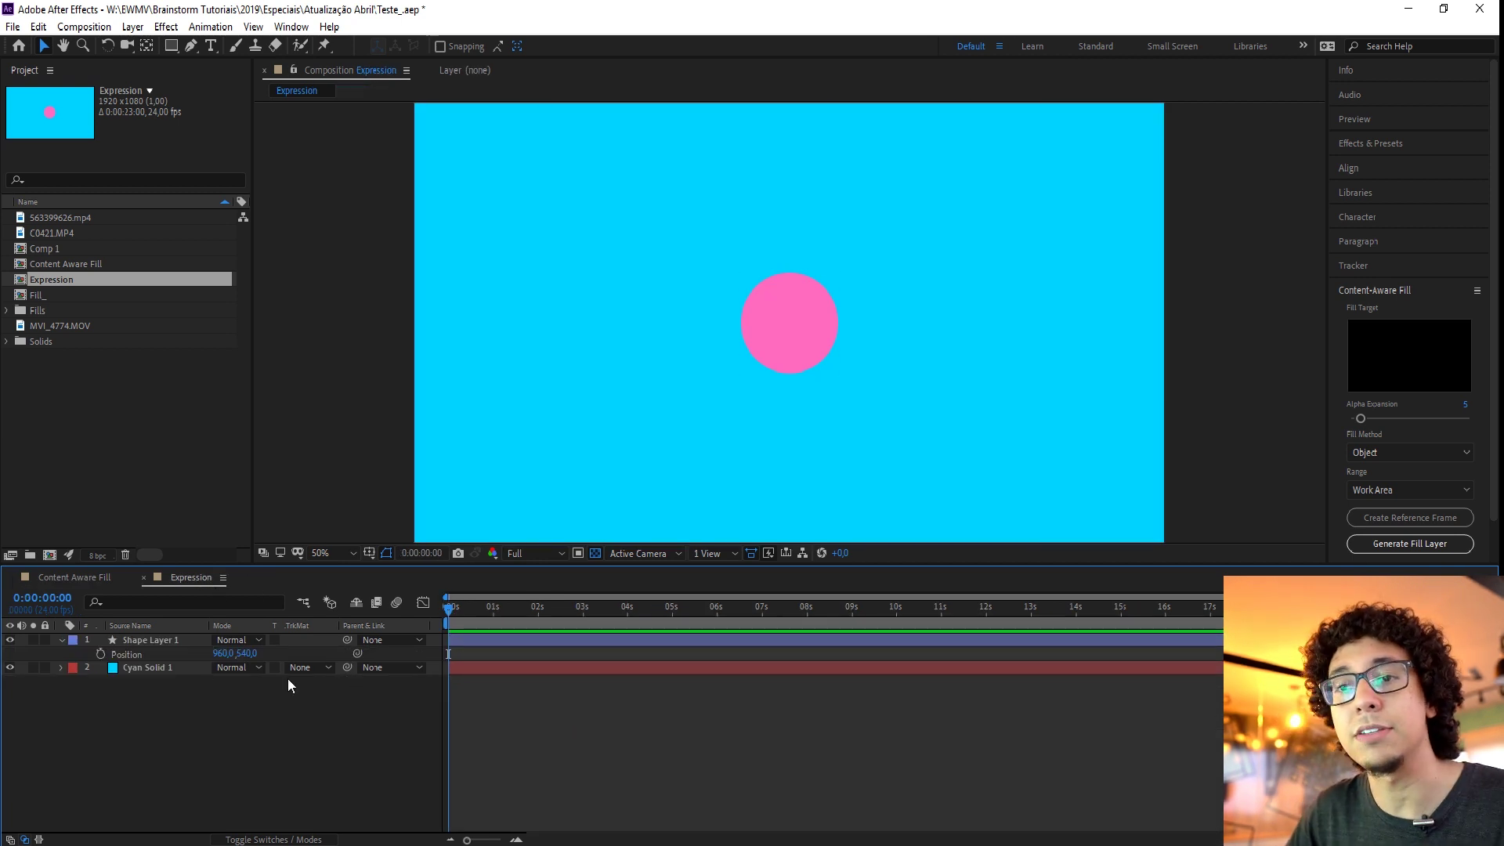
click(164, 640)
key(u)
key(u)
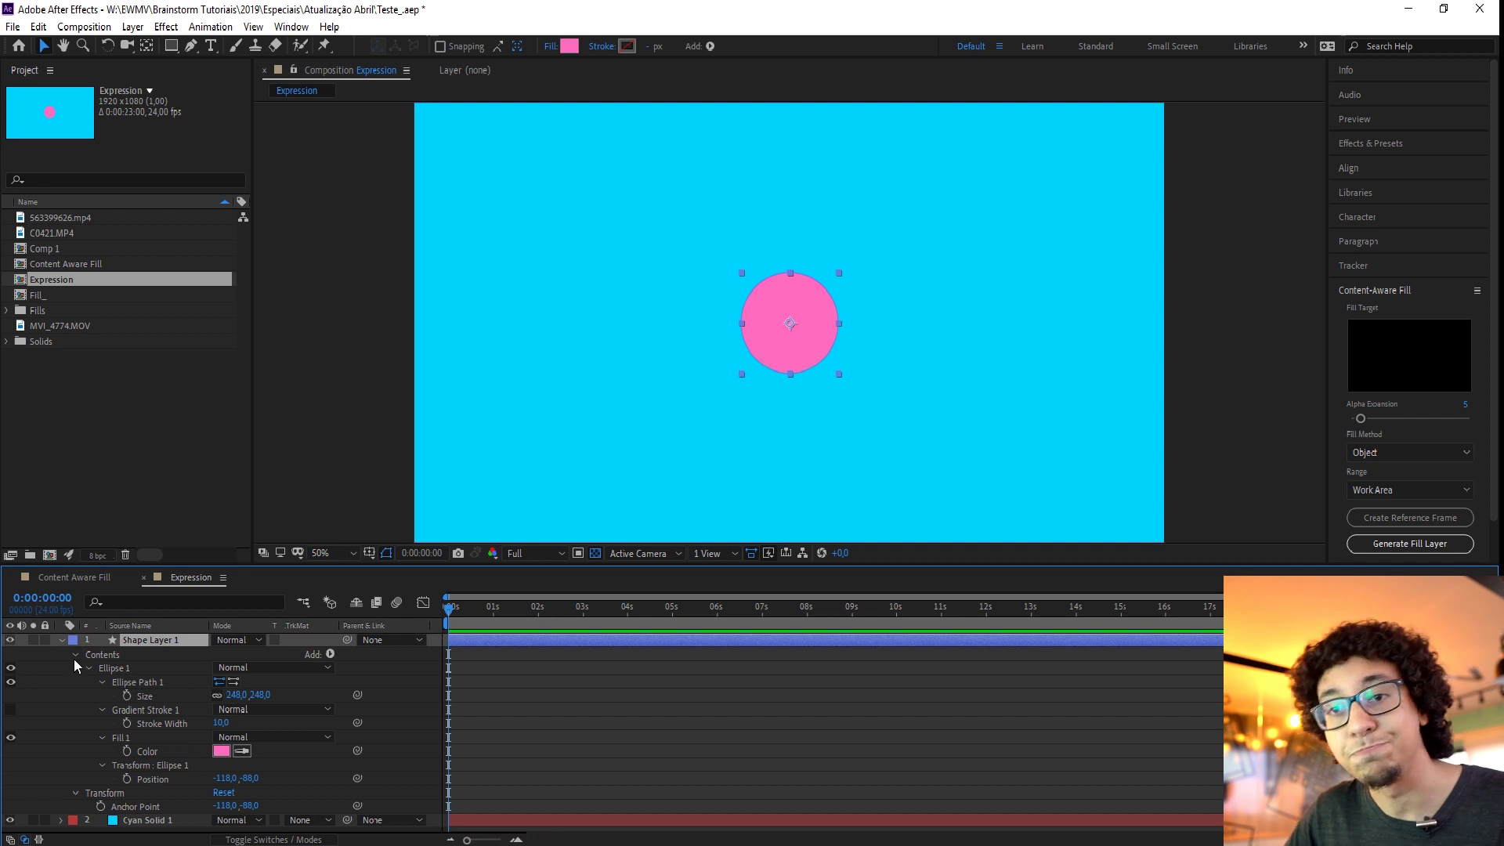
click(74, 656)
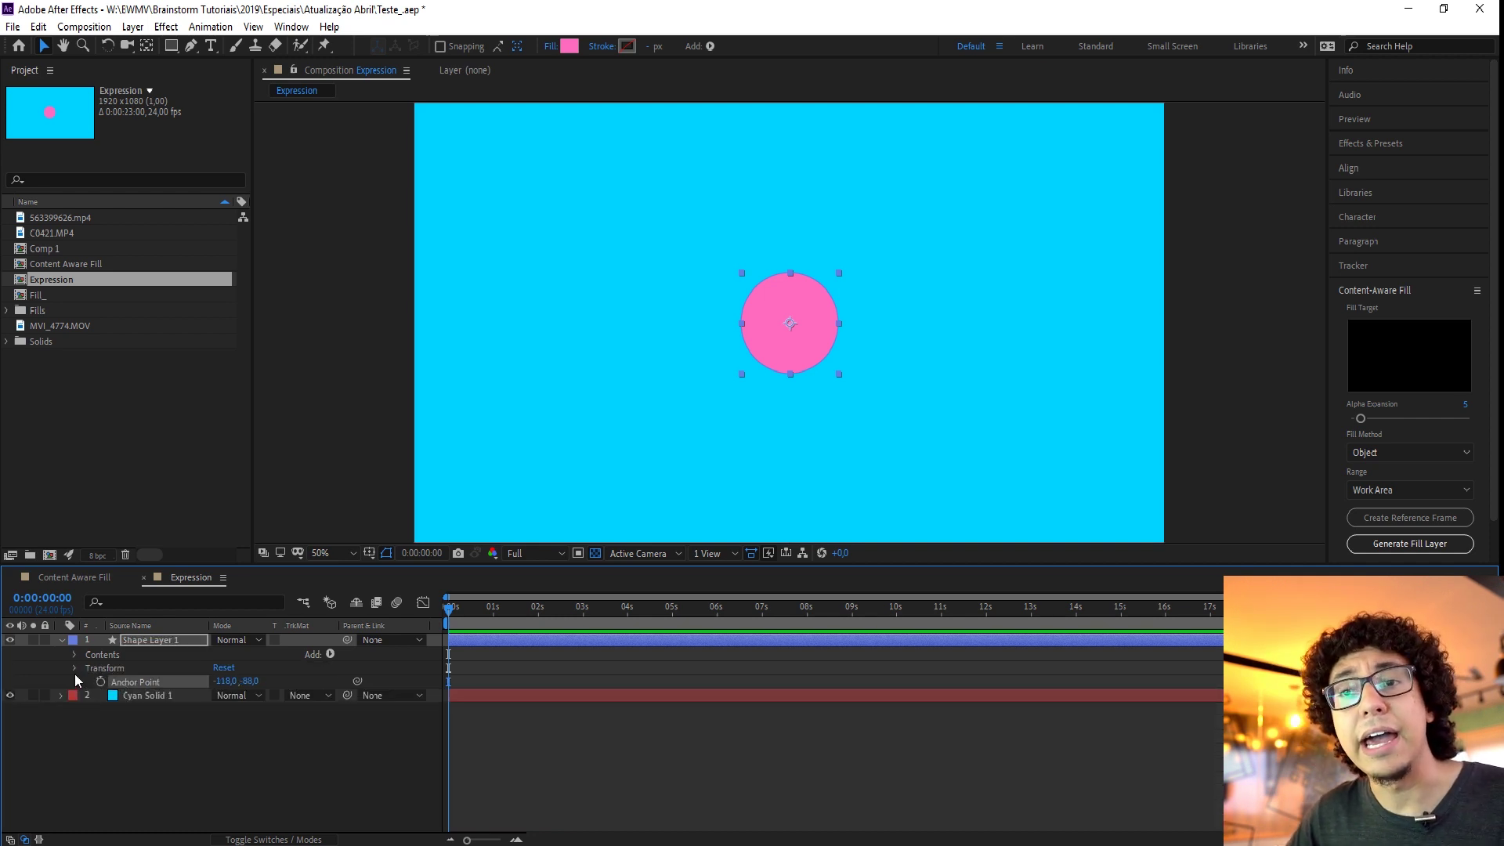
click(75, 668)
click(625, 707)
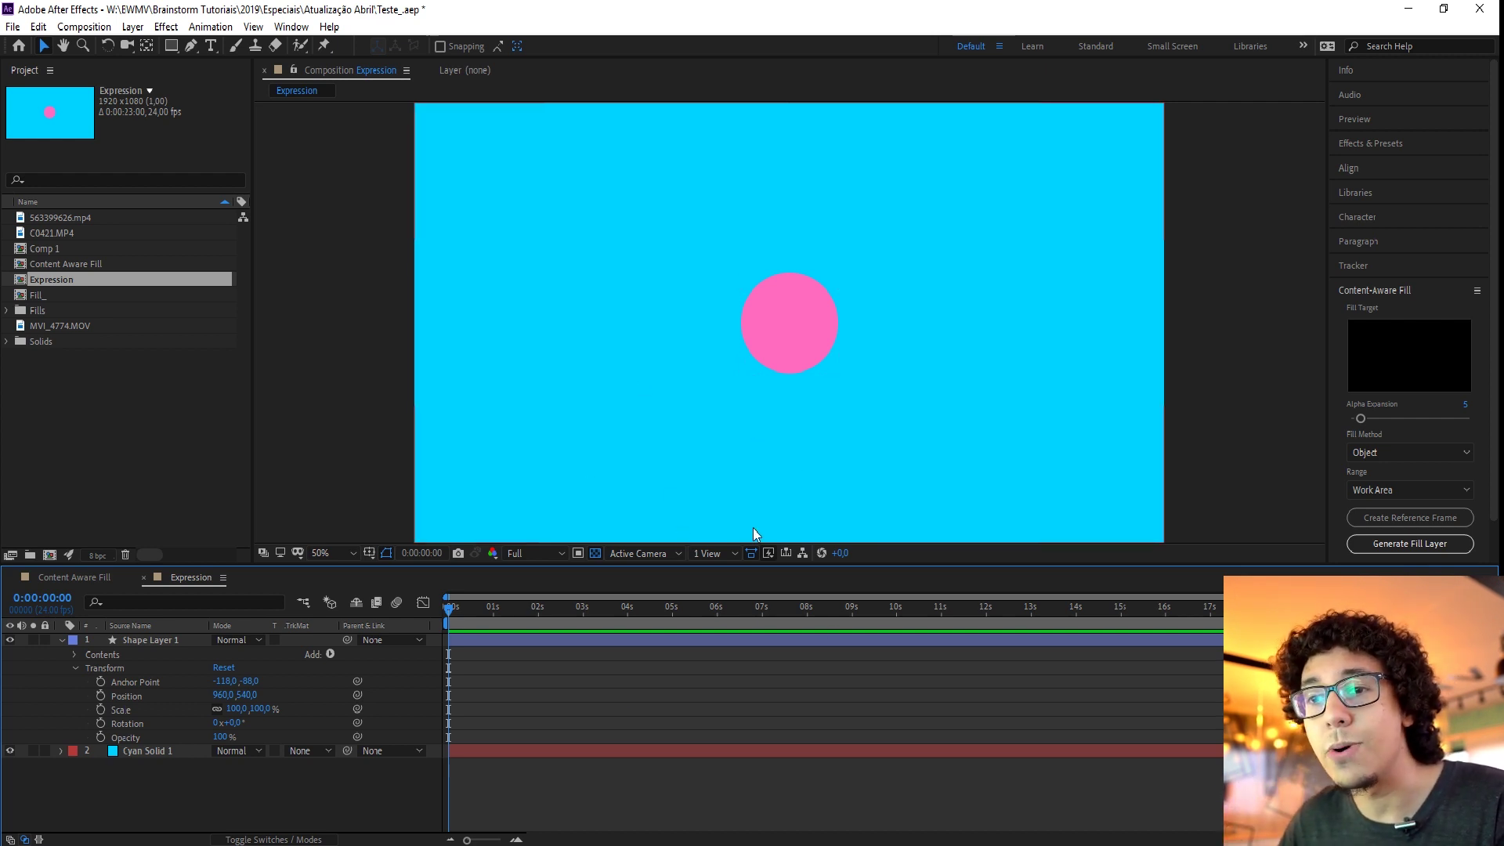
click(133, 713)
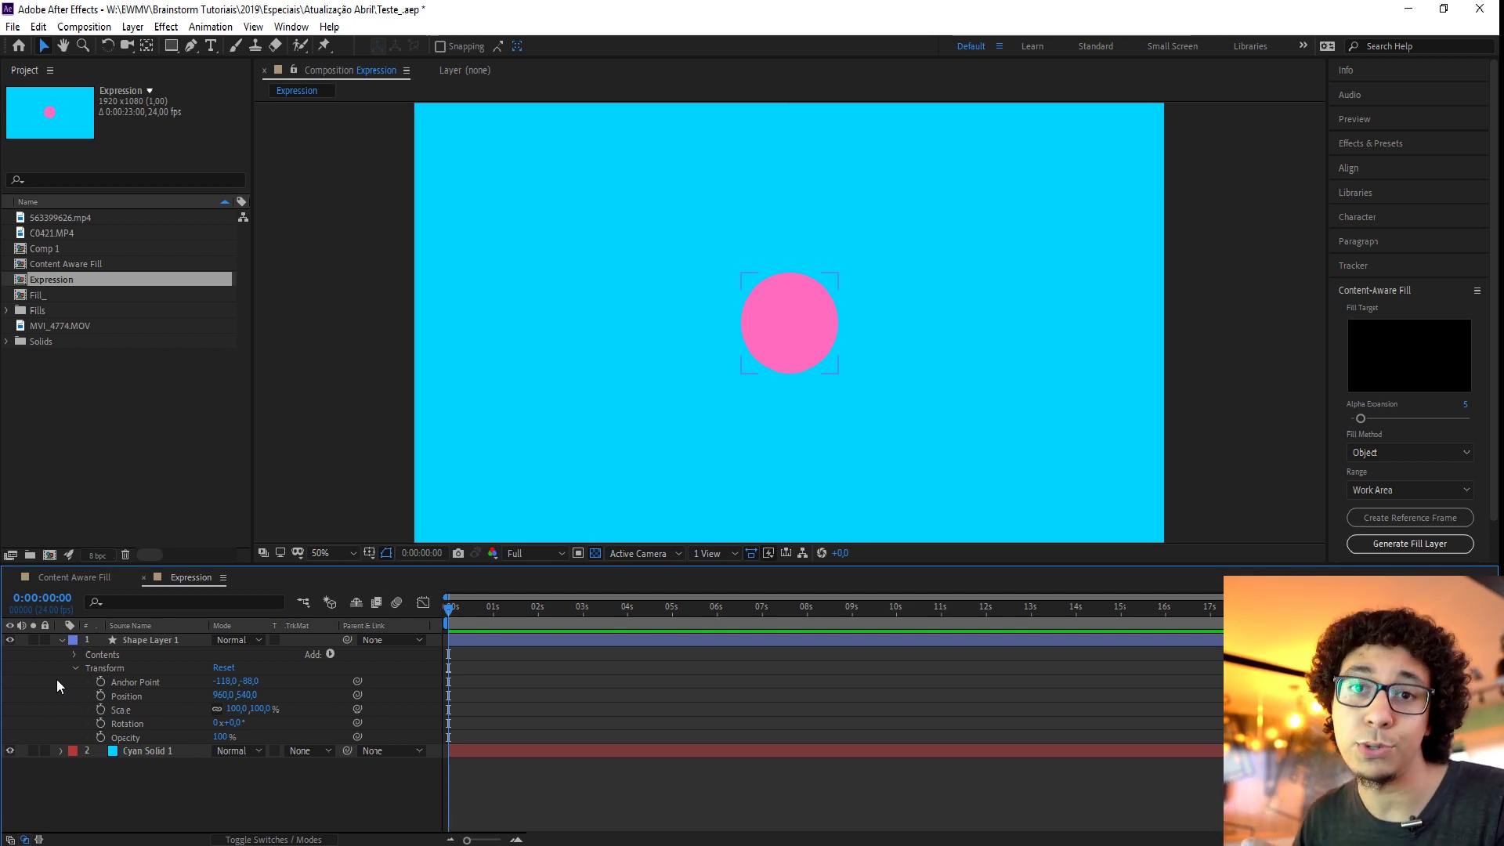
Add a Position expression with x = 50; followed by a wiggle(x,1) line.
alt+click(101, 696)
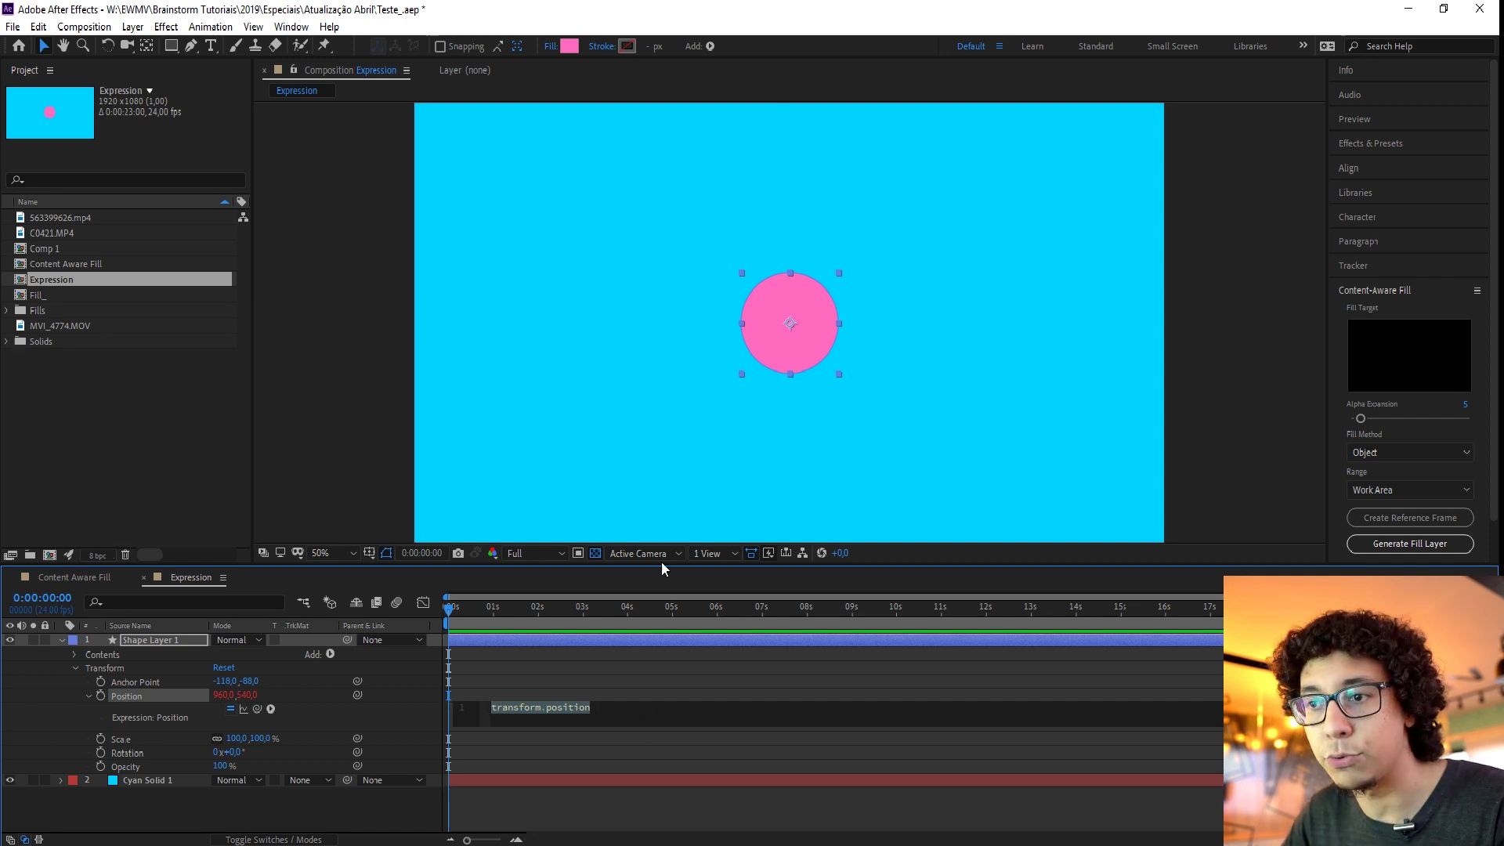
drag(663, 709, 520, 704)
click(615, 709)
key(Return)
key(Return)
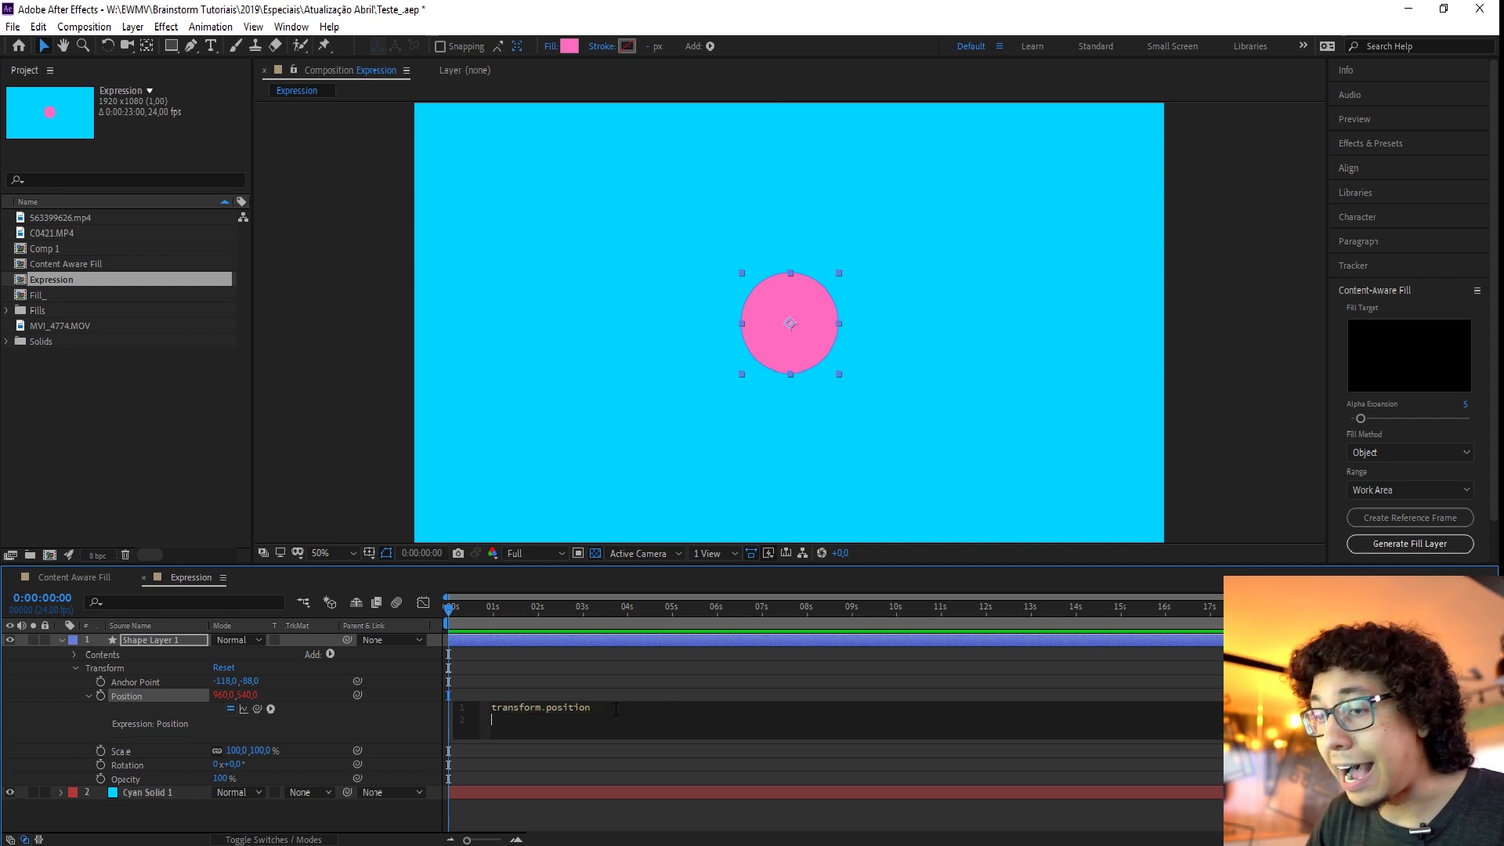
key(Return)
key(Return)
key(Return)
key(Return)
key(Return)
key(Return)
key(Up)
key(Up)
key(Up)
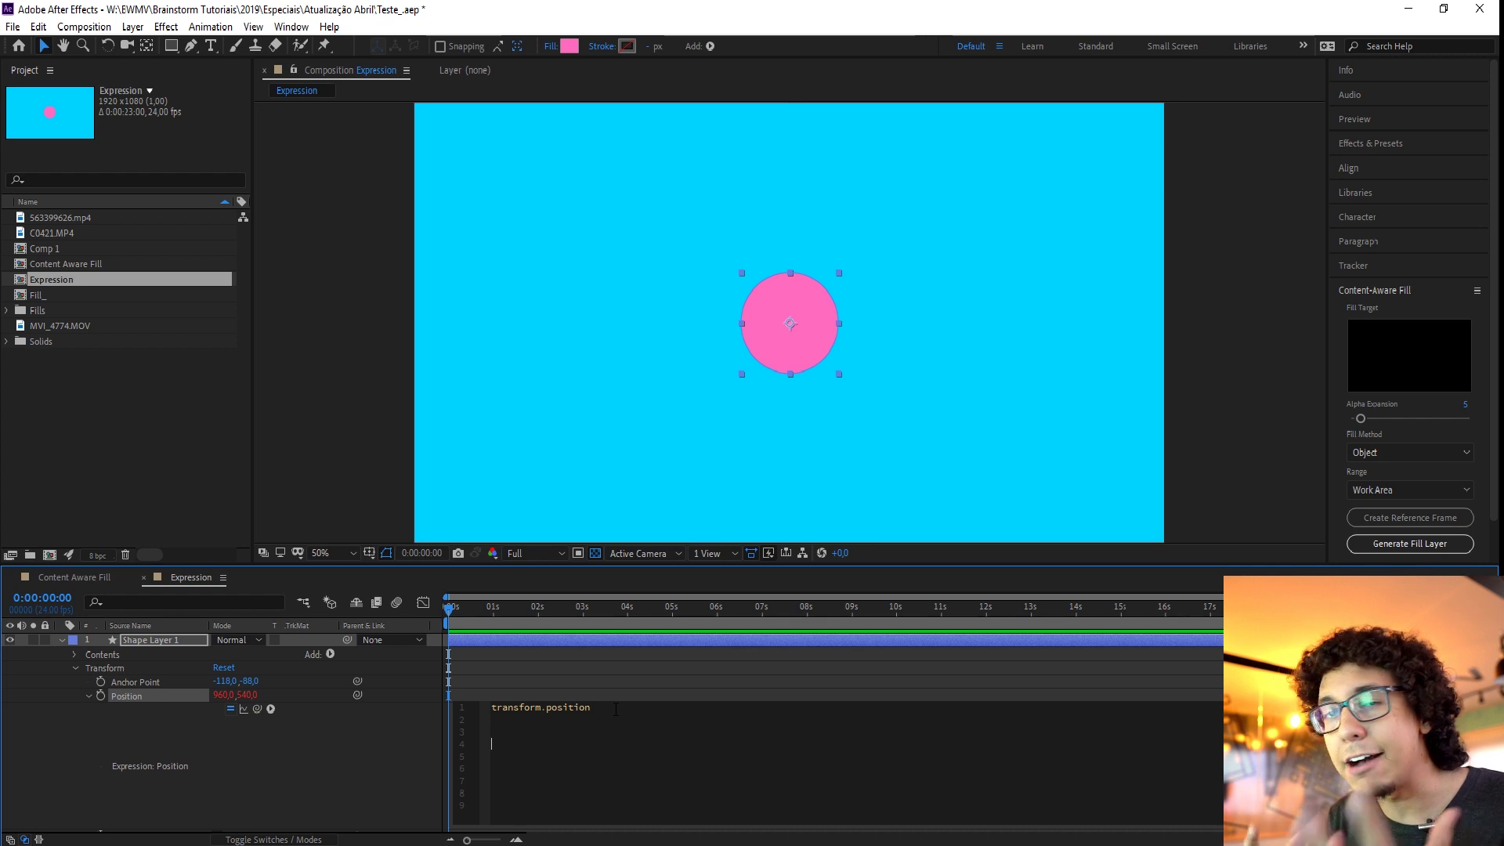
key(BackSpace)
key(BackSpace)
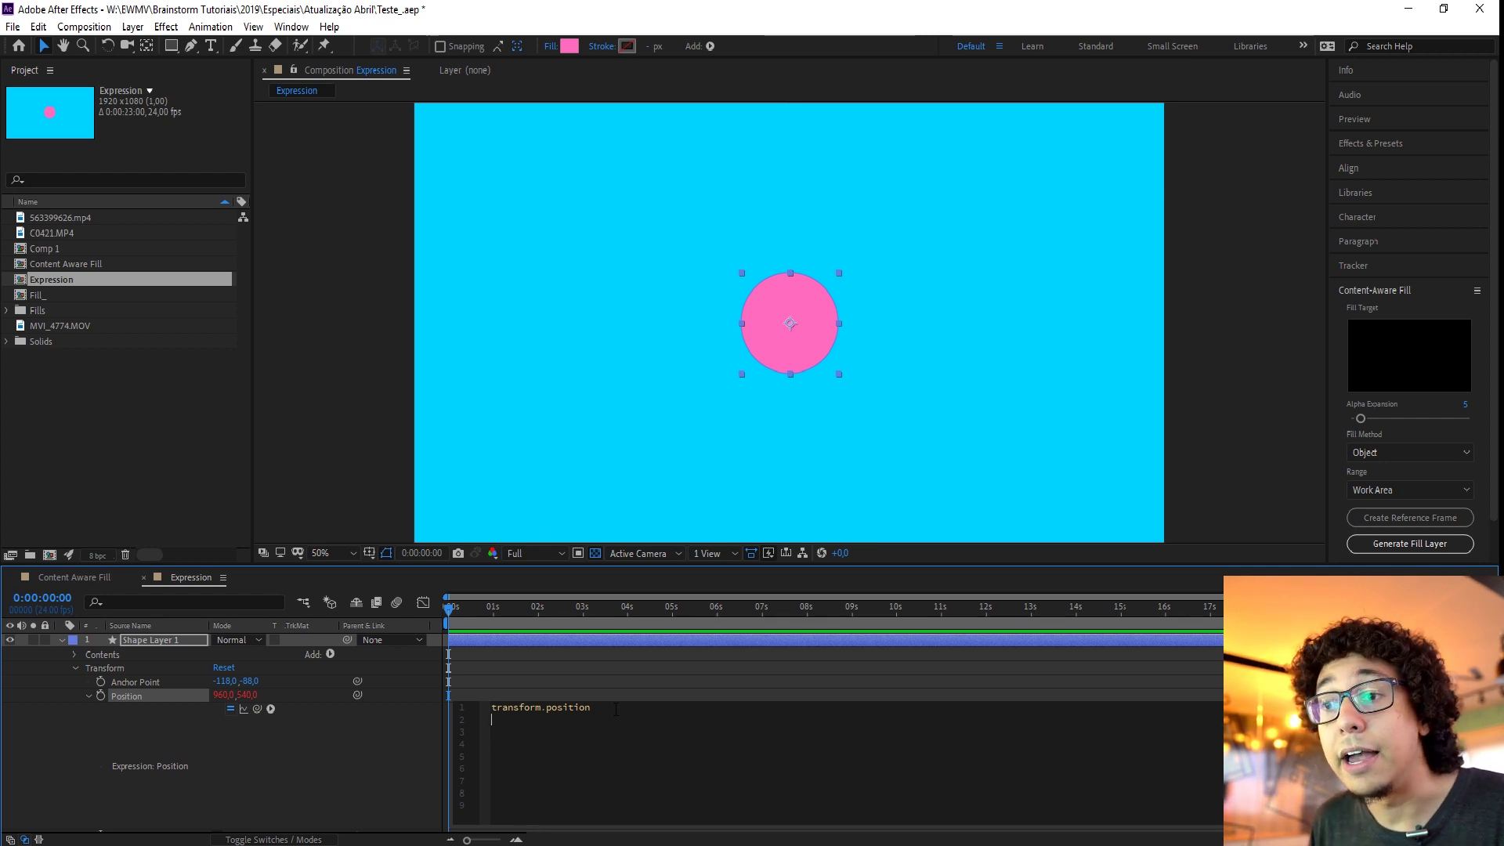
key(shift+Right)
key(shift+Right)
key(shift+Right)
key(shift+Right)
key(shift+Right)
key(shift+Right)
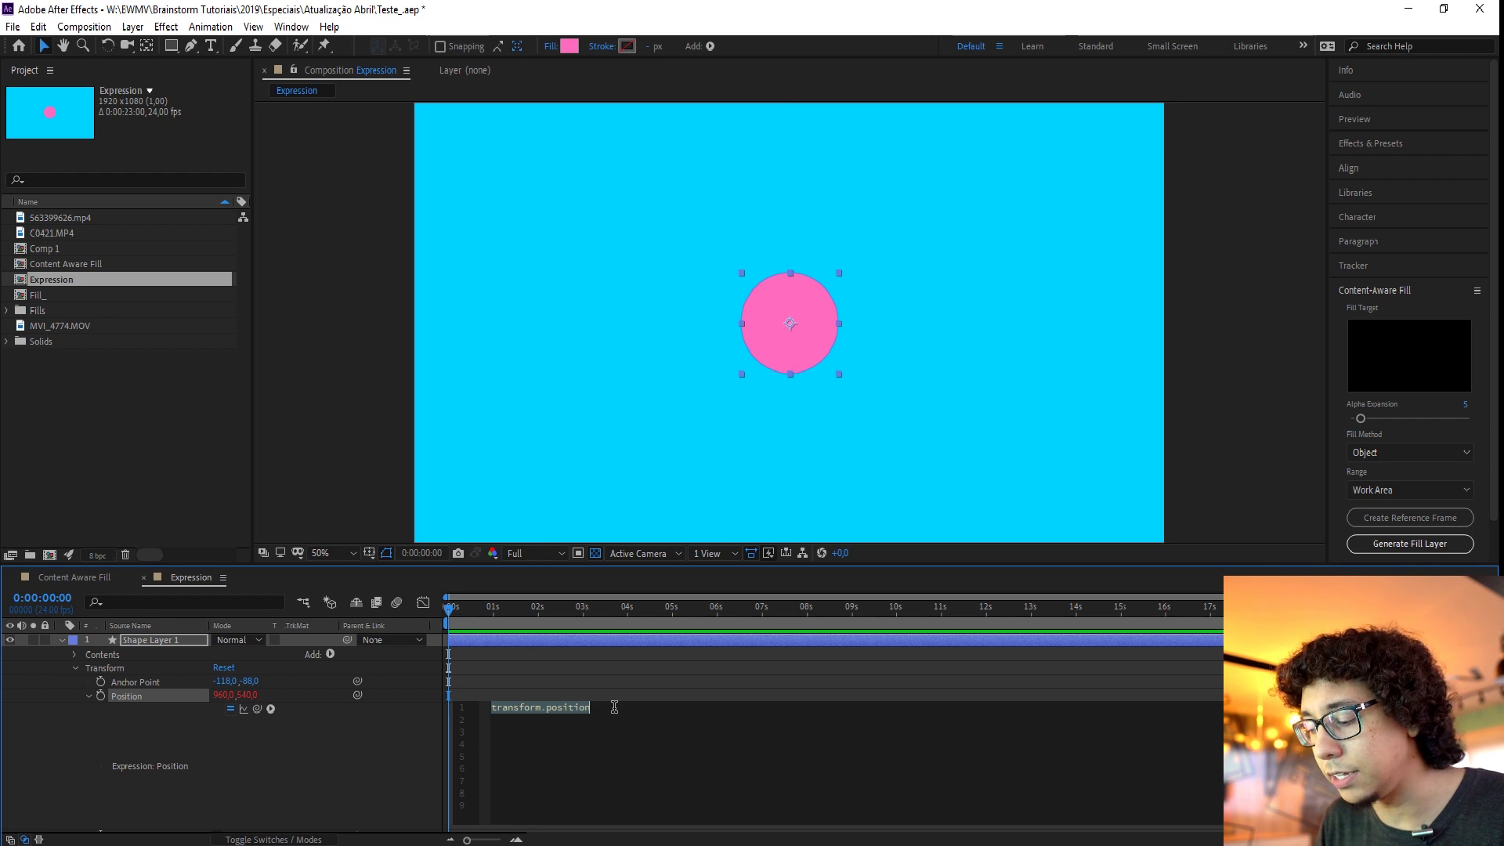
text(x = 50;)
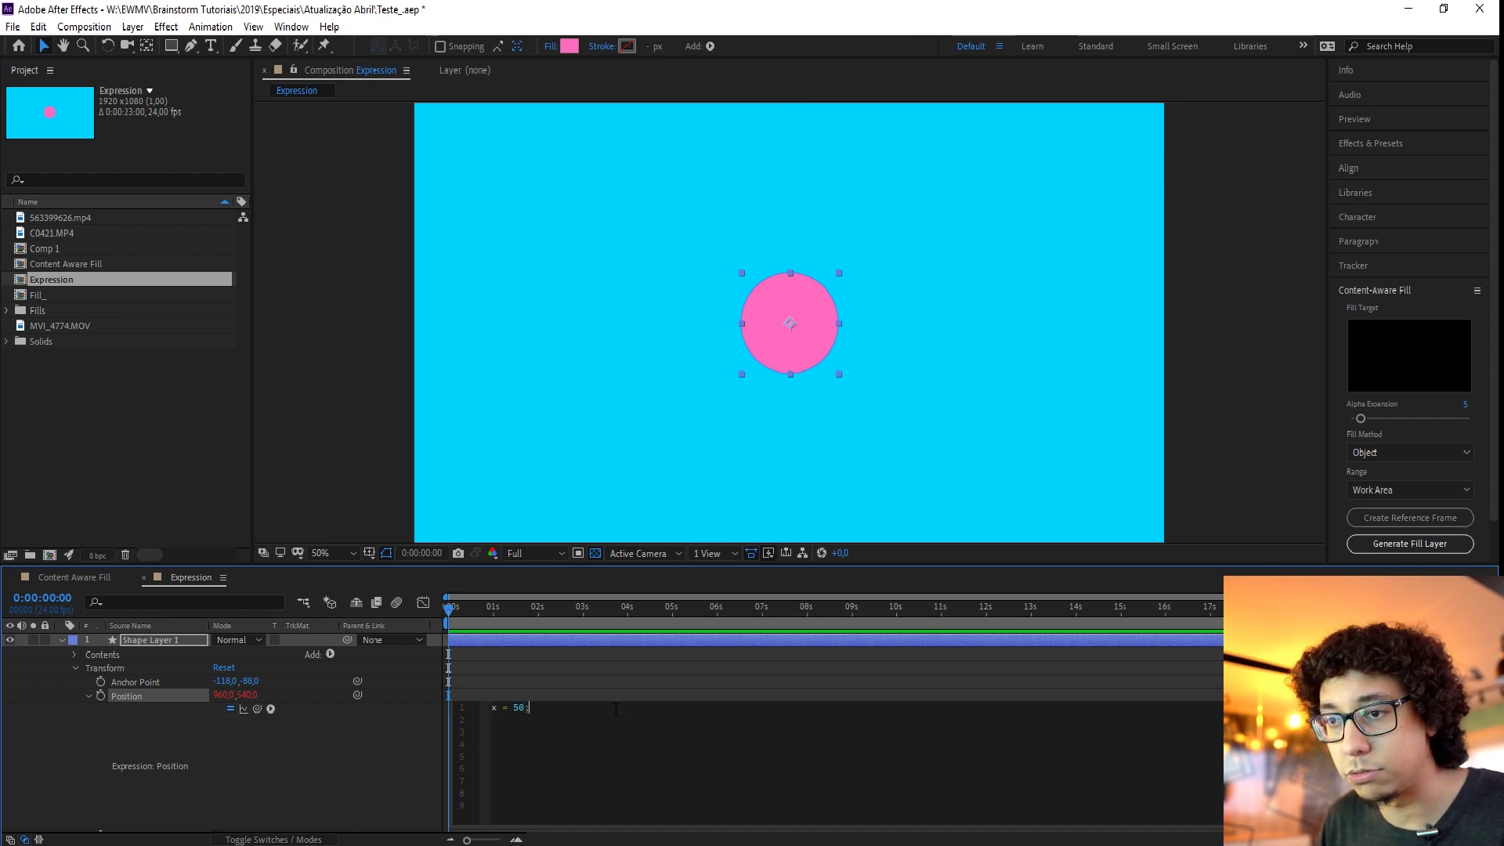
key(Return)
key(Return)
text(wiggle(x)
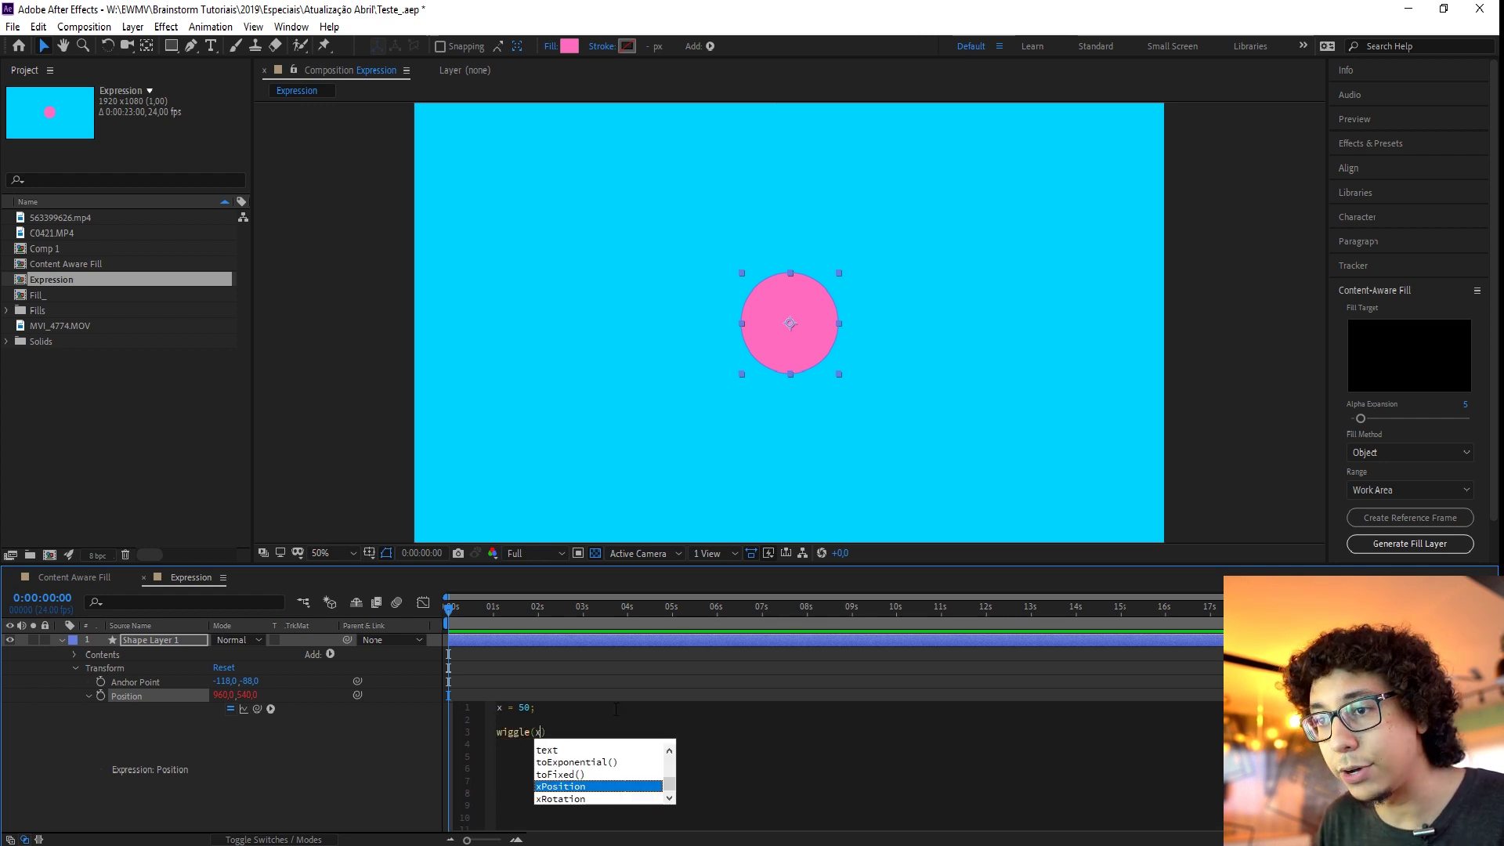
text(,10)
key(KP_Enter)
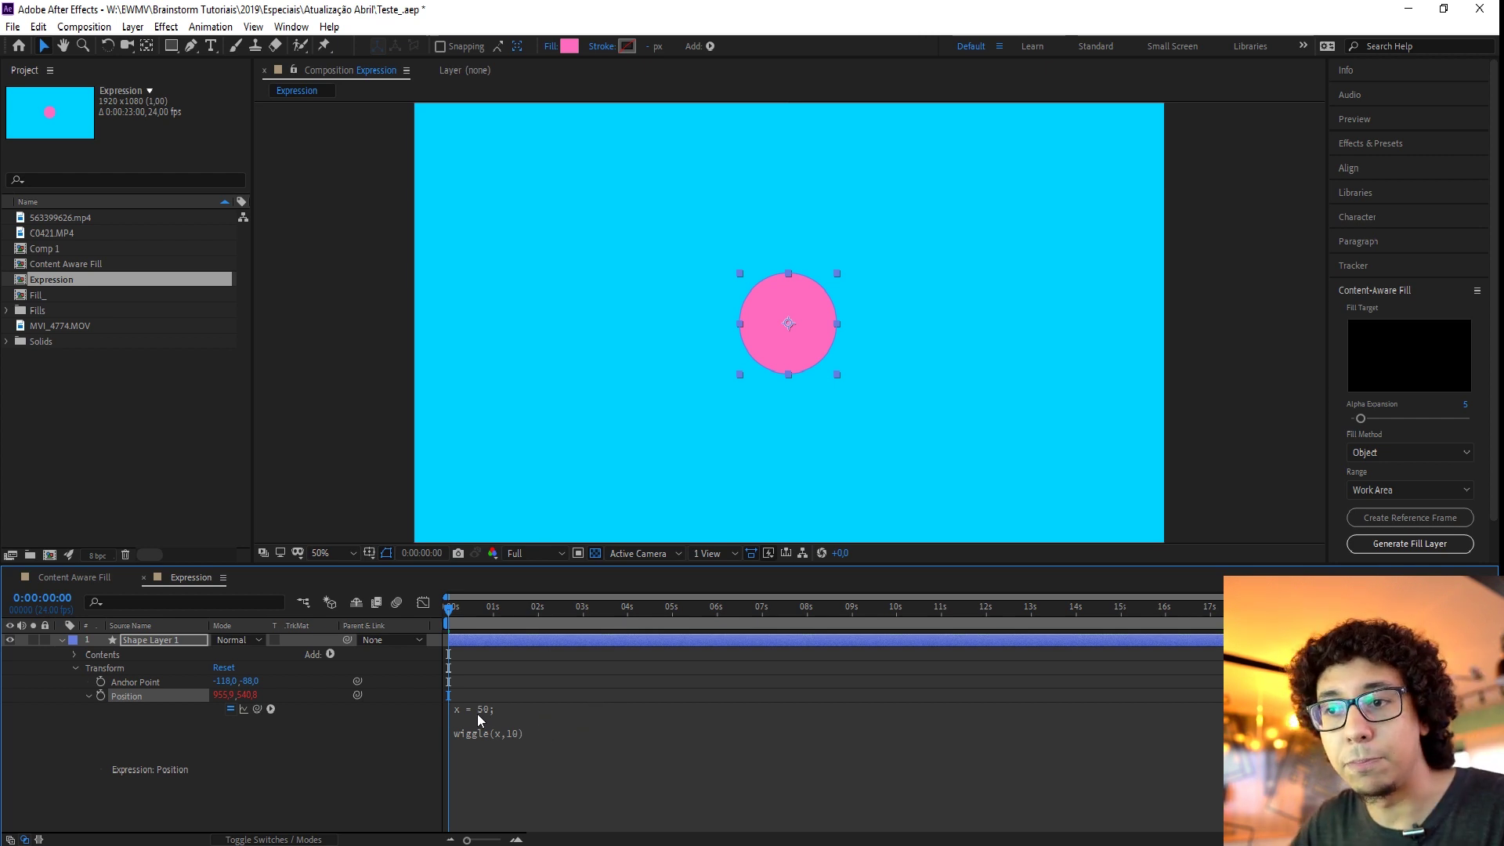
Change the wiggle argument to xP, commit, and view the resulting expression error.
click(503, 733)
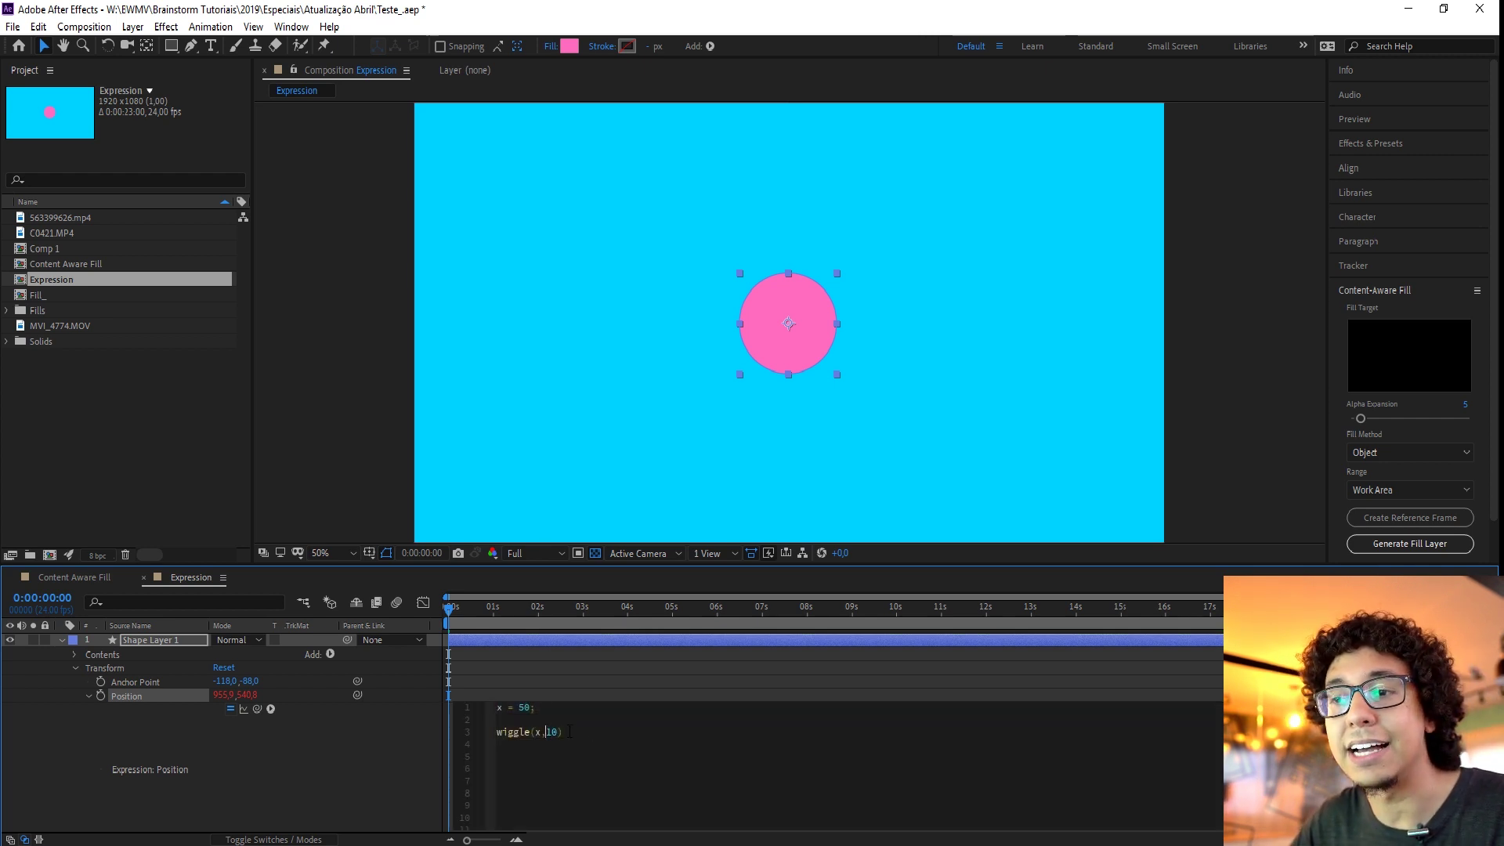
key(Delete)
key(Delete)
key(Delete)
key(BackSpace)
text(xPosition)
key(BackSpace)
key(BackSpace)
key(BackSpace)
key(Up)
click(658, 687)
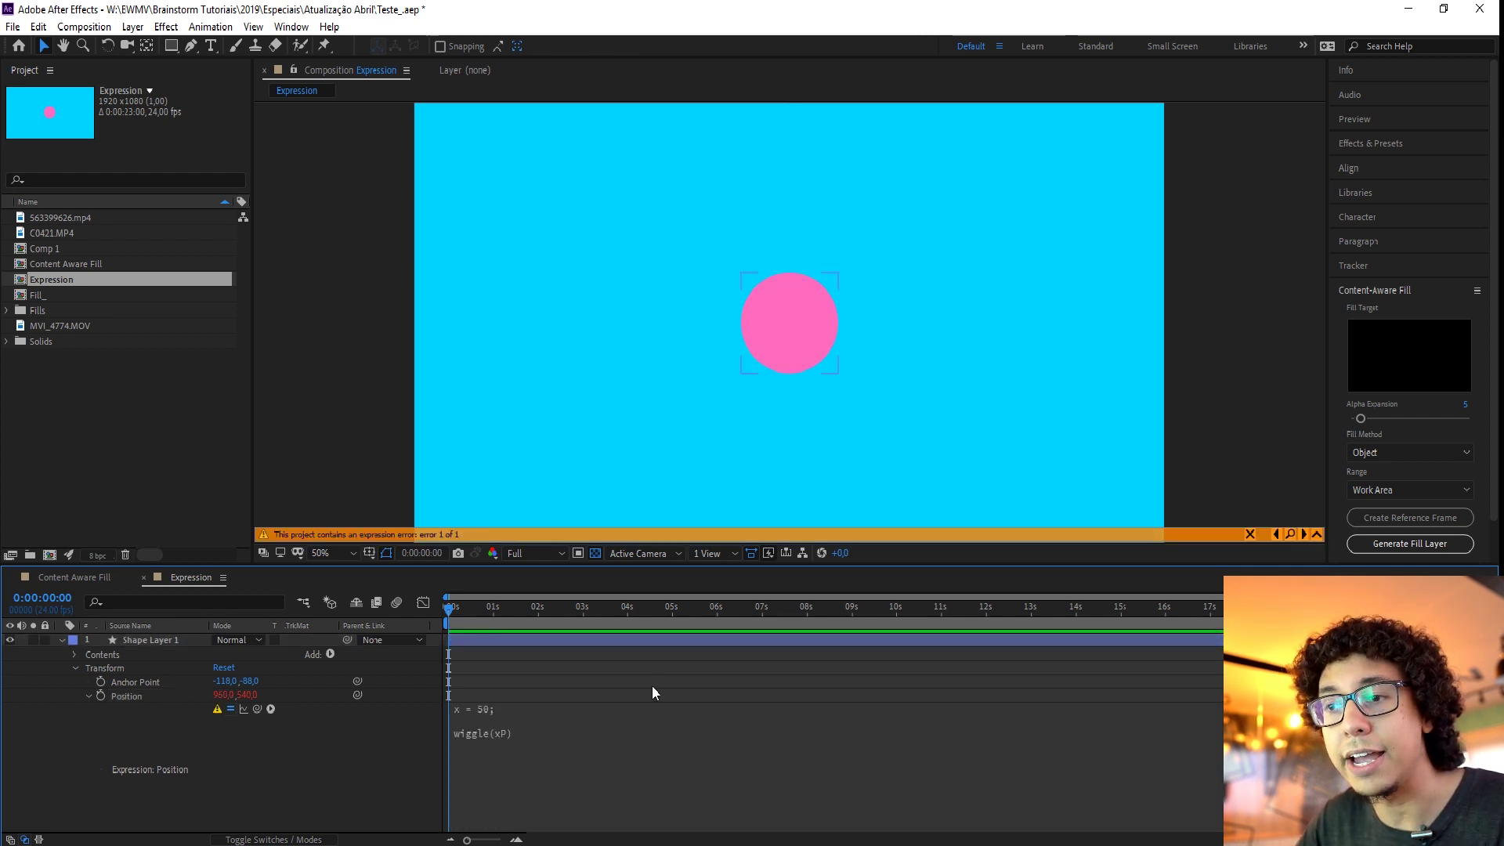
click(540, 742)
mouse_move(481, 738)
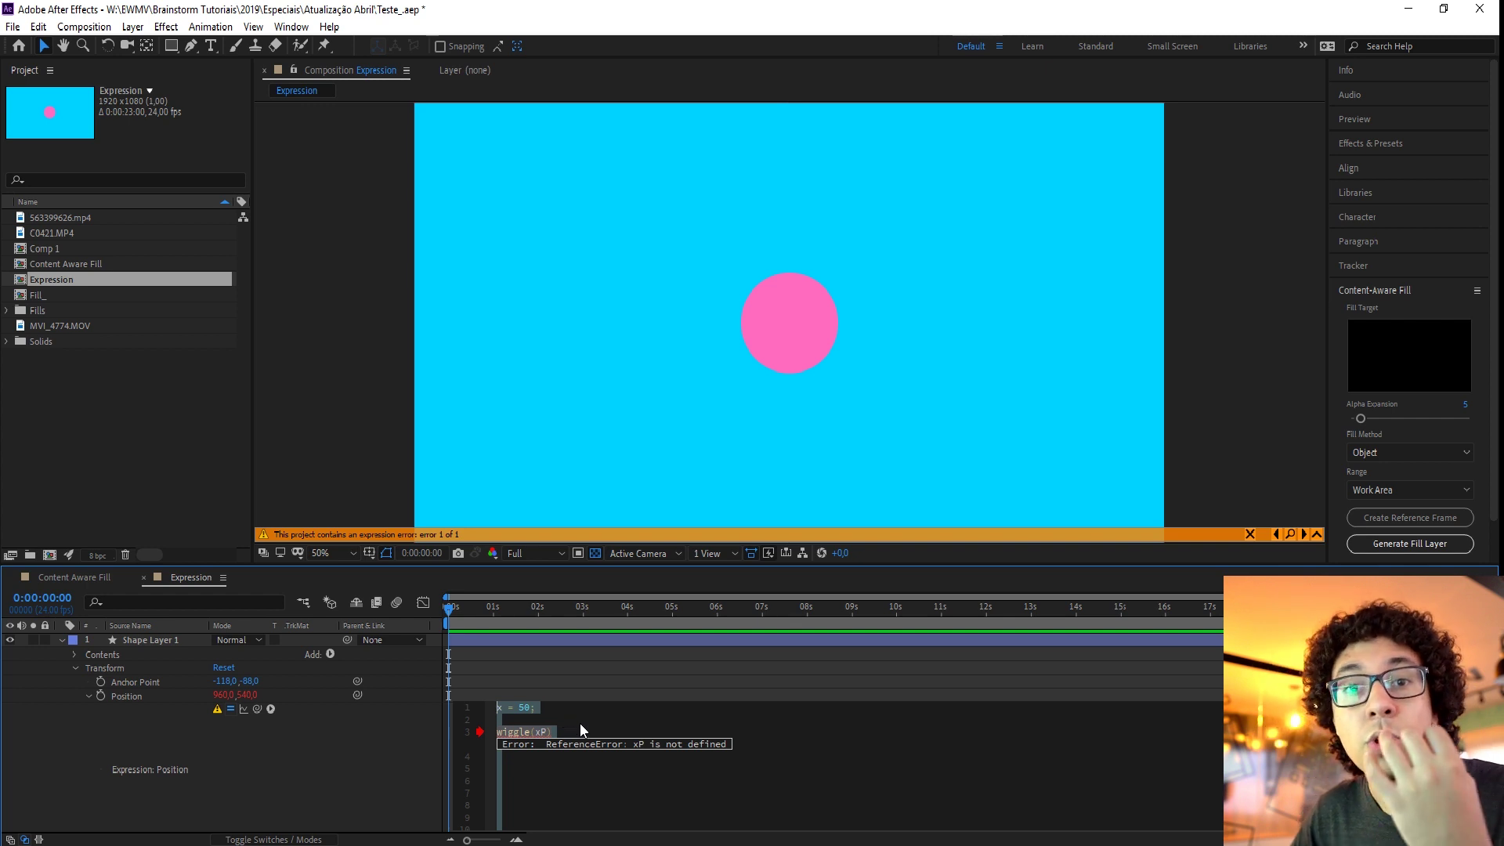
Rewrite the wiggle line using the wiggle() suggestion, ending with wiggle(t.
click(559, 720)
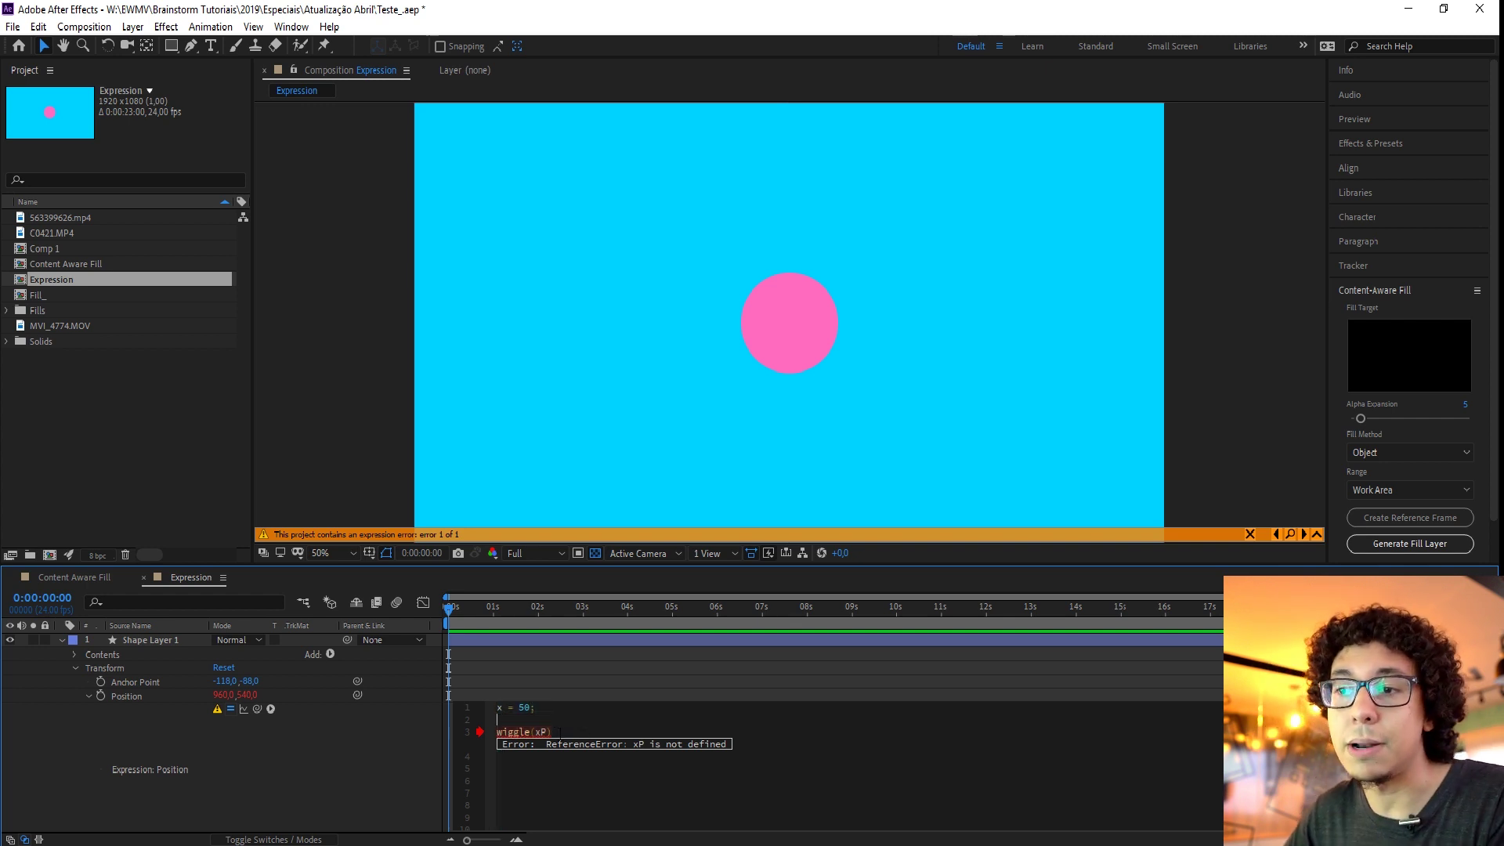
click(612, 732)
key(BackSpace)
key(BackSpace)
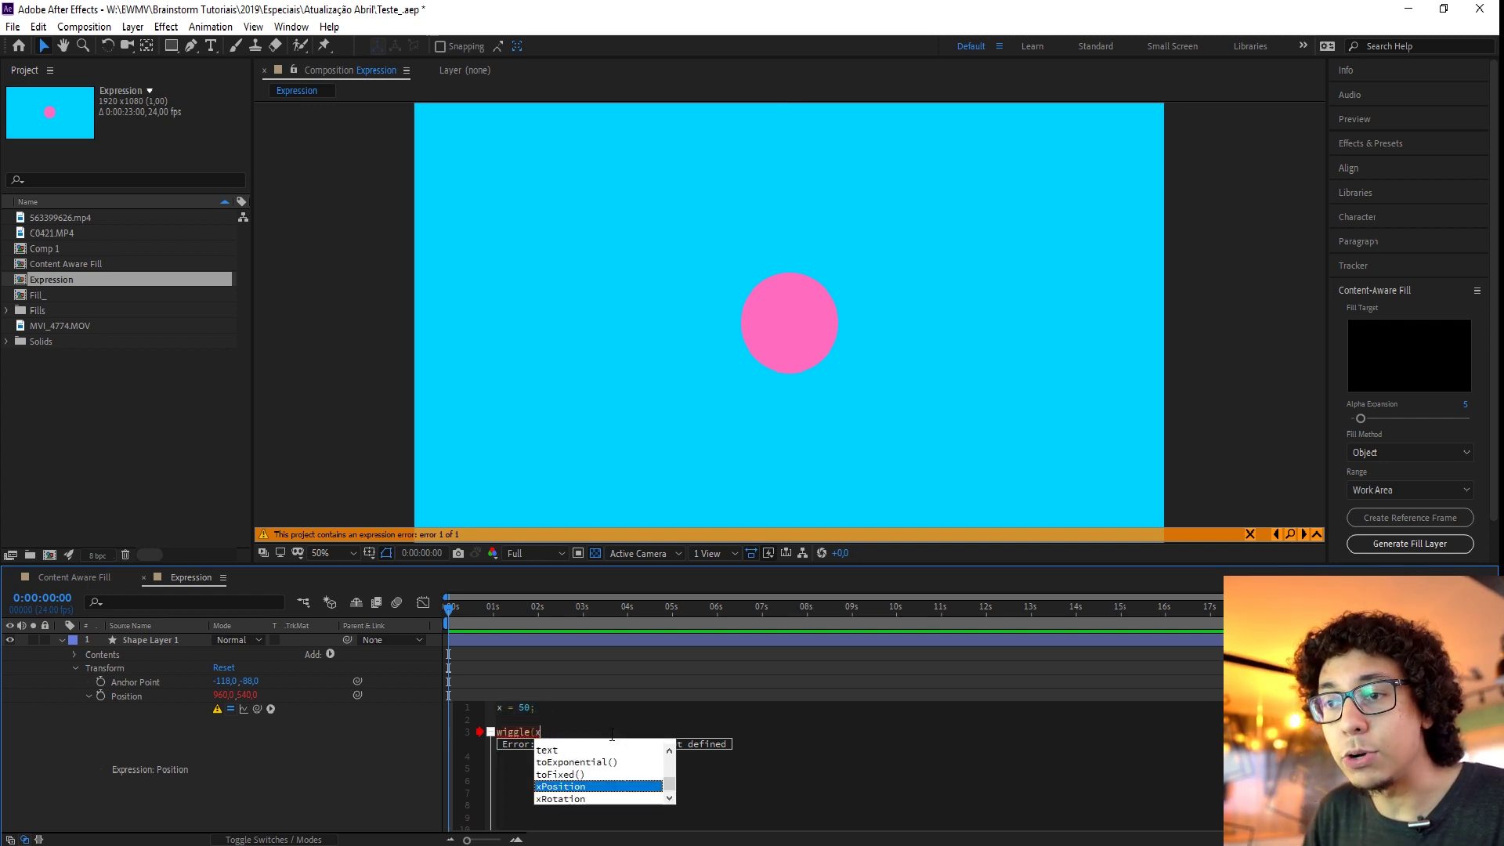
key(BackSpace)
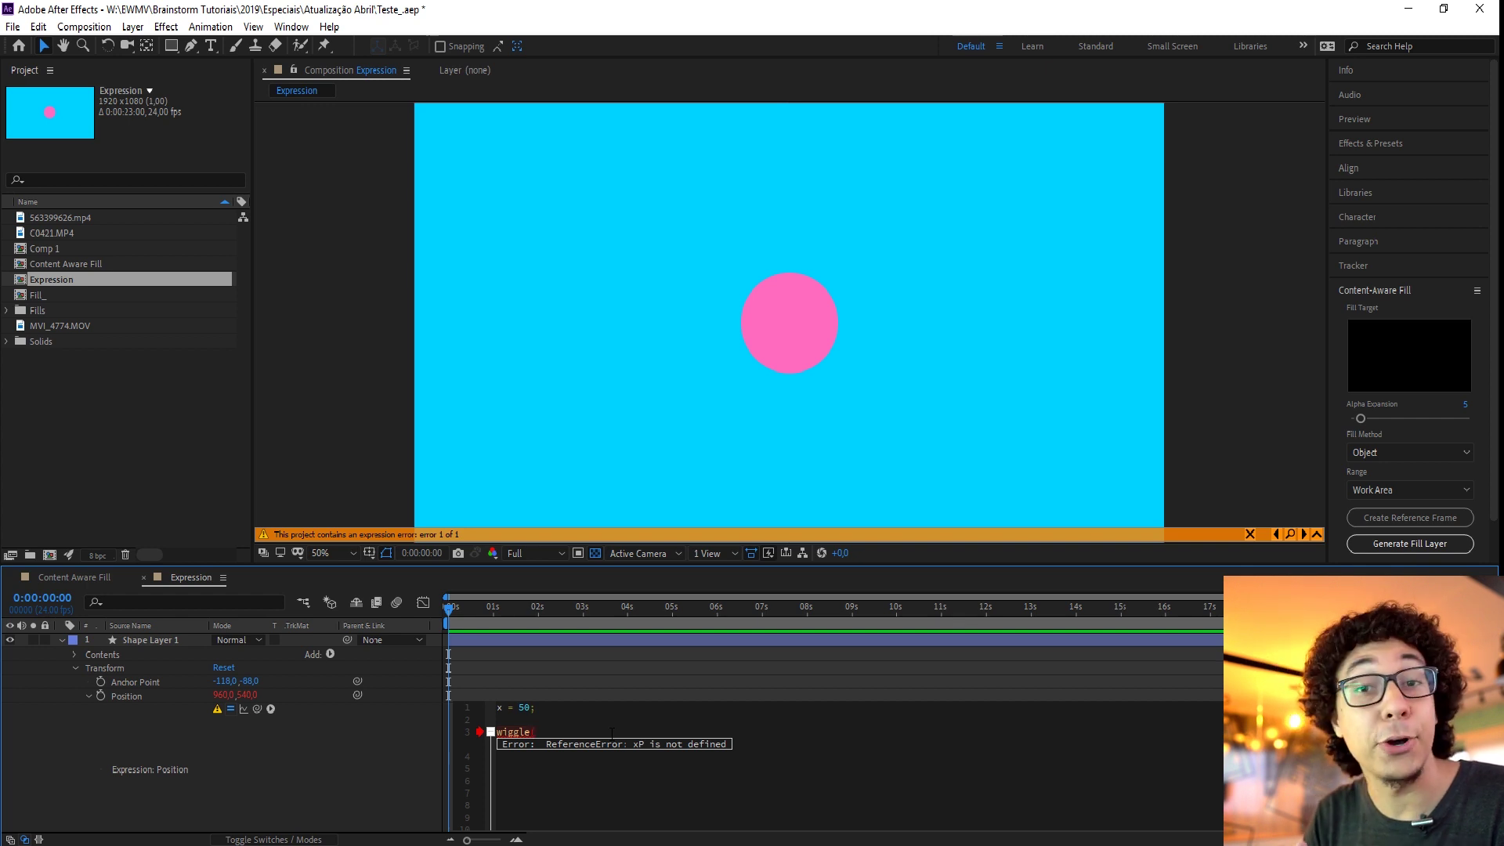
key(BackSpace)
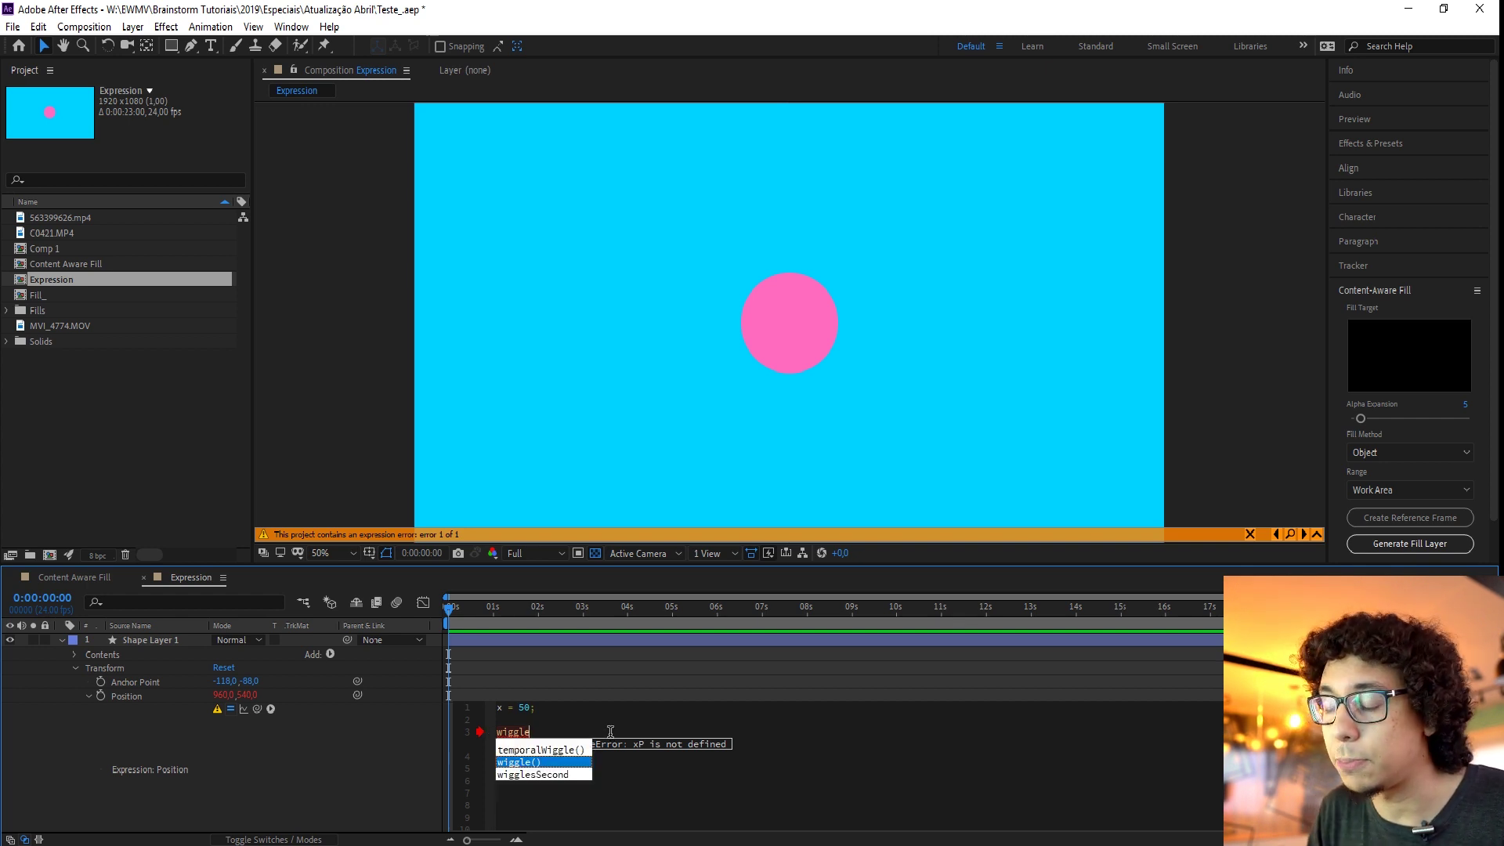
key(Return)
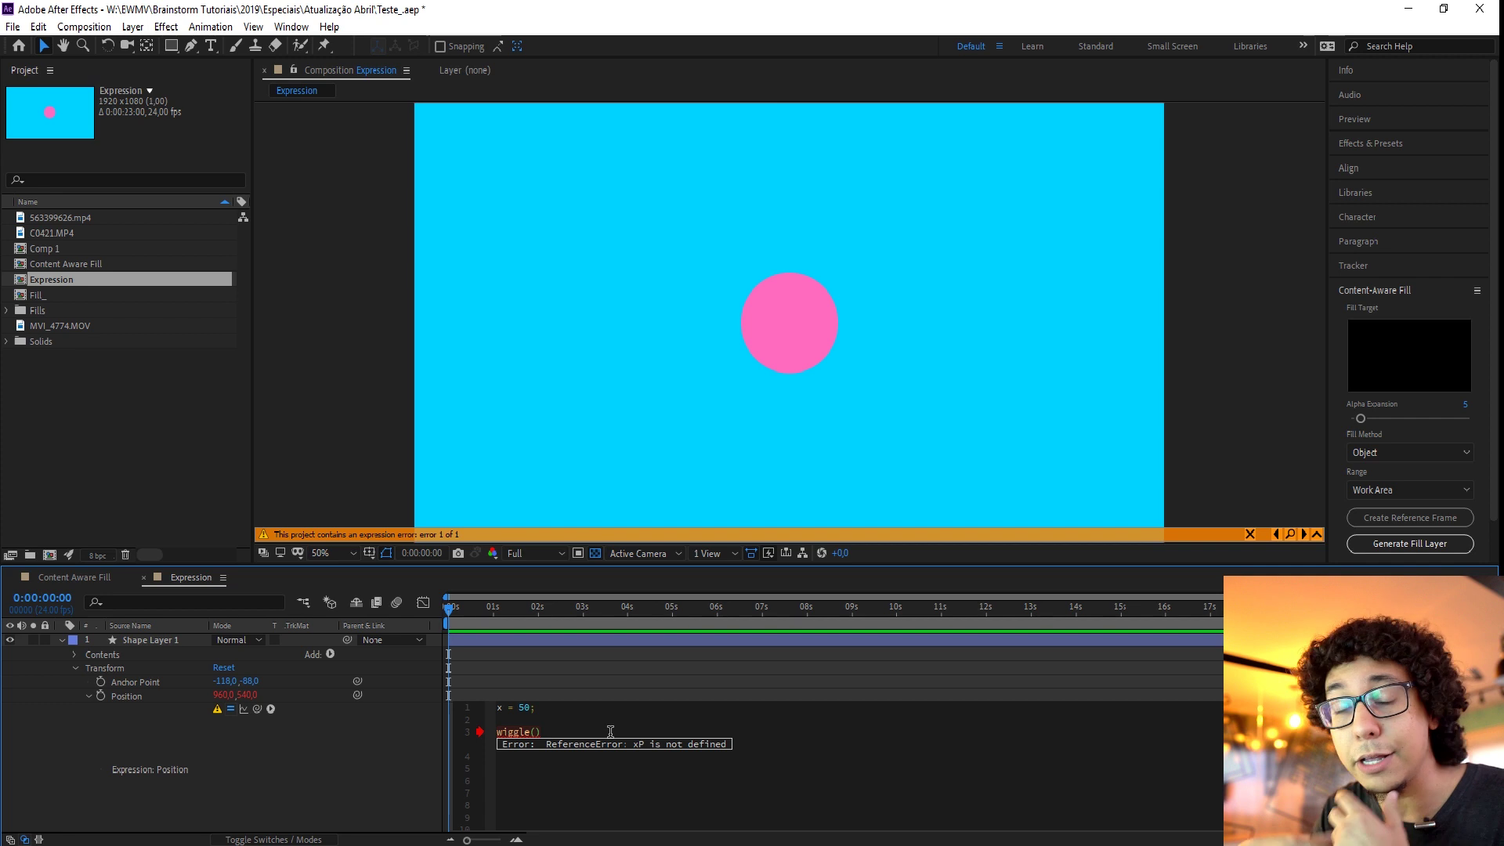
text(")
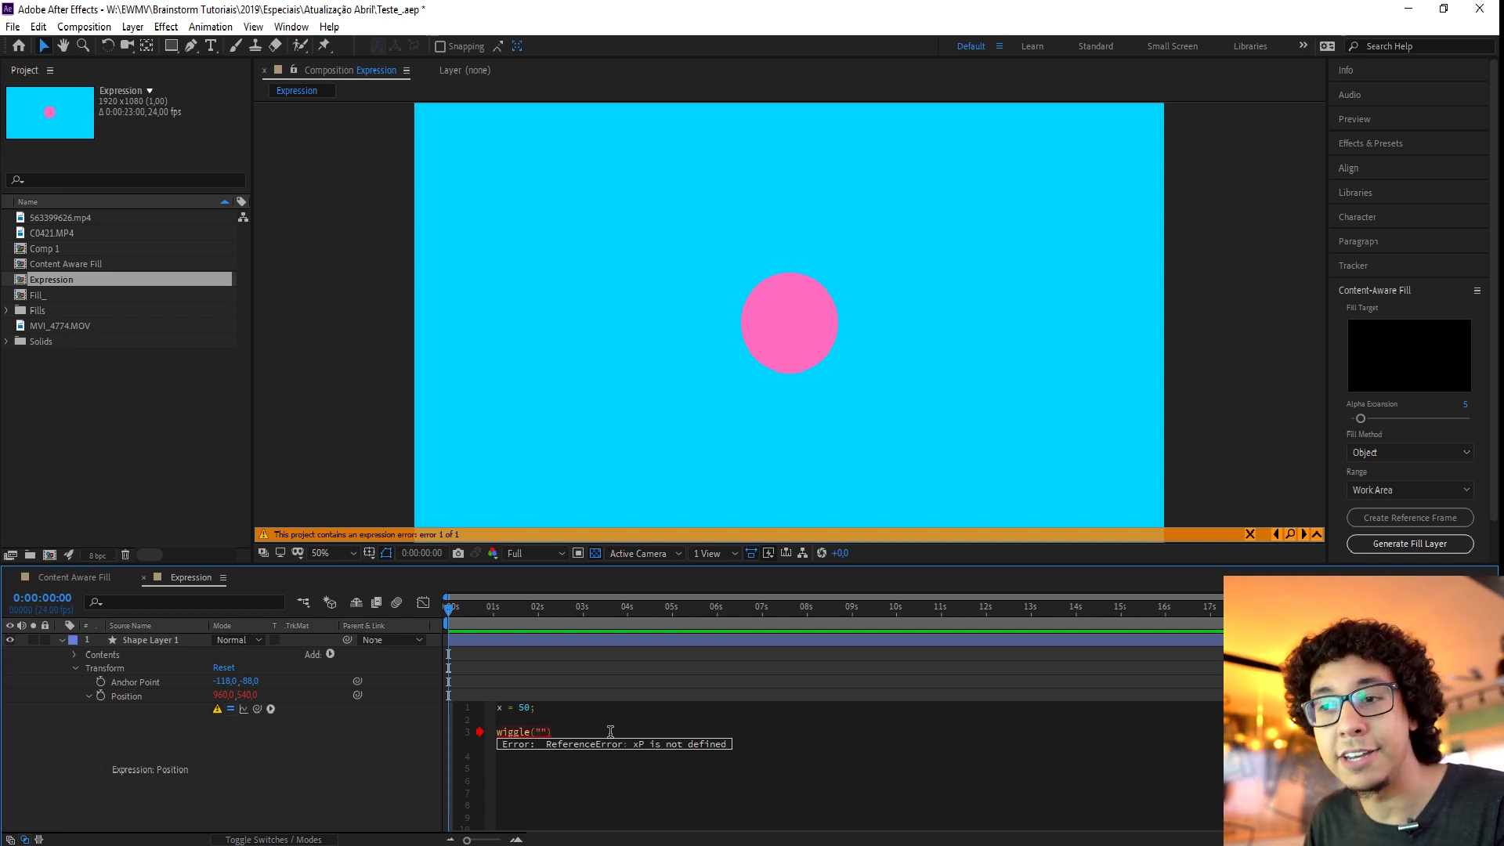
text(x)
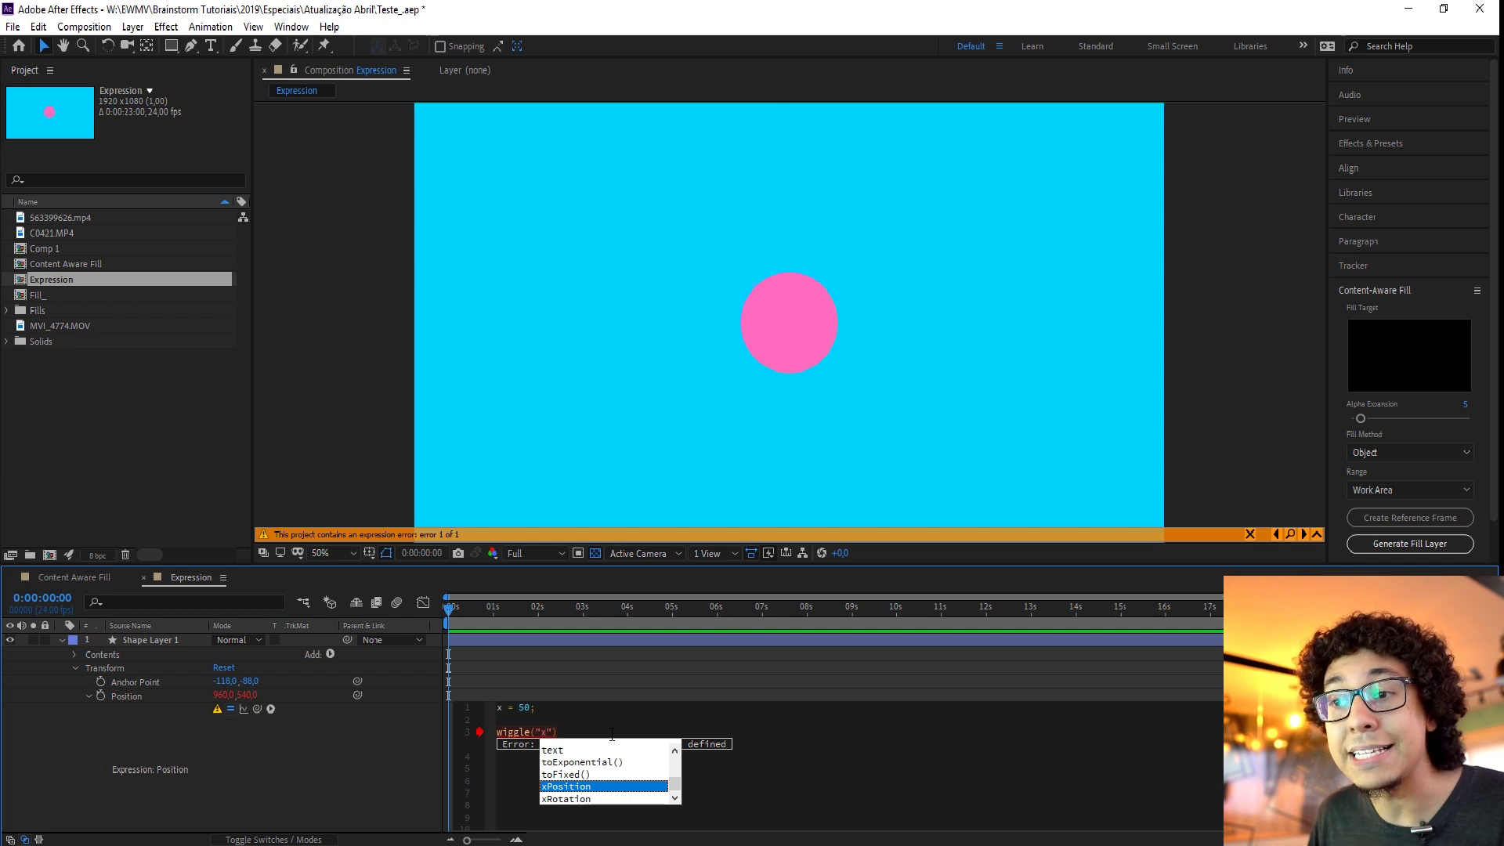
click(611, 733)
key(BackSpace)
key(BackSpace)
key(BackSpace)
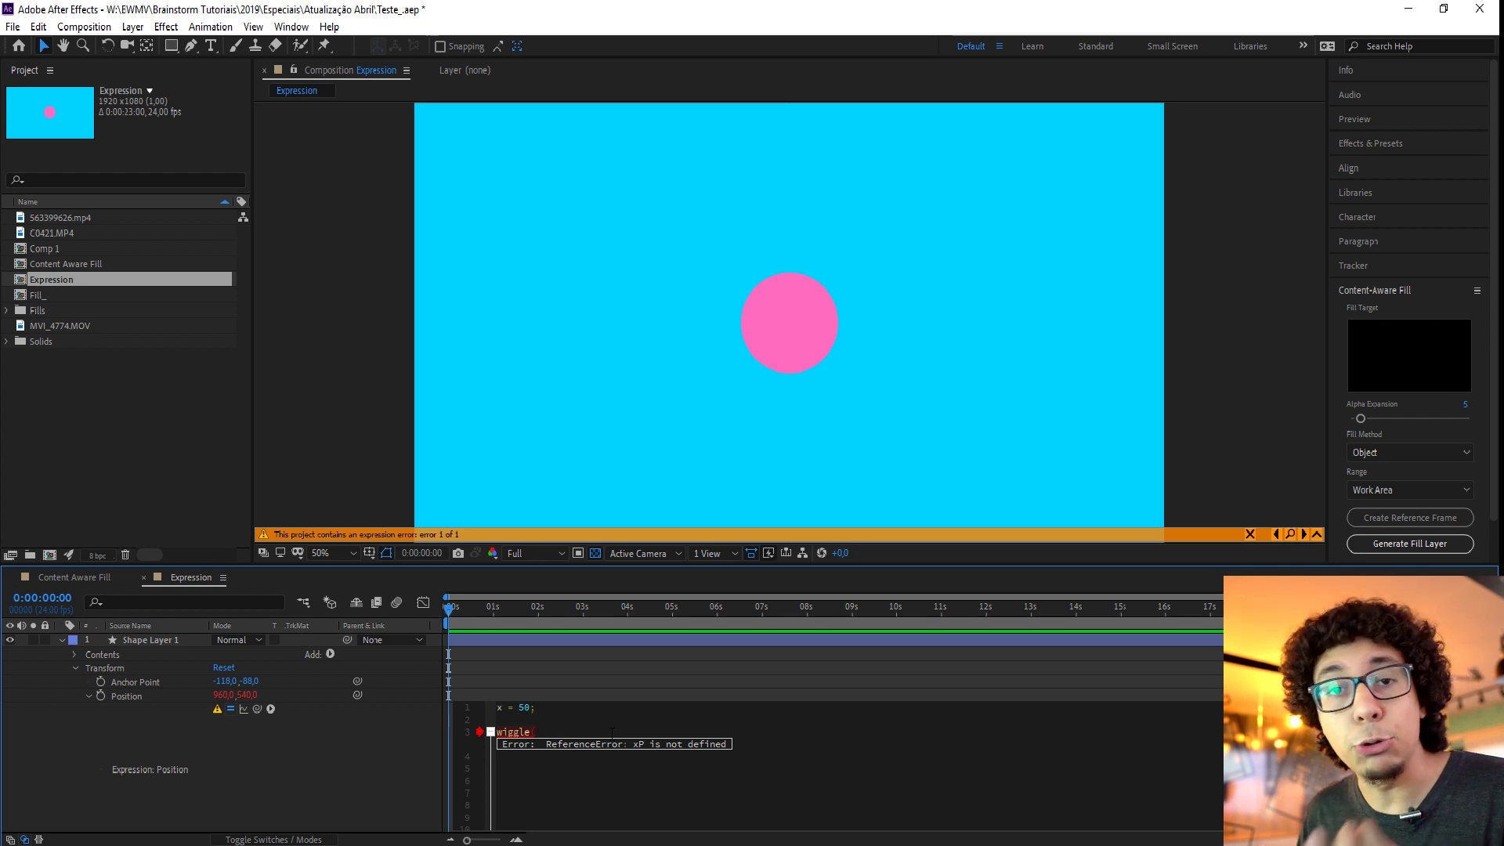
text((t)
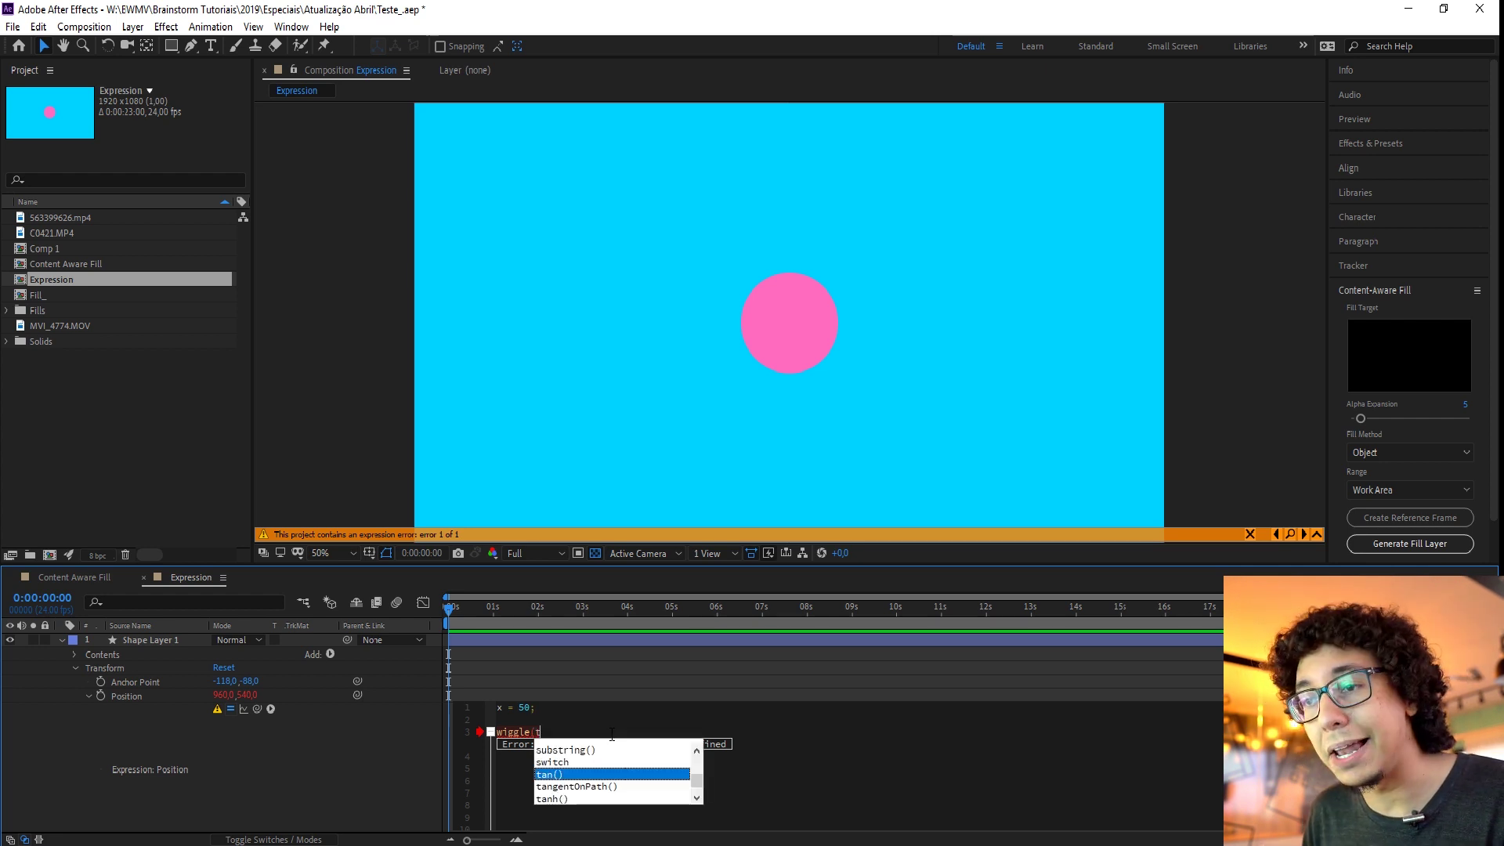
Browse the autocomplete suggestions, dismiss them, and delete the unfinished wiggle(t text.
key(Down)
key(Down)
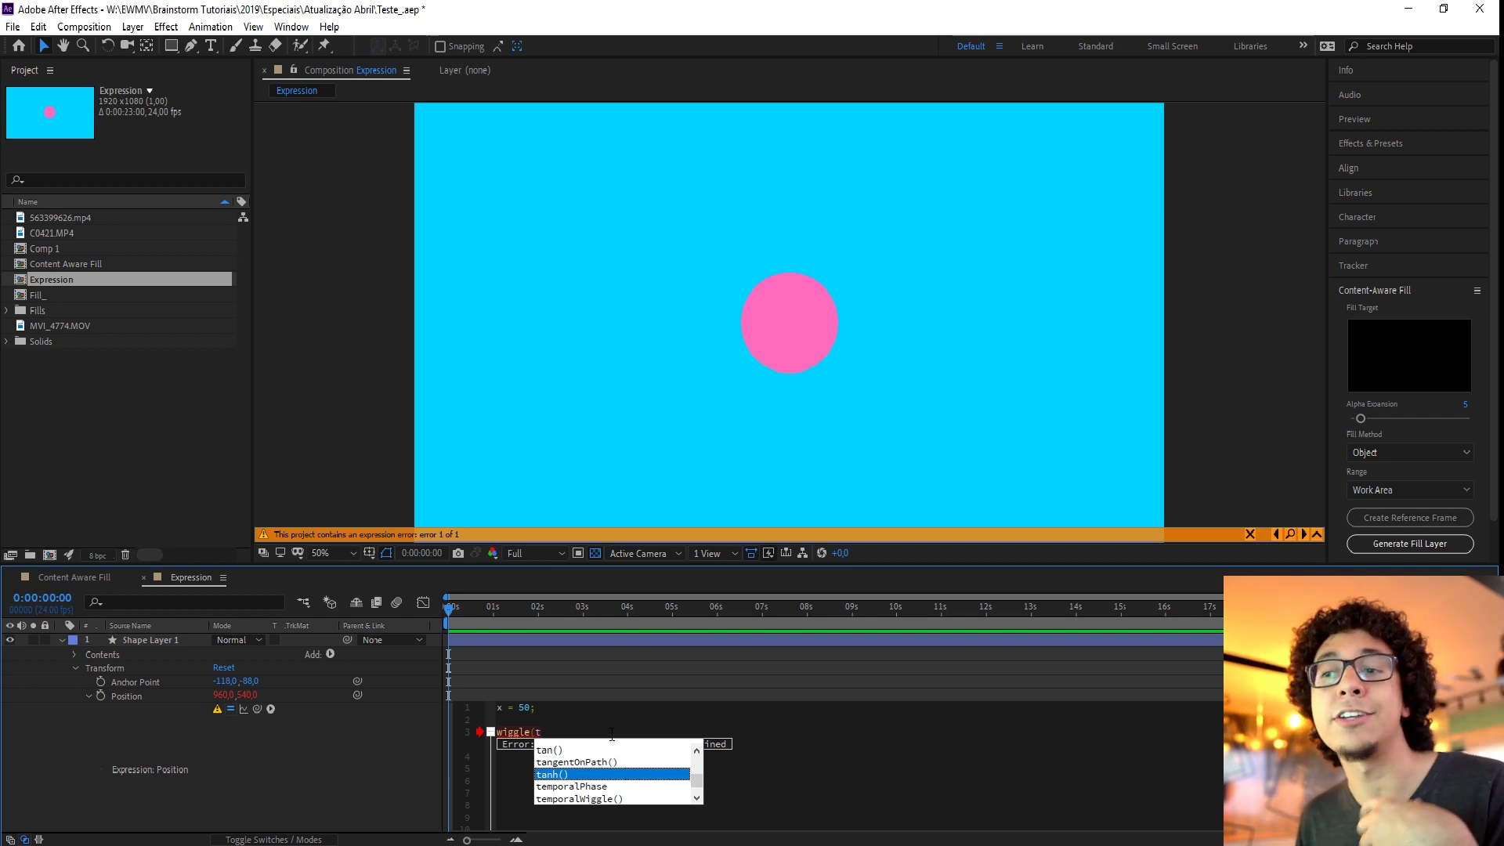
key(Down)
key(Down)
key(Up)
key(Up)
key(Up)
key(Up)
key(Up)
key(Up)
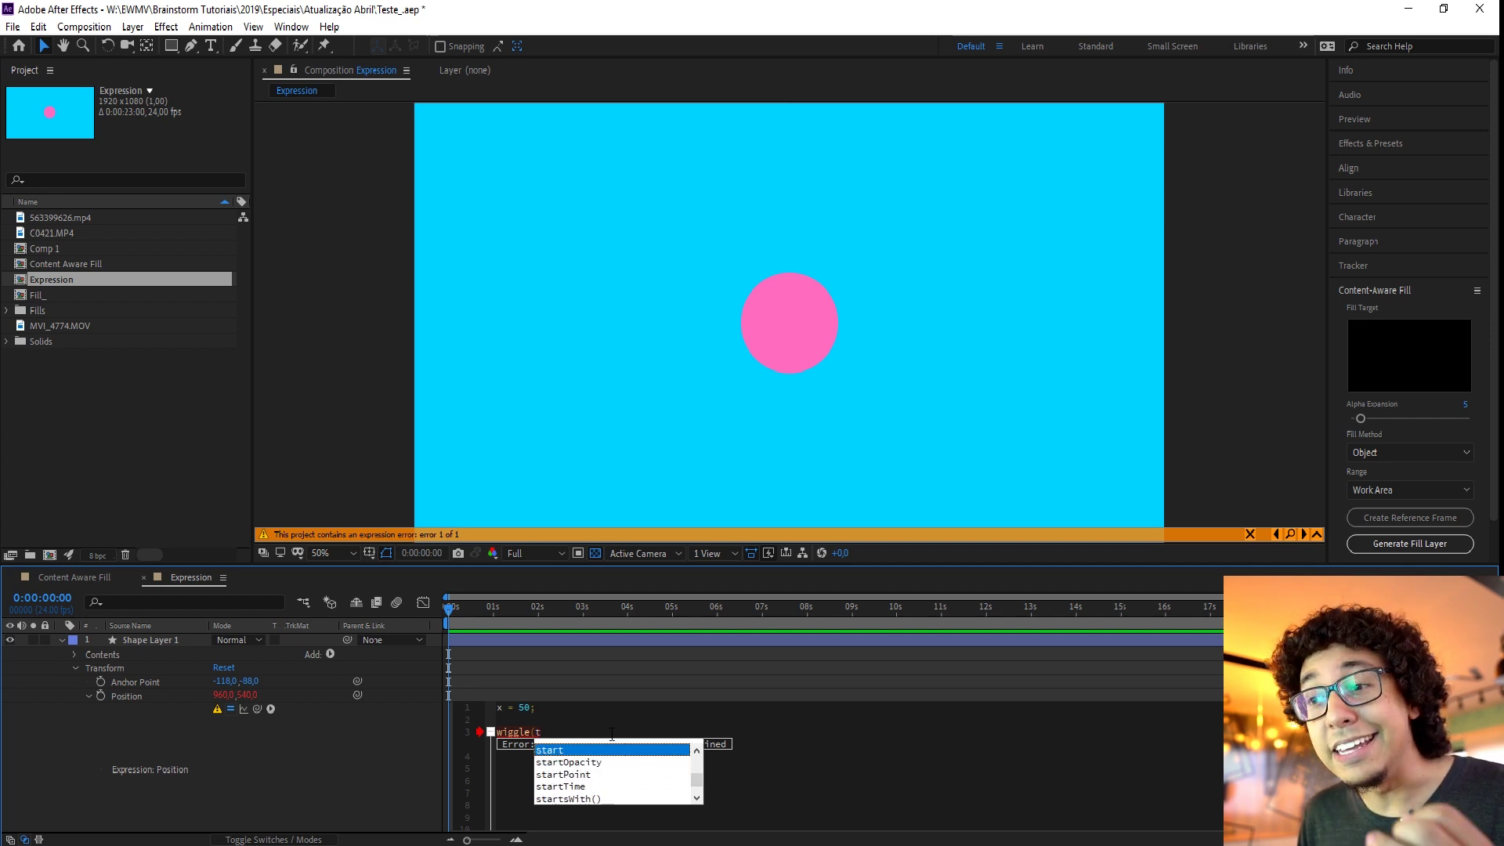
key(Up)
key(Up)
key(Up)
key(Up)
key(Up)
key(Up)
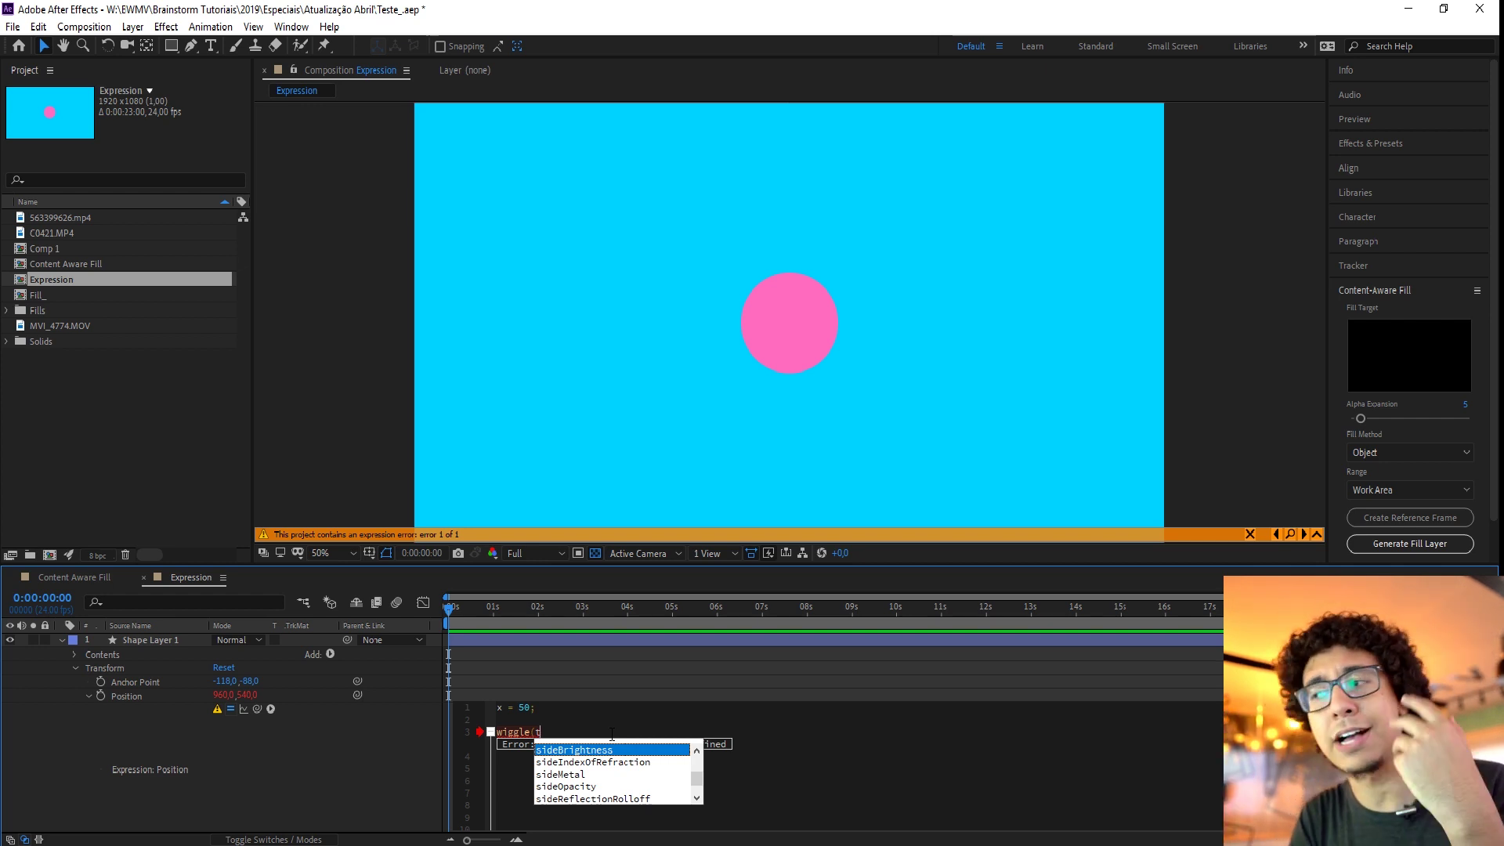
key(Up)
key(Up)
key(Up)
key(Up)
key(Up)
key(Up)
key(Up)
key(Up)
key(Up)
key(Up)
key(Up)
key(Up)
key(Up)
key(Escape)
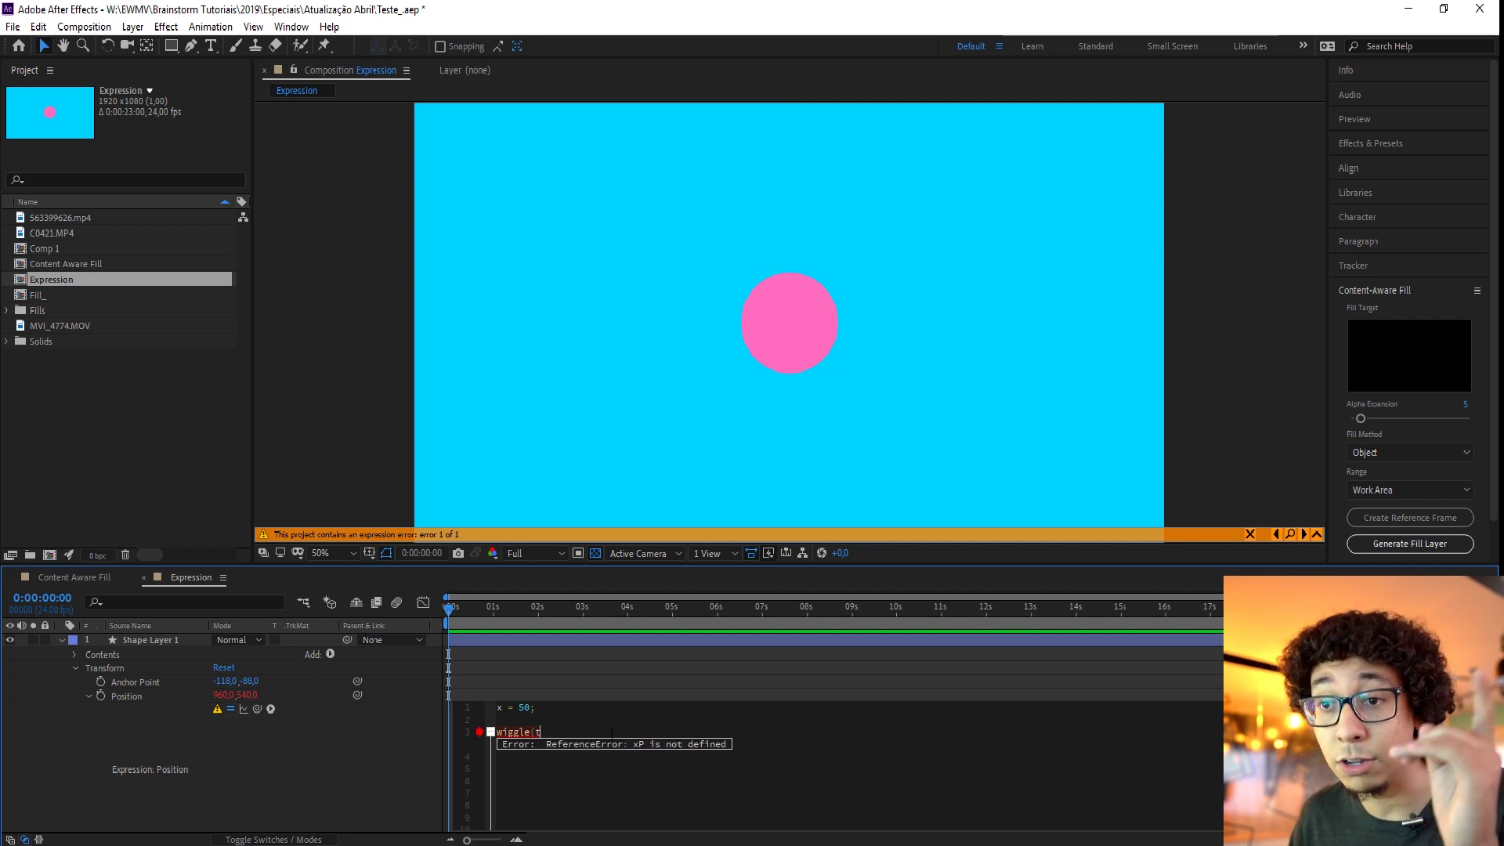
drag(541, 732, 451, 729)
key(BackSpace)
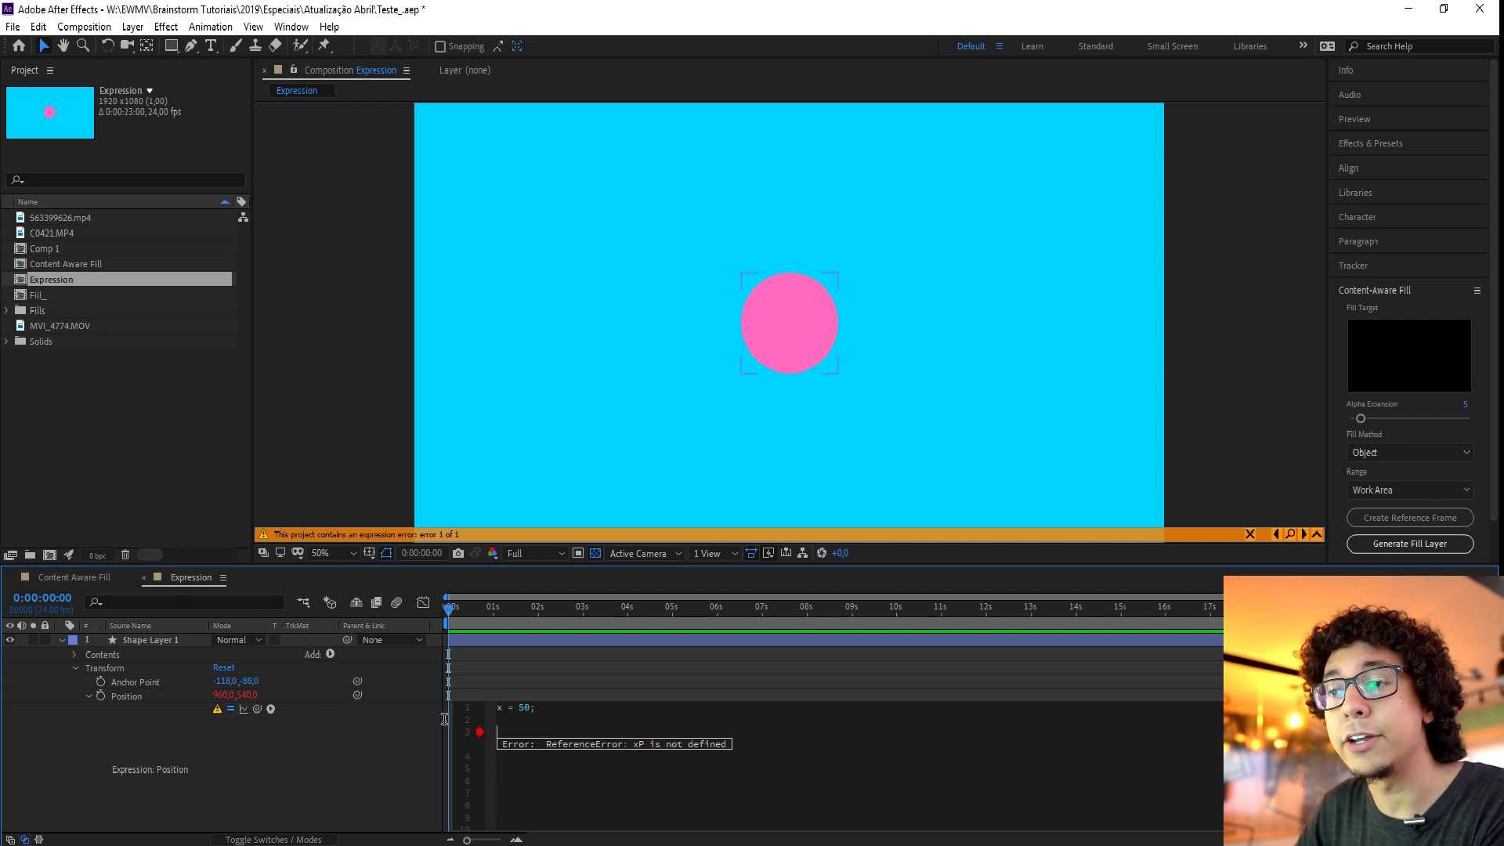
Erase all remaining expression text so Shape Layer 1's Position returns to 960,540.
key(BackSpace)
key(BackSpace)
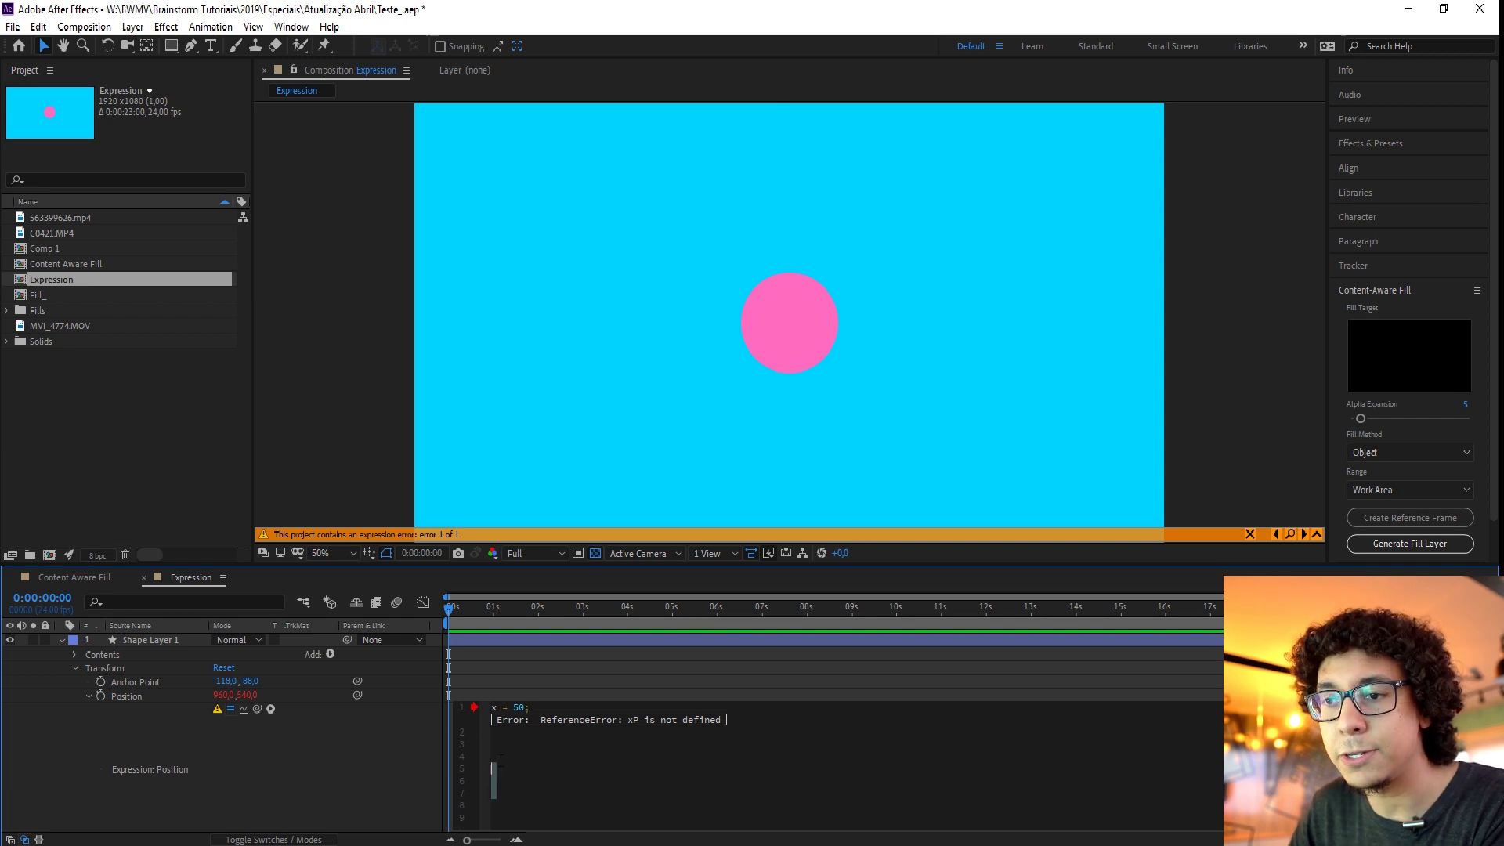
key(BackSpace)
key(BackSpace)
key(ctrl+a)
key(BackSpace)
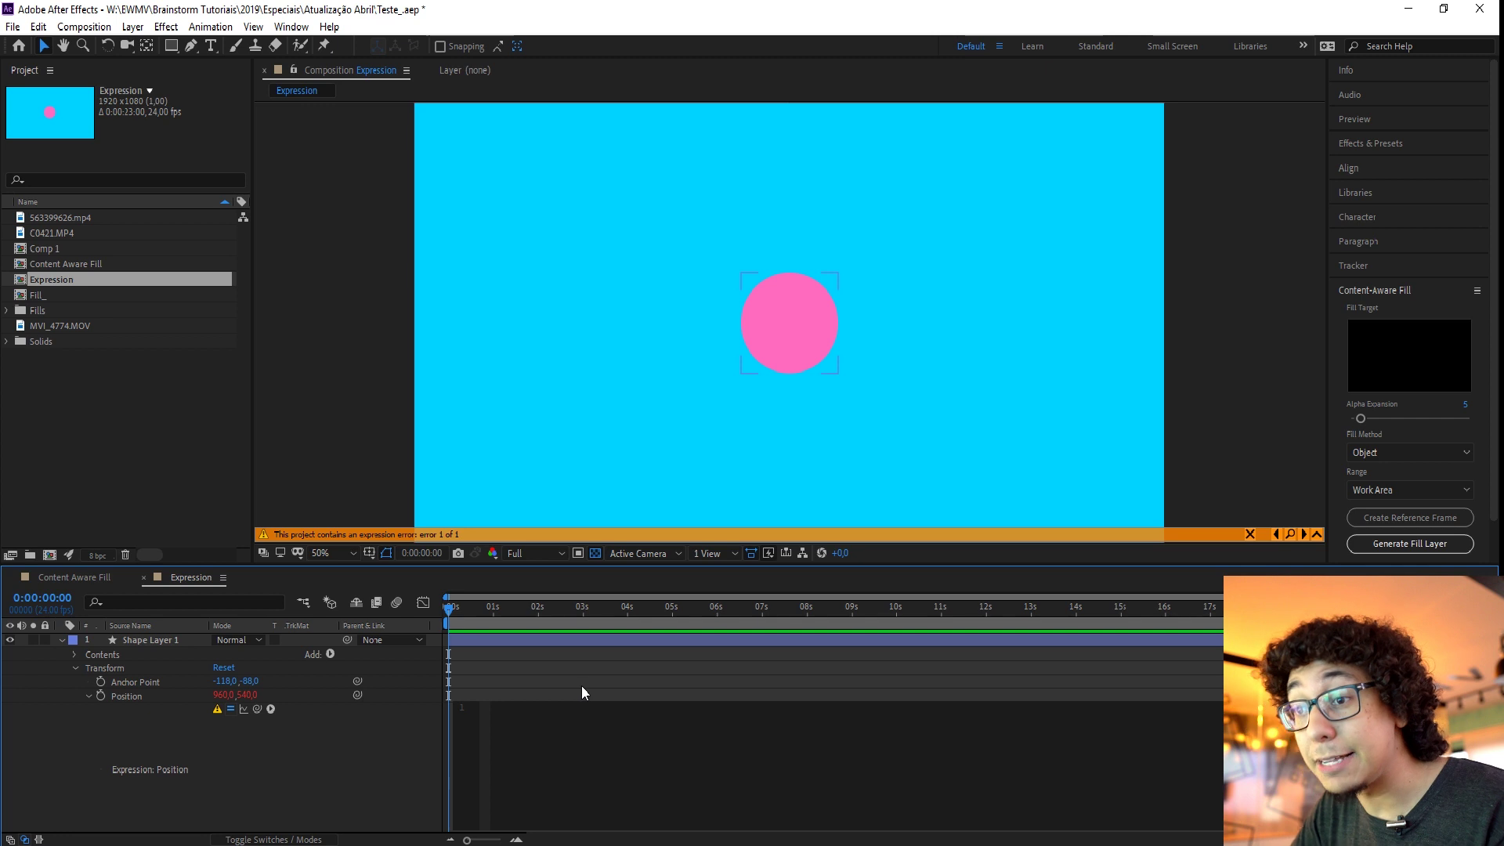
click(581, 685)
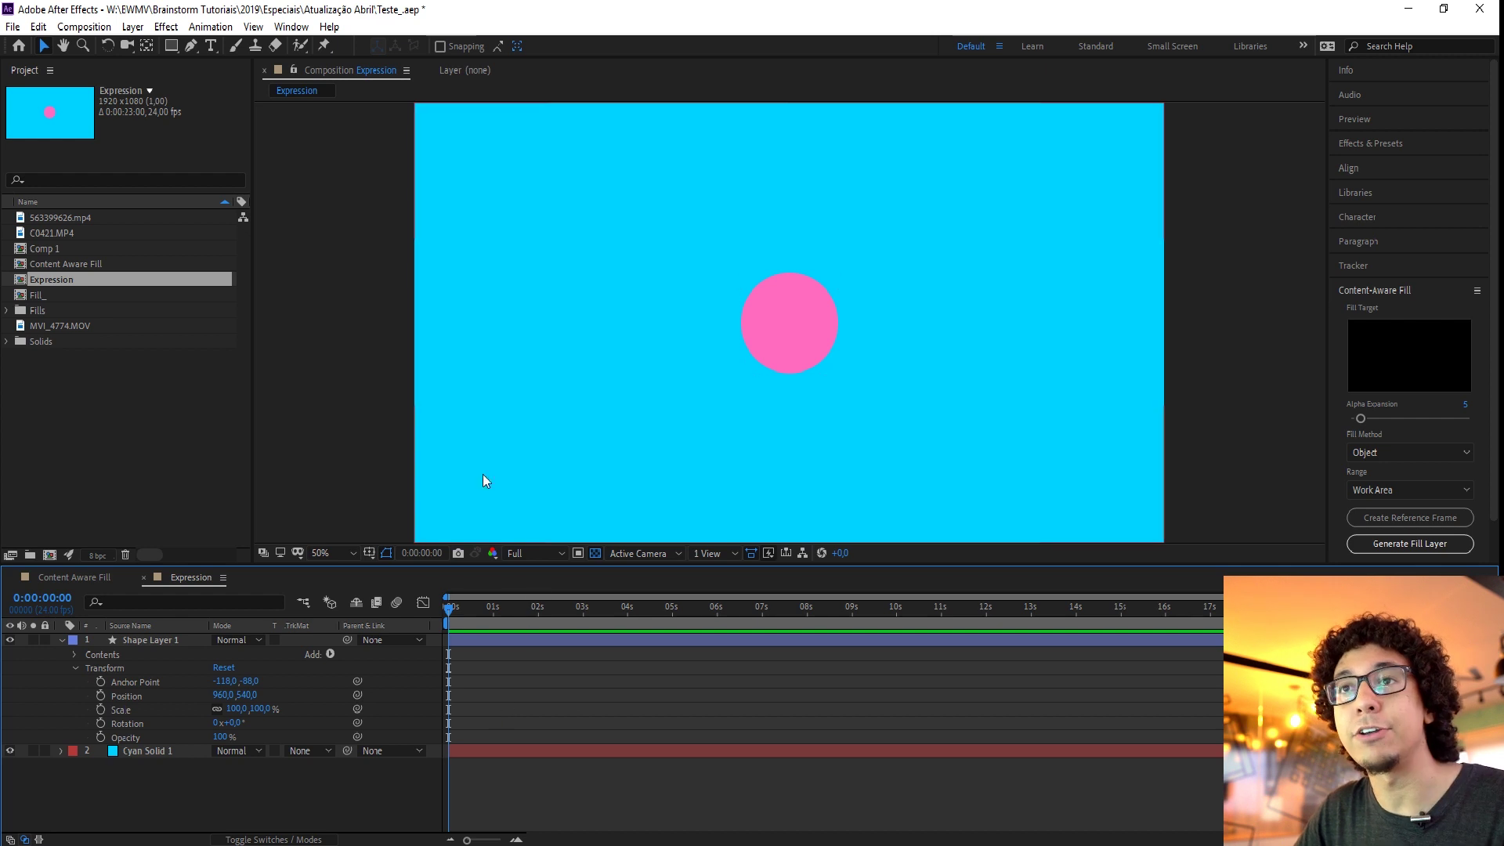
click(253, 27)
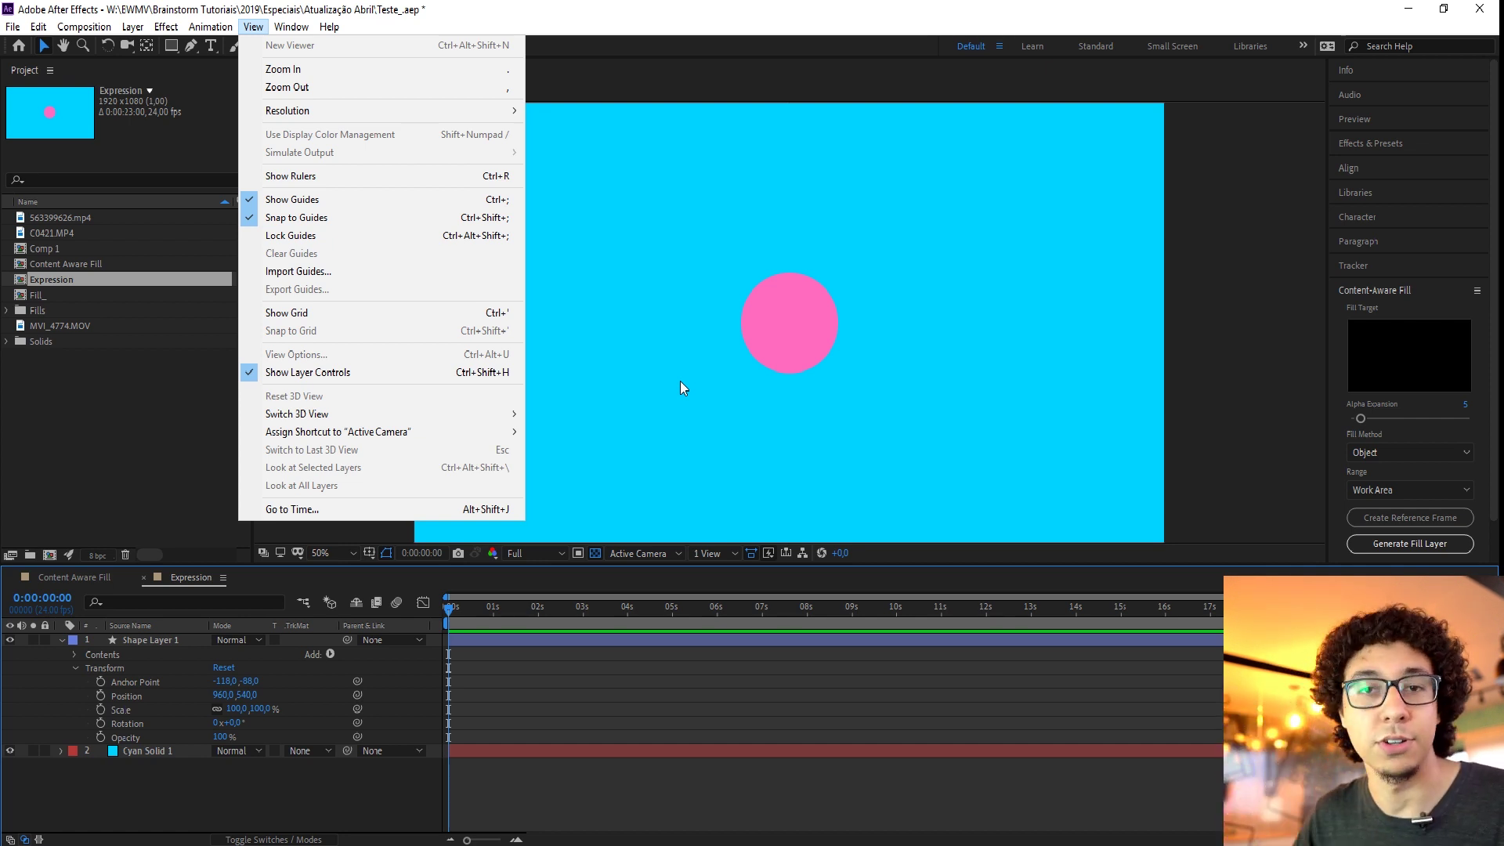
Dismiss the View menu and move on to the Teste_ project in Premiere Pro.
click(601, 702)
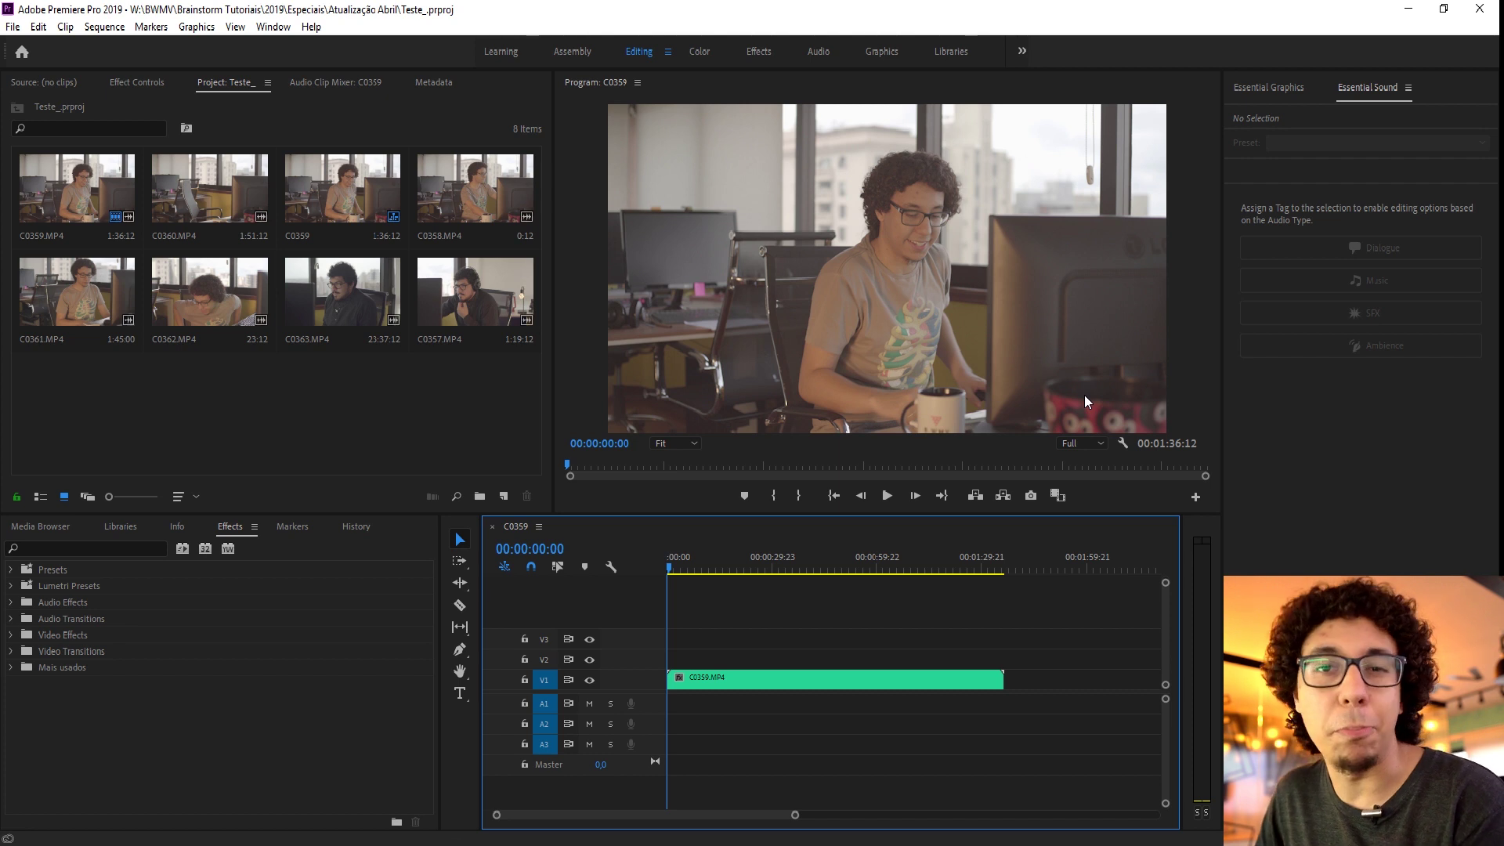
Turn the program monitor's Safe Margins on and then off again from the wrench menu.
click(1122, 442)
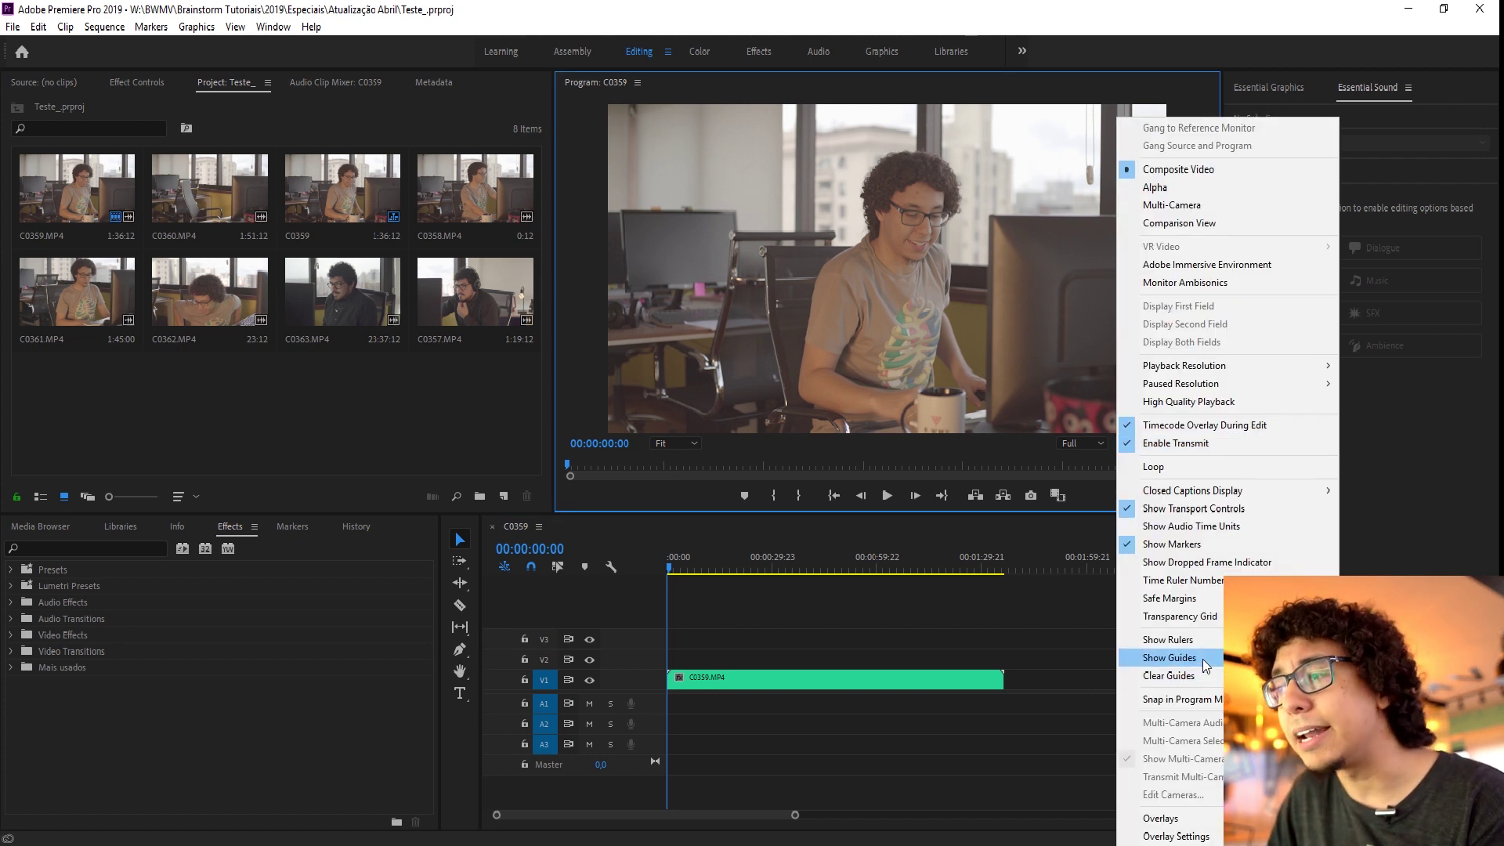
click(1198, 598)
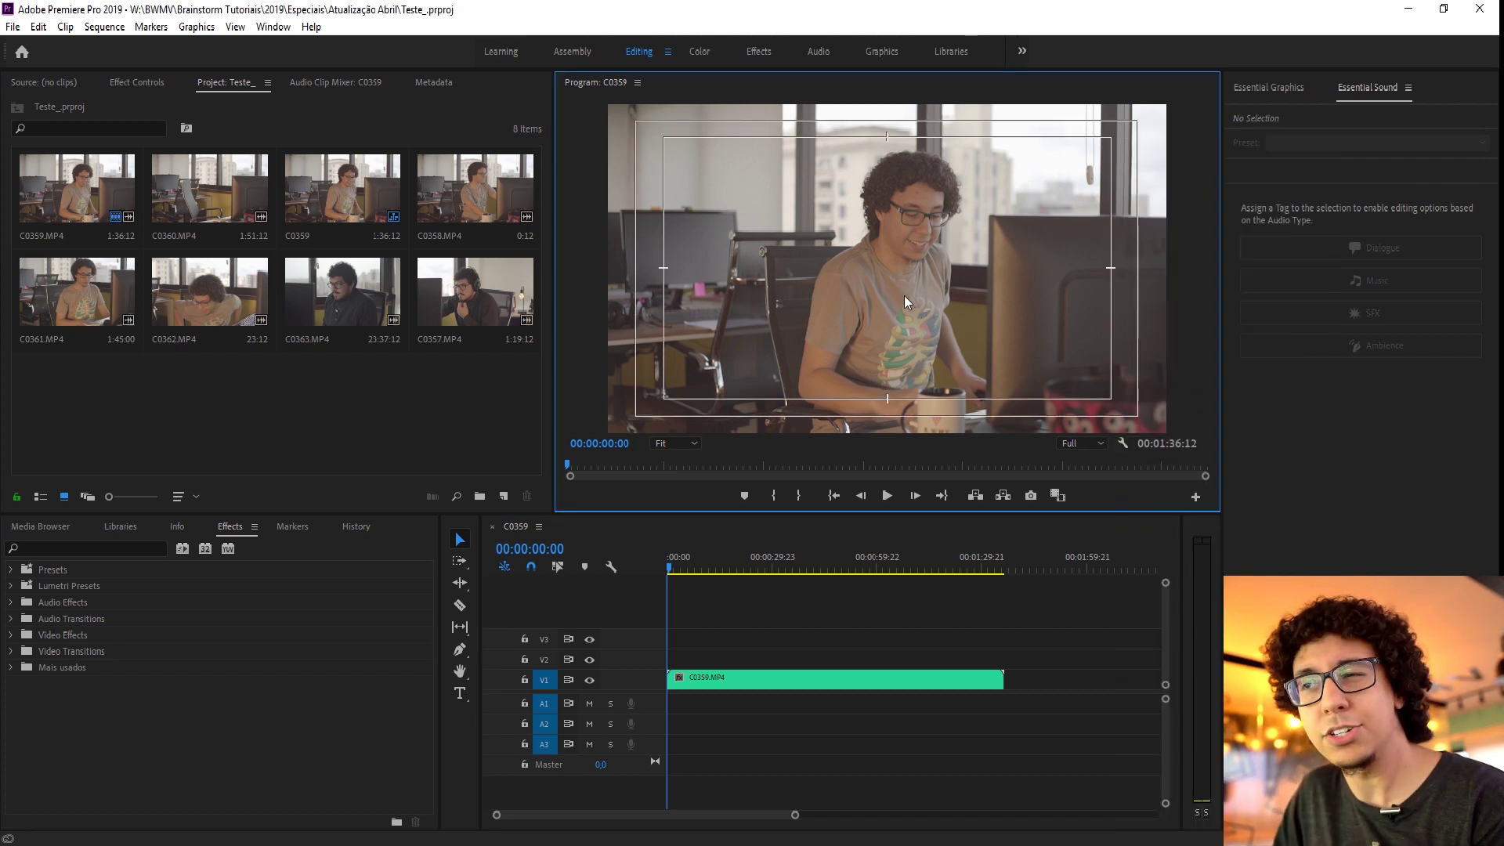
click(1125, 445)
click(1166, 599)
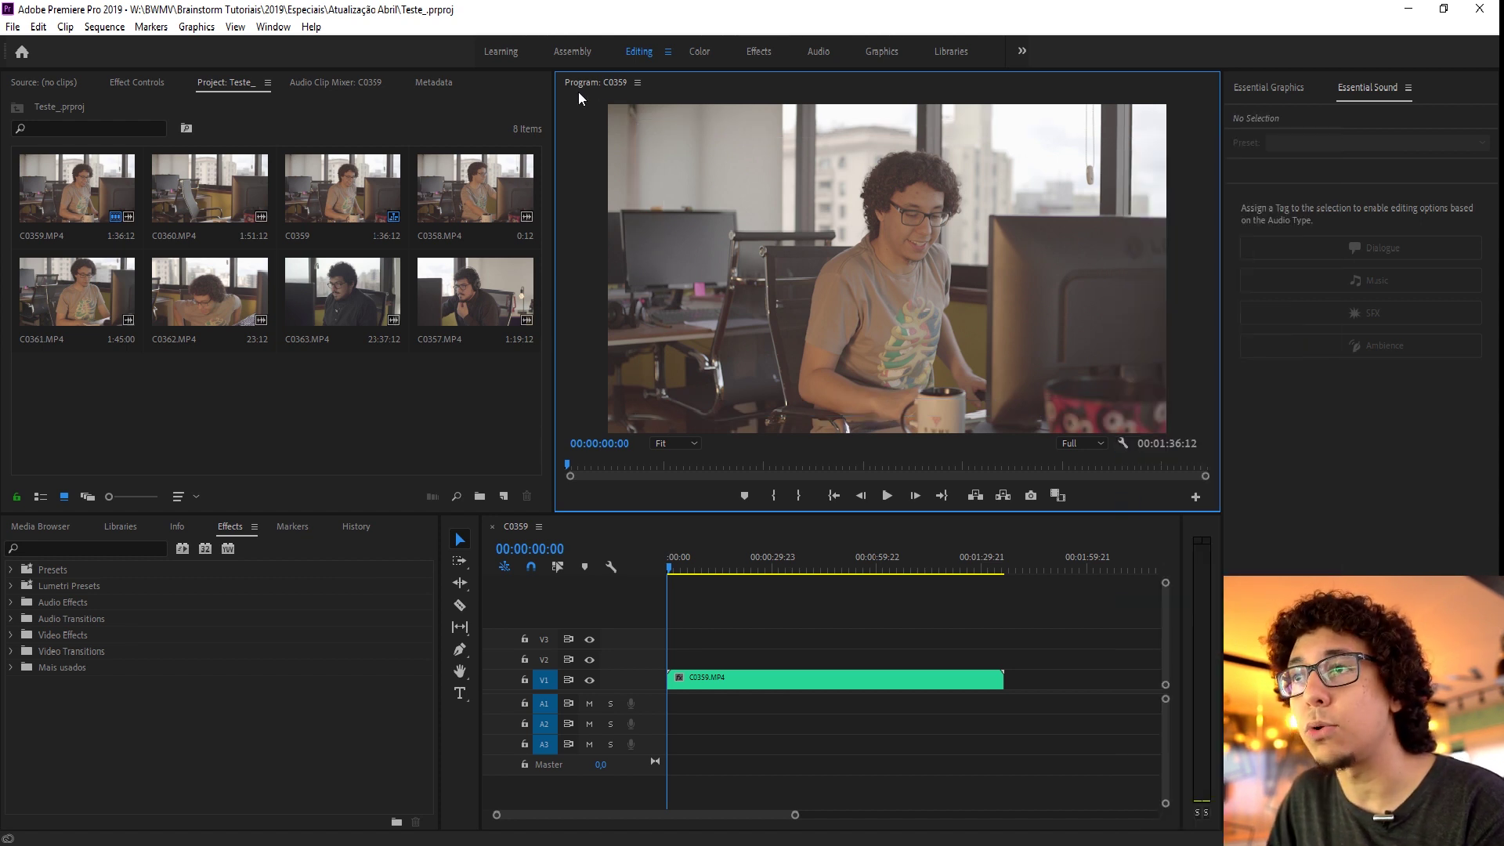
Enable Show Rulers and Show Guides for the program monitor.
click(239, 31)
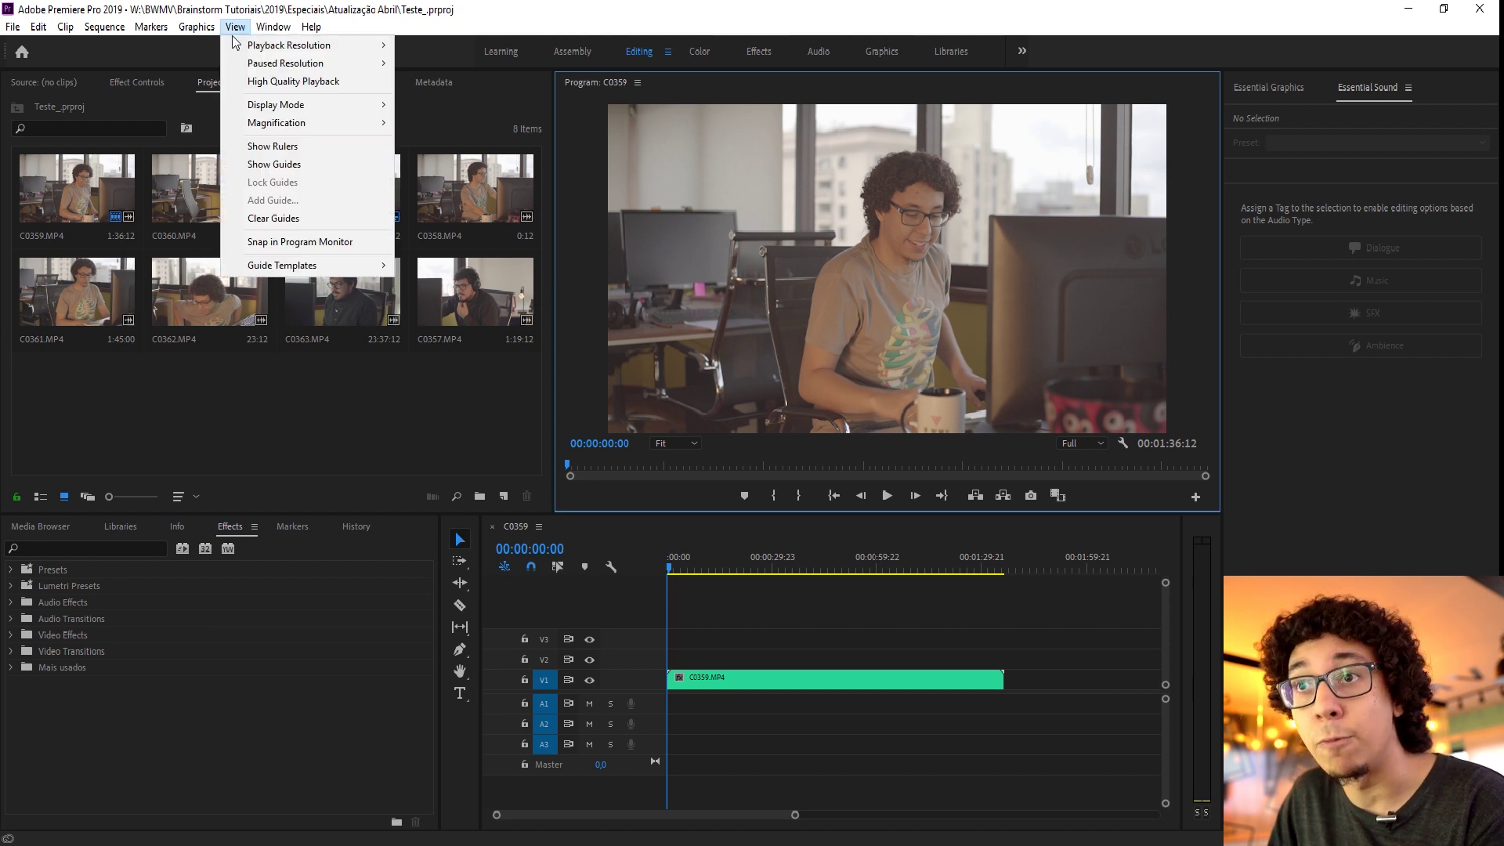
click(273, 148)
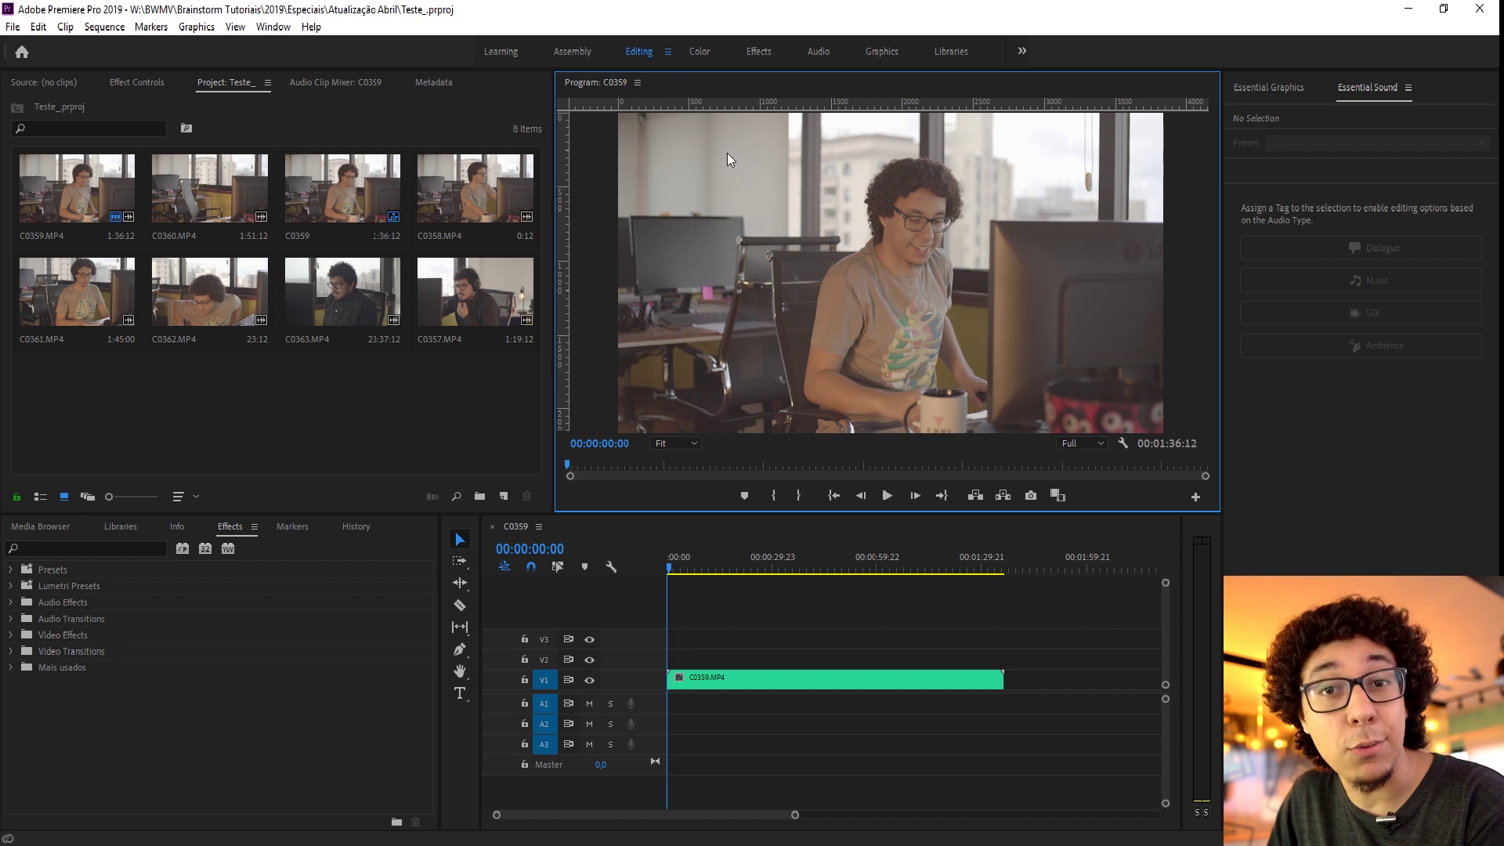
click(235, 29)
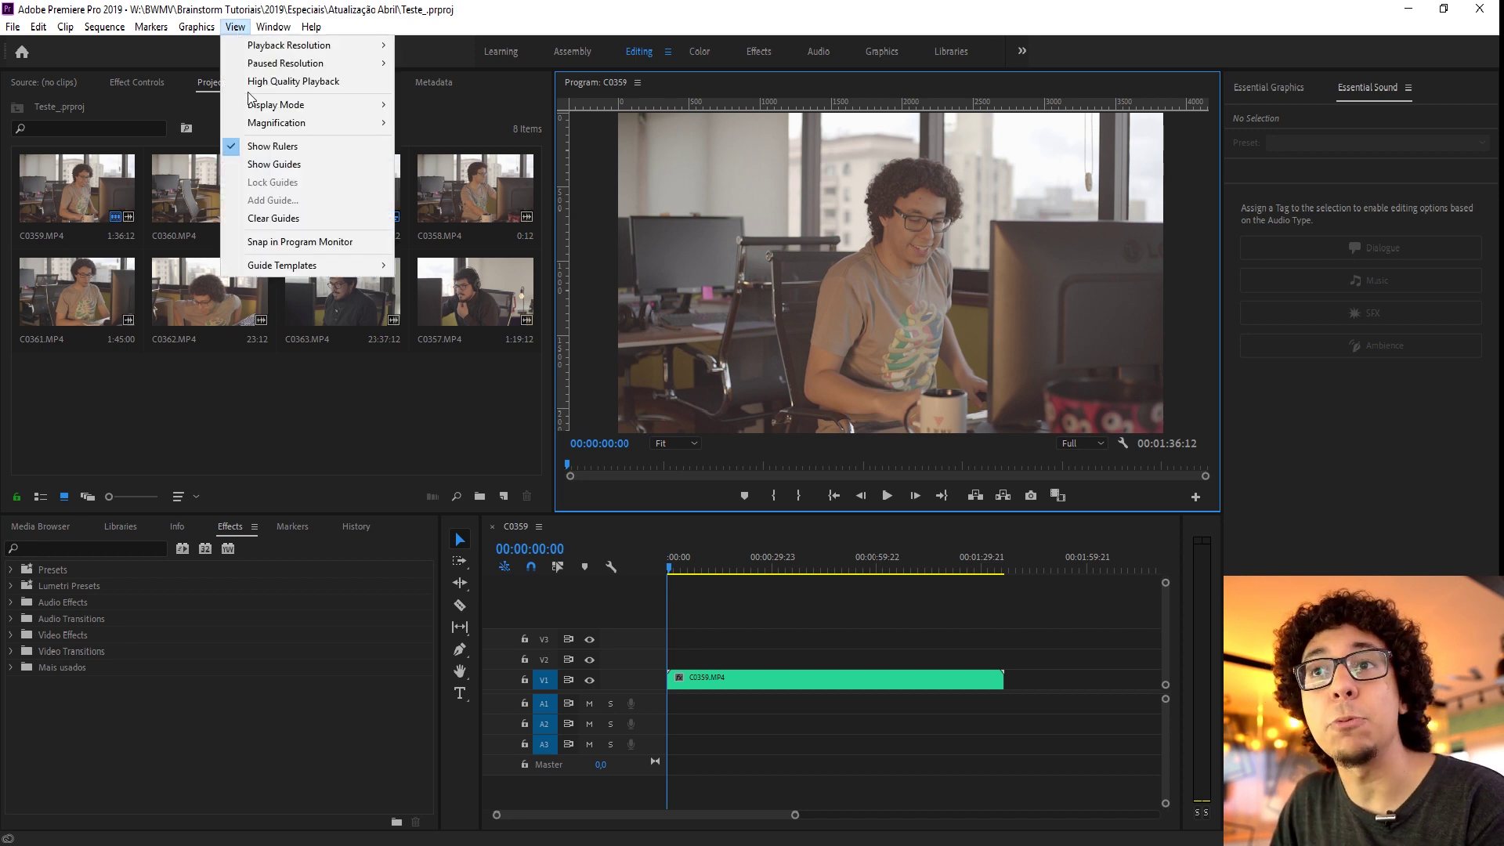
click(281, 166)
Drag two vertical and two horizontal guides from the rulers, then drag them all back out.
drag(566, 257, 898, 257)
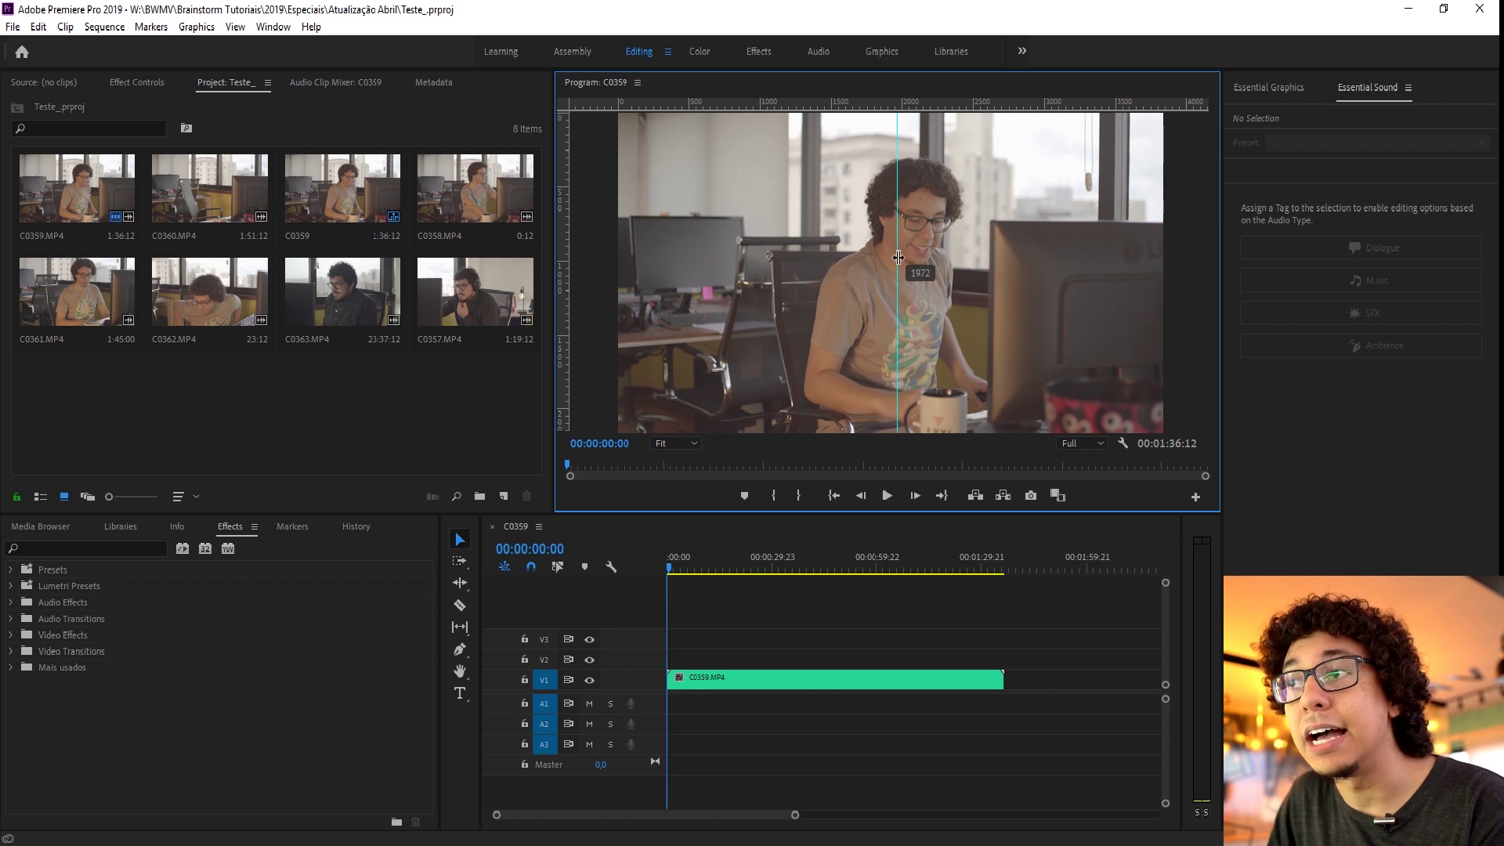
drag(859, 102, 840, 274)
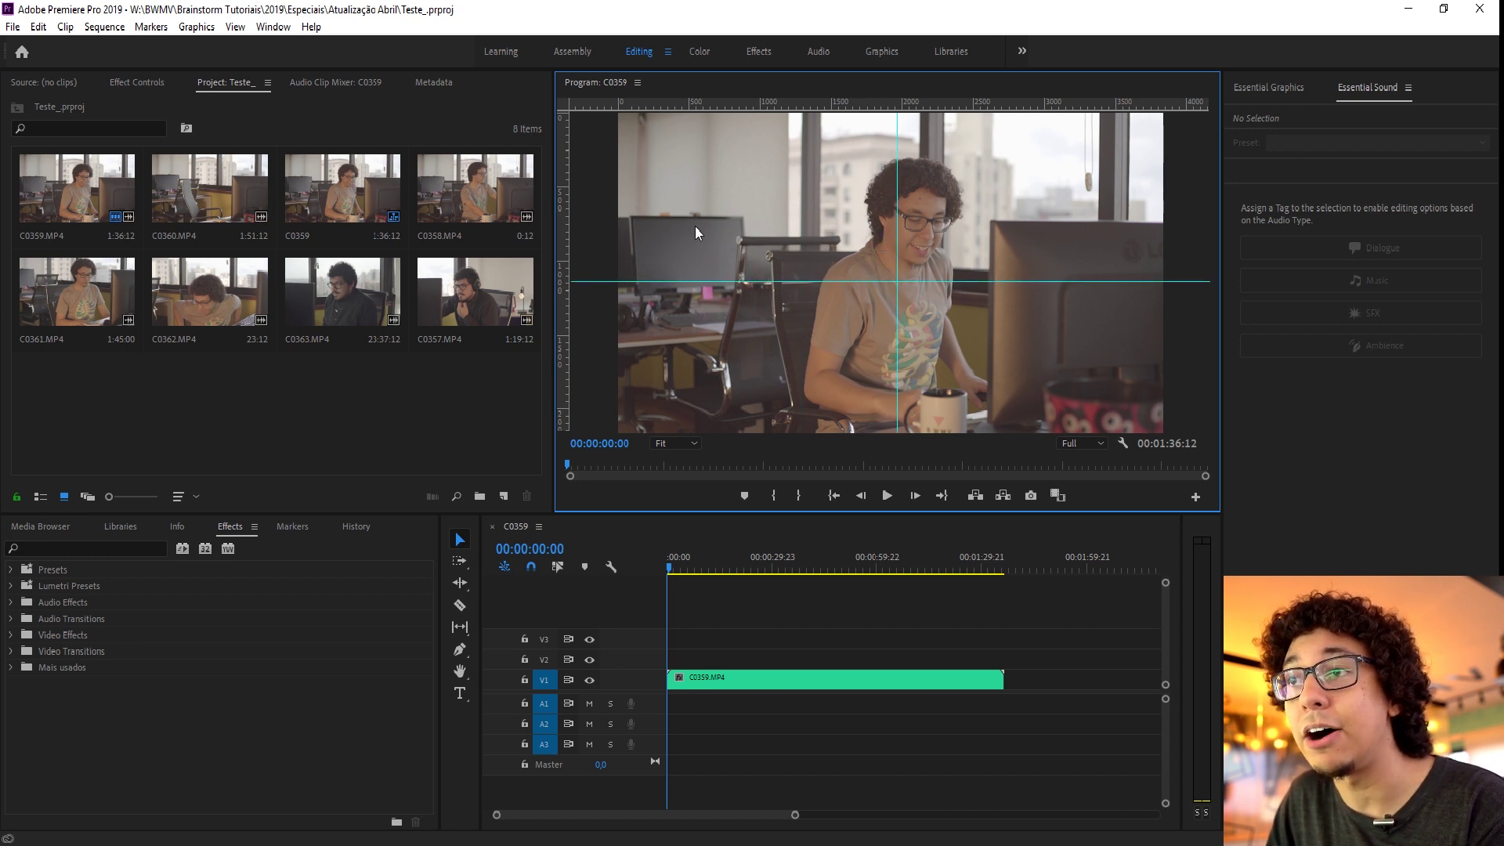
drag(567, 188, 694, 188)
drag(708, 104, 719, 177)
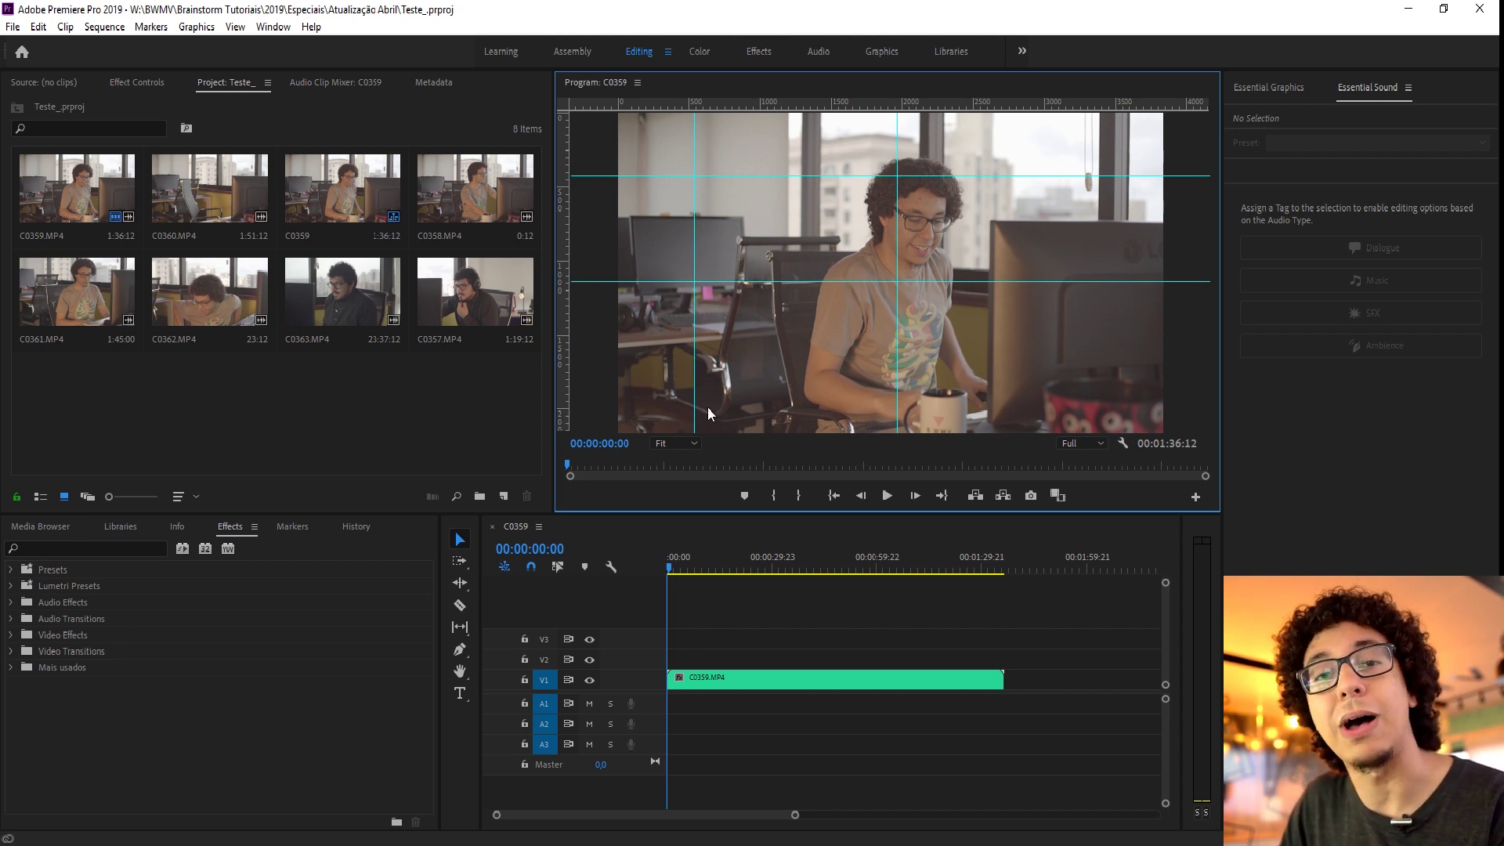
mouse_move(695, 273)
mouse_down()
mouse_move(562, 266)
mouse_move(564, 280)
mouse_up()
drag(628, 175, 564, 176)
drag(897, 223, 564, 227)
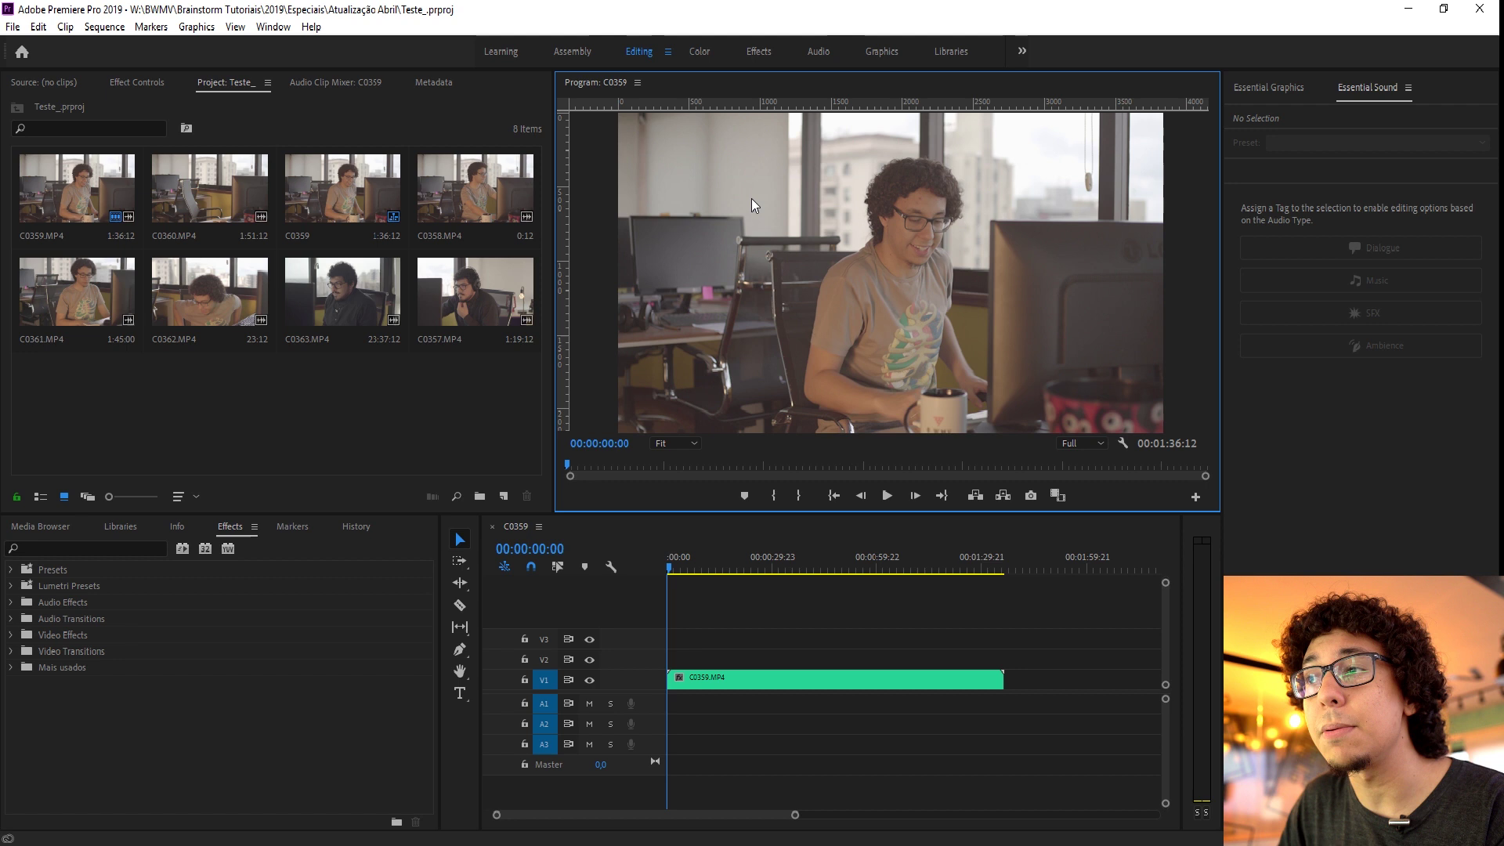
Add a vertical guide at 50 Percent through View > Add Guide.
click(235, 27)
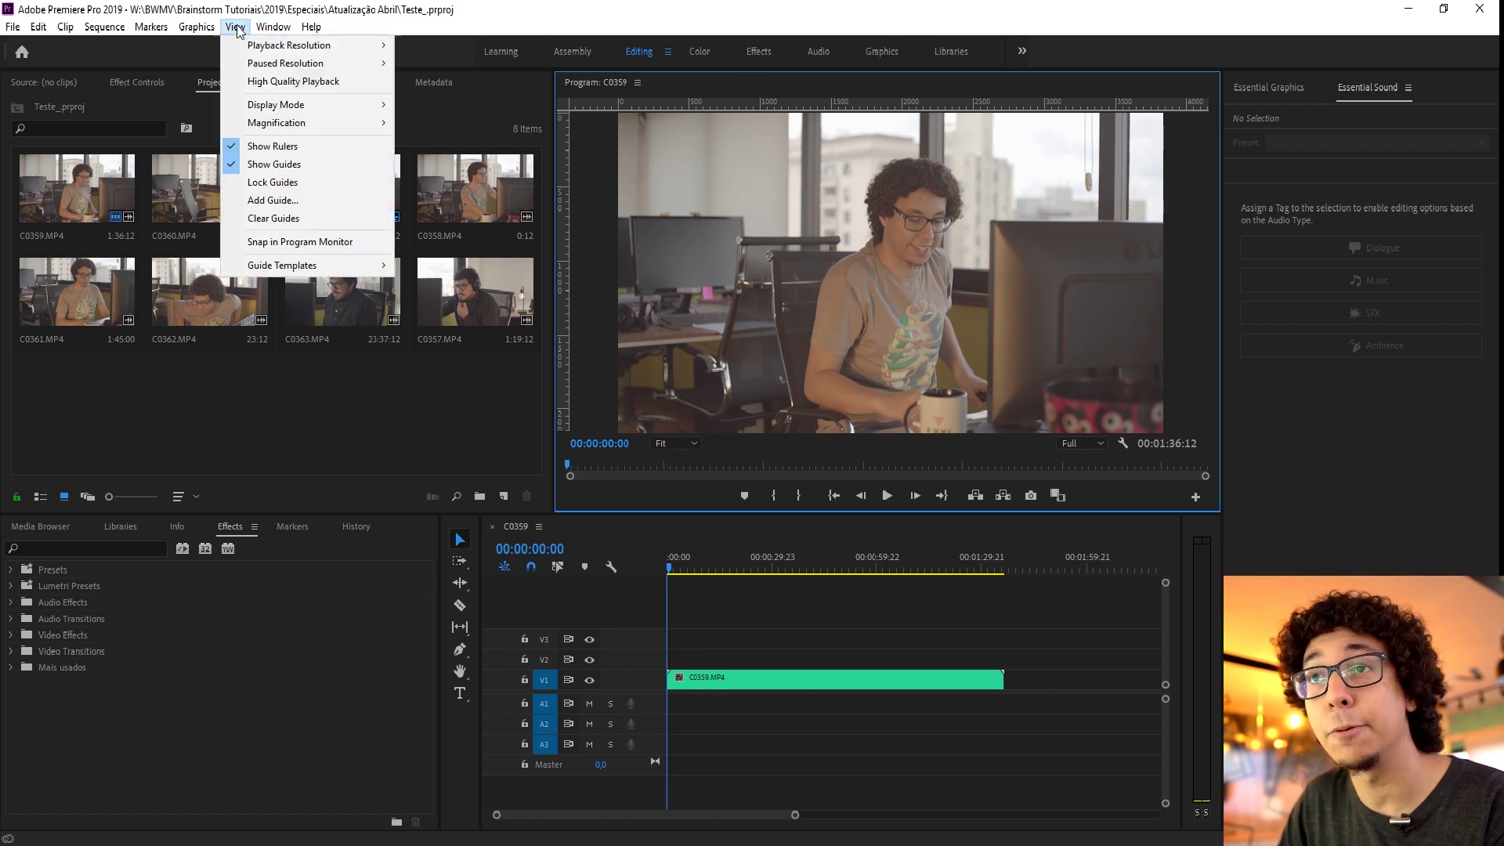
click(322, 201)
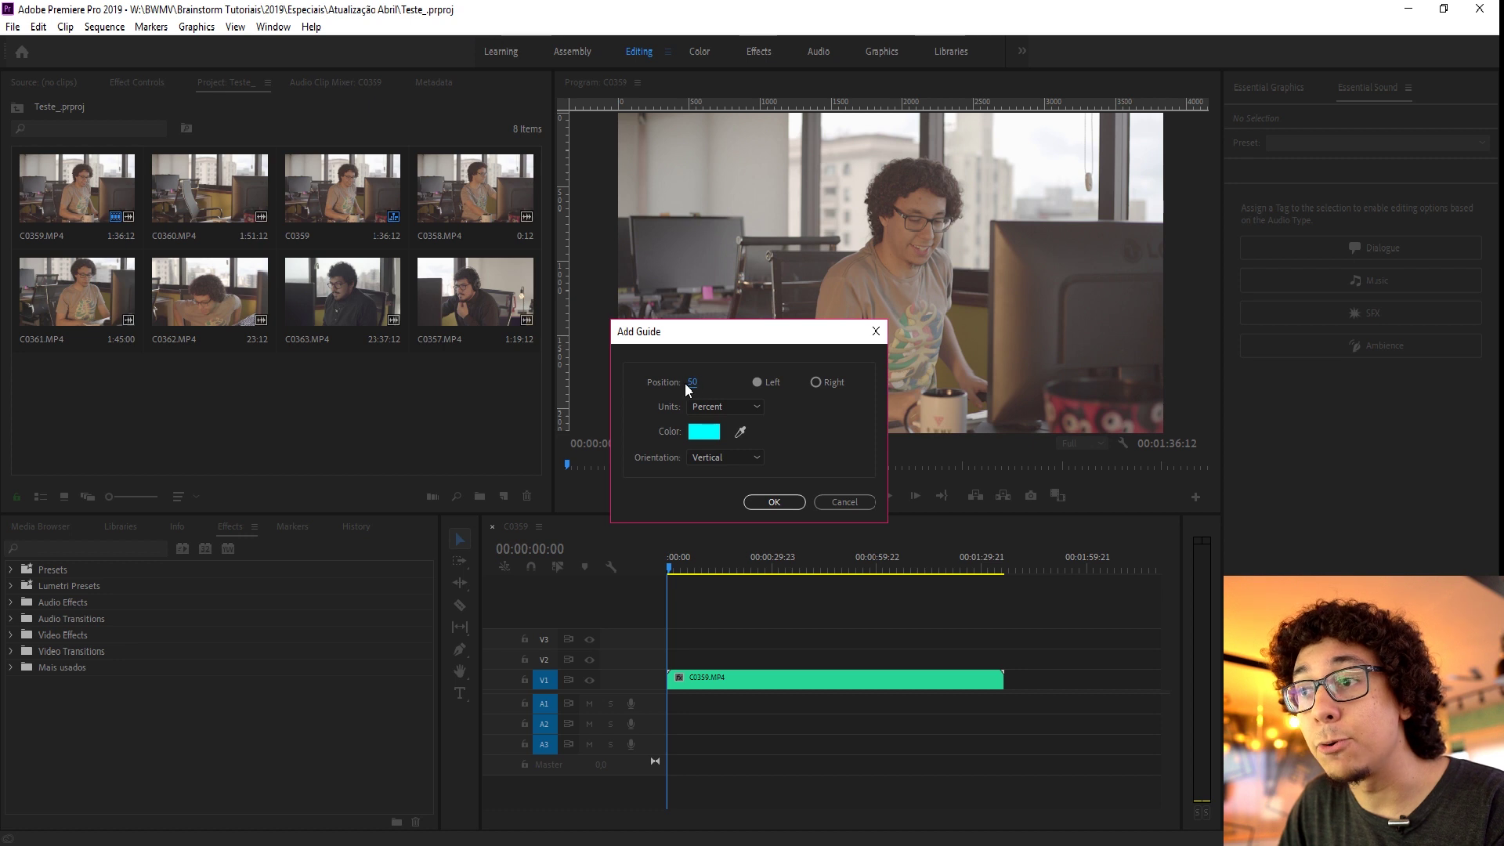
click(703, 401)
click(728, 440)
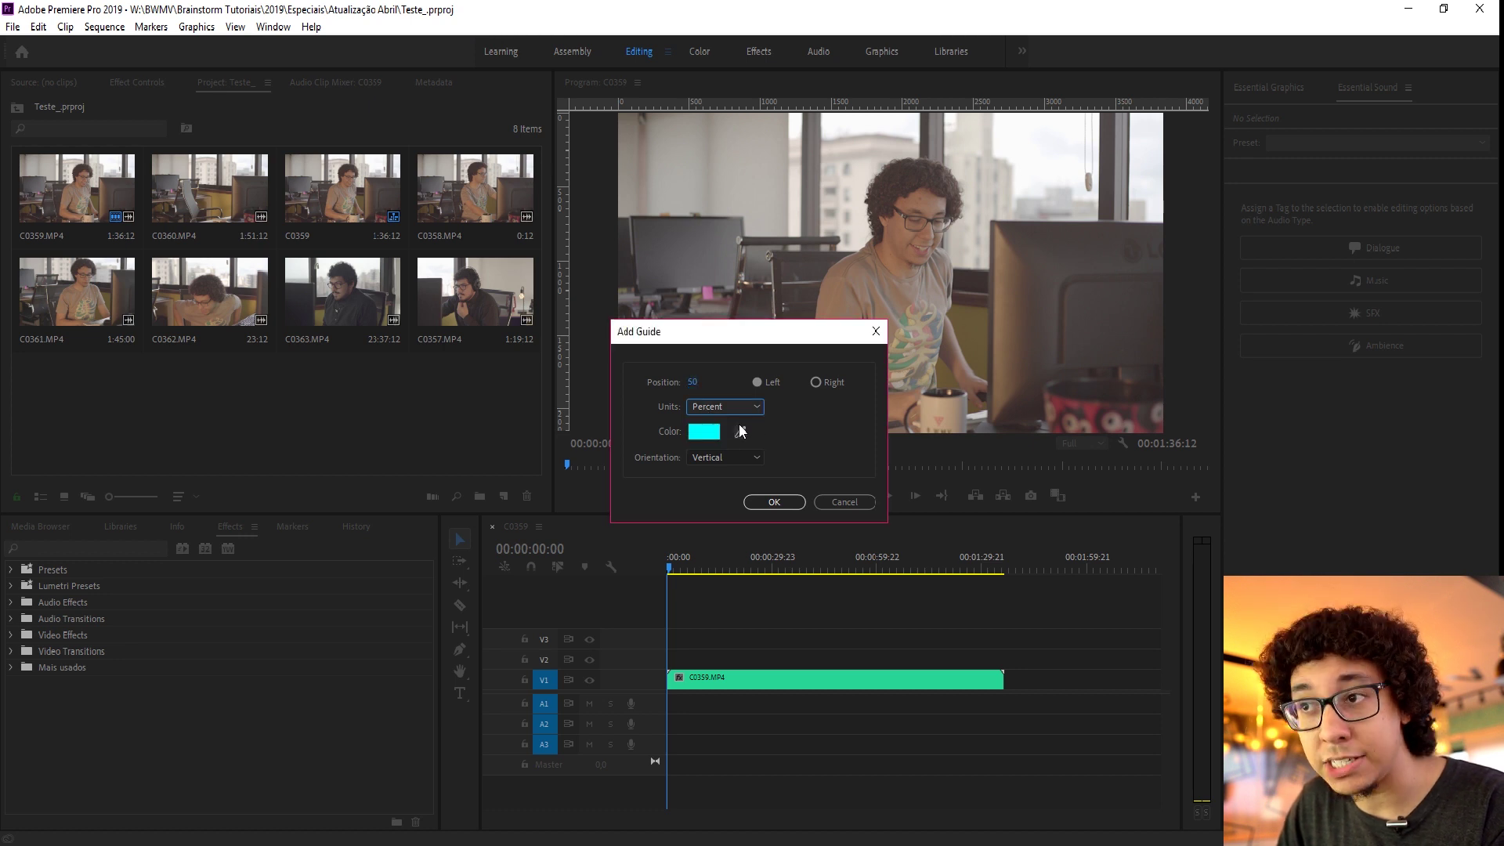
click(795, 501)
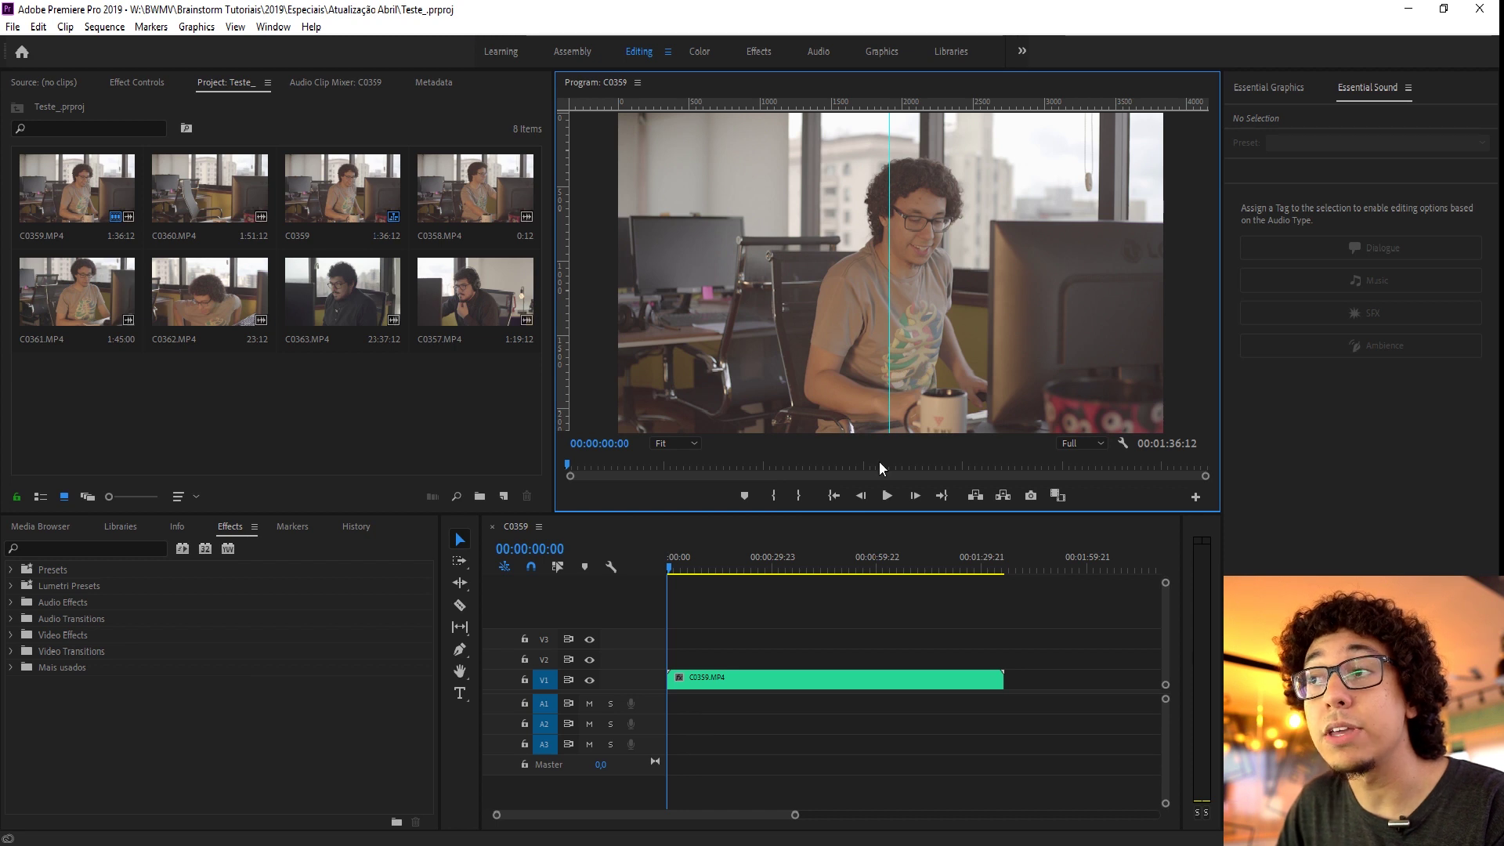
Add a horizontal guide at 50 Percent across the program image.
click(235, 27)
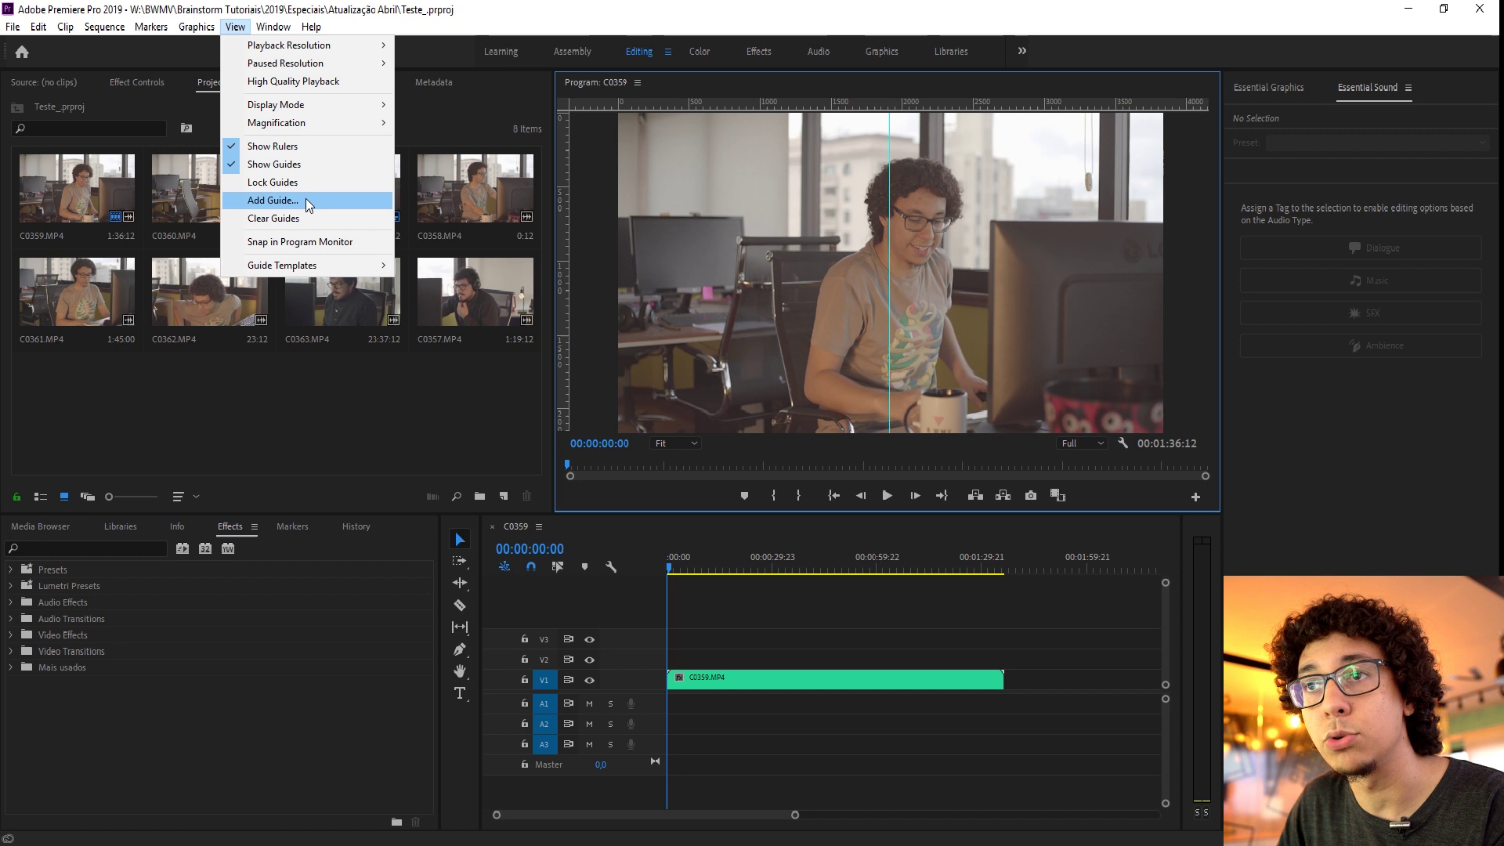
click(327, 207)
click(721, 457)
click(728, 476)
click(791, 502)
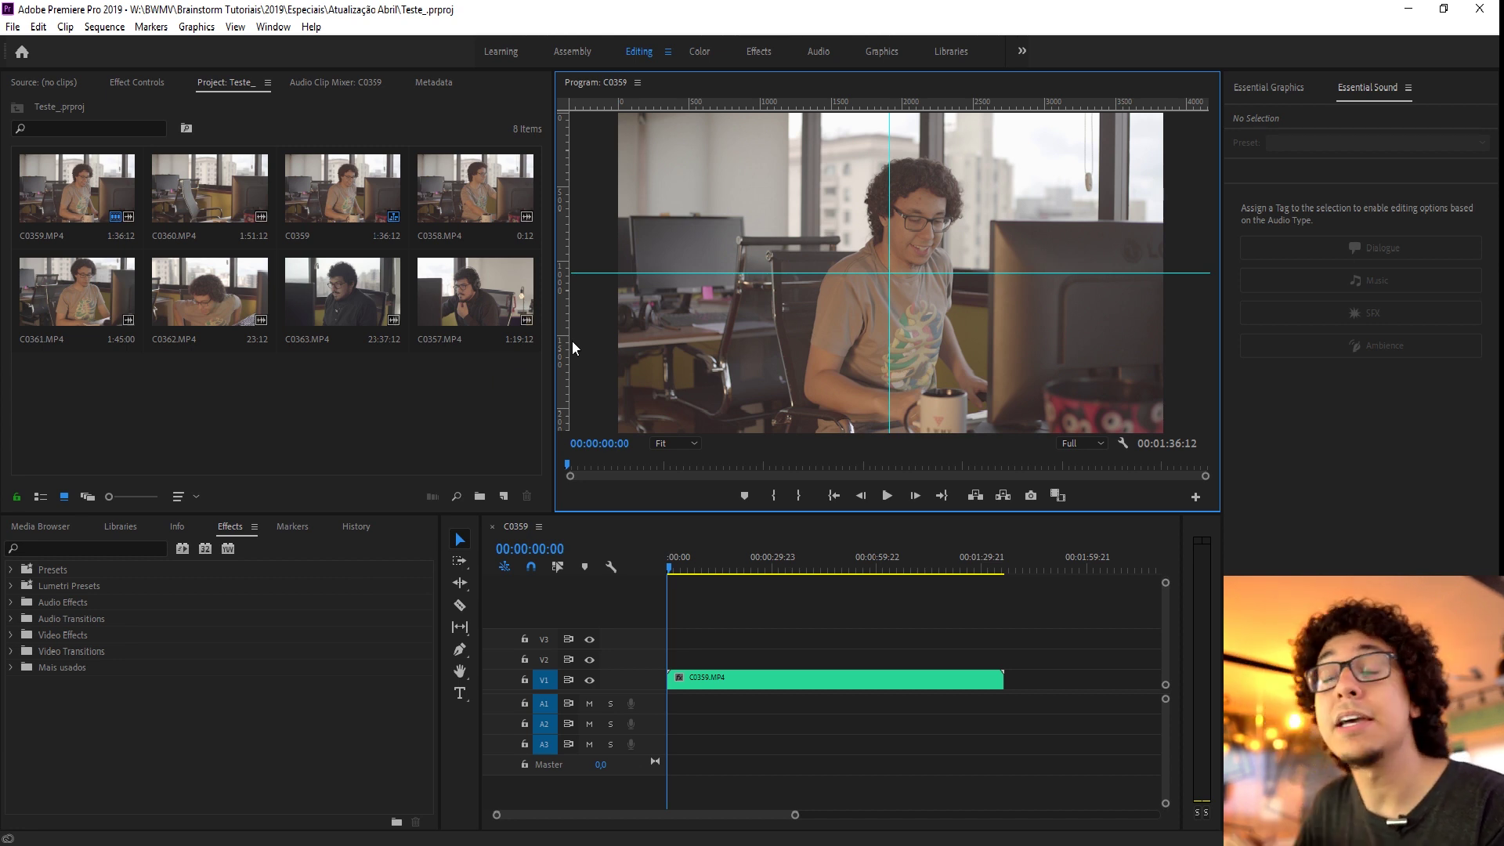
Add a horizontal guide 25 Percent from the Bottom, then show project items as a list.
click(273, 26)
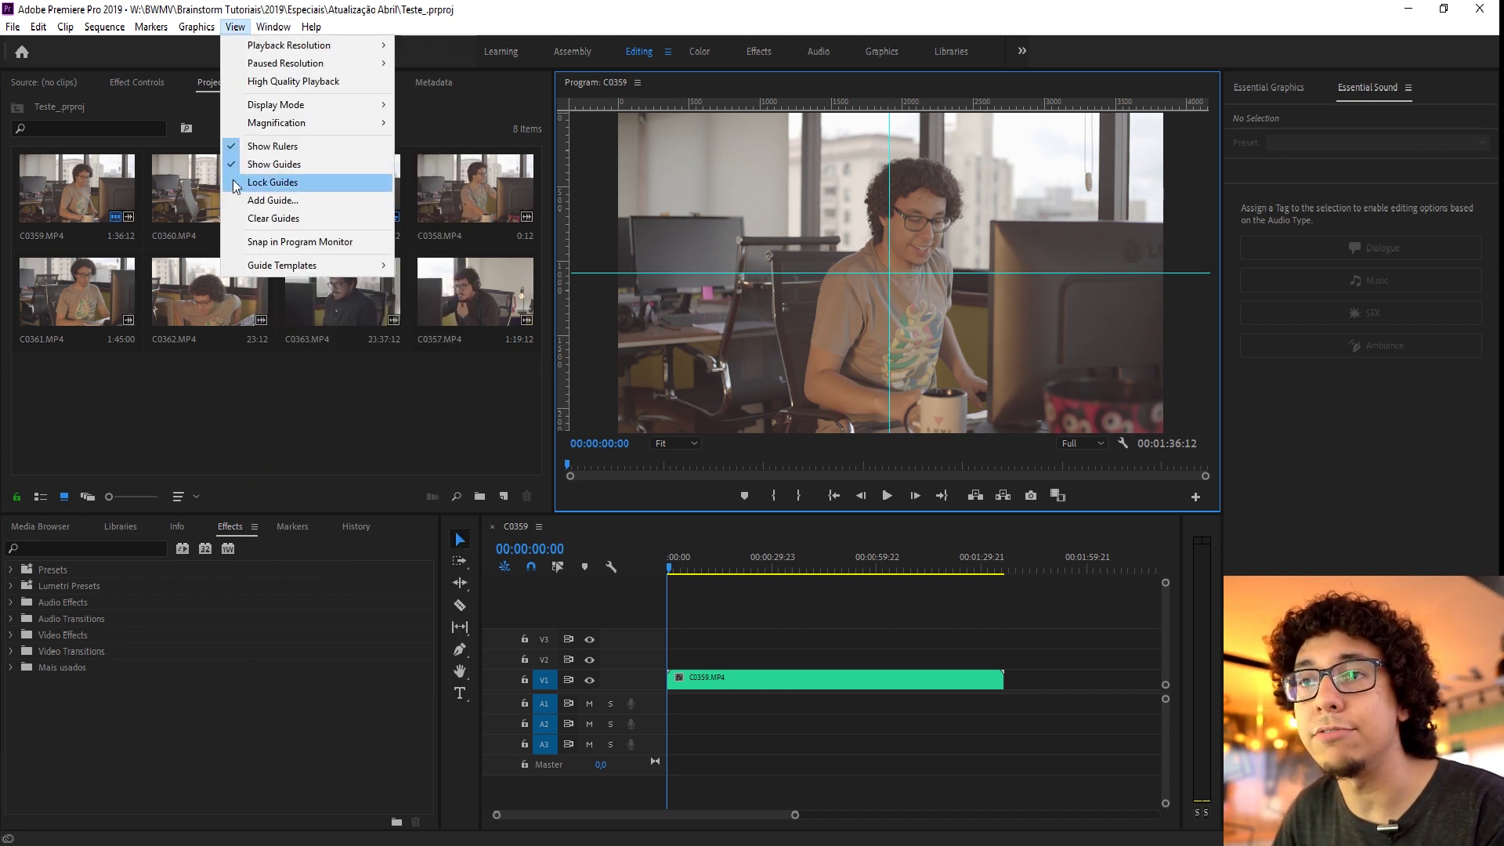
click(271, 202)
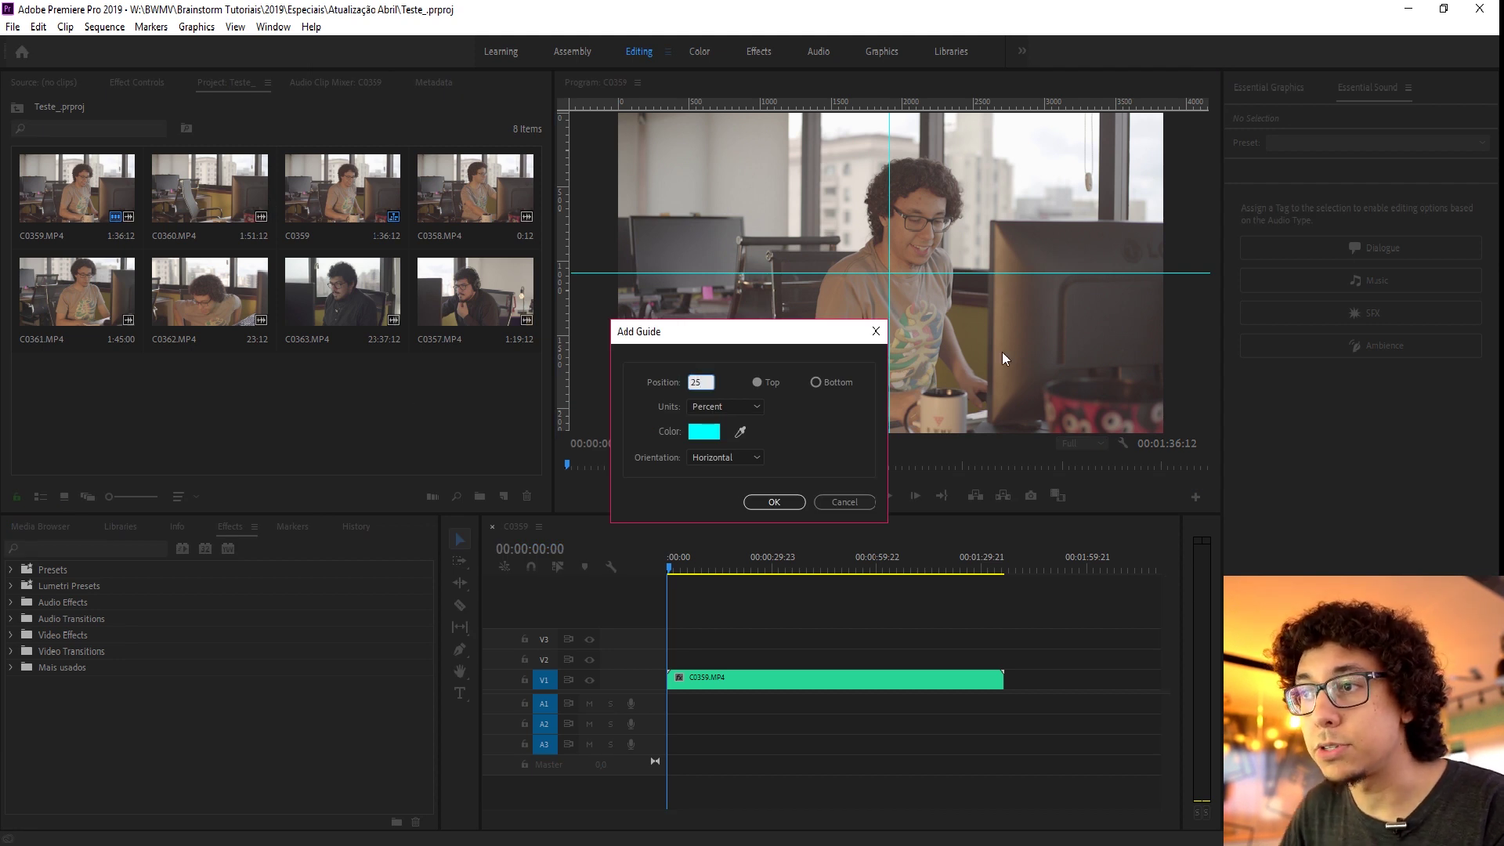
click(858, 382)
click(772, 502)
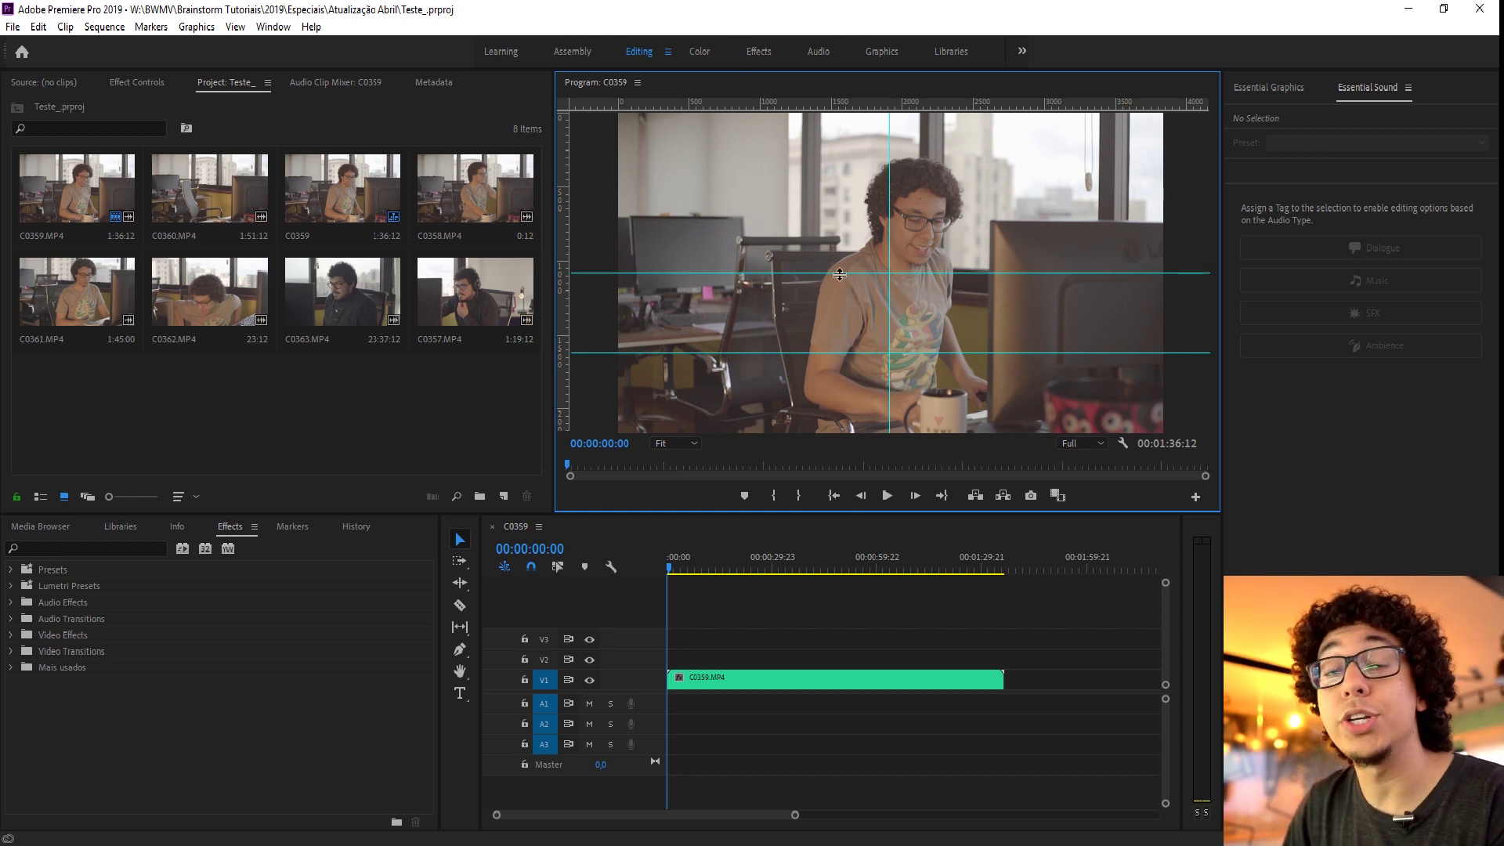
click(814, 634)
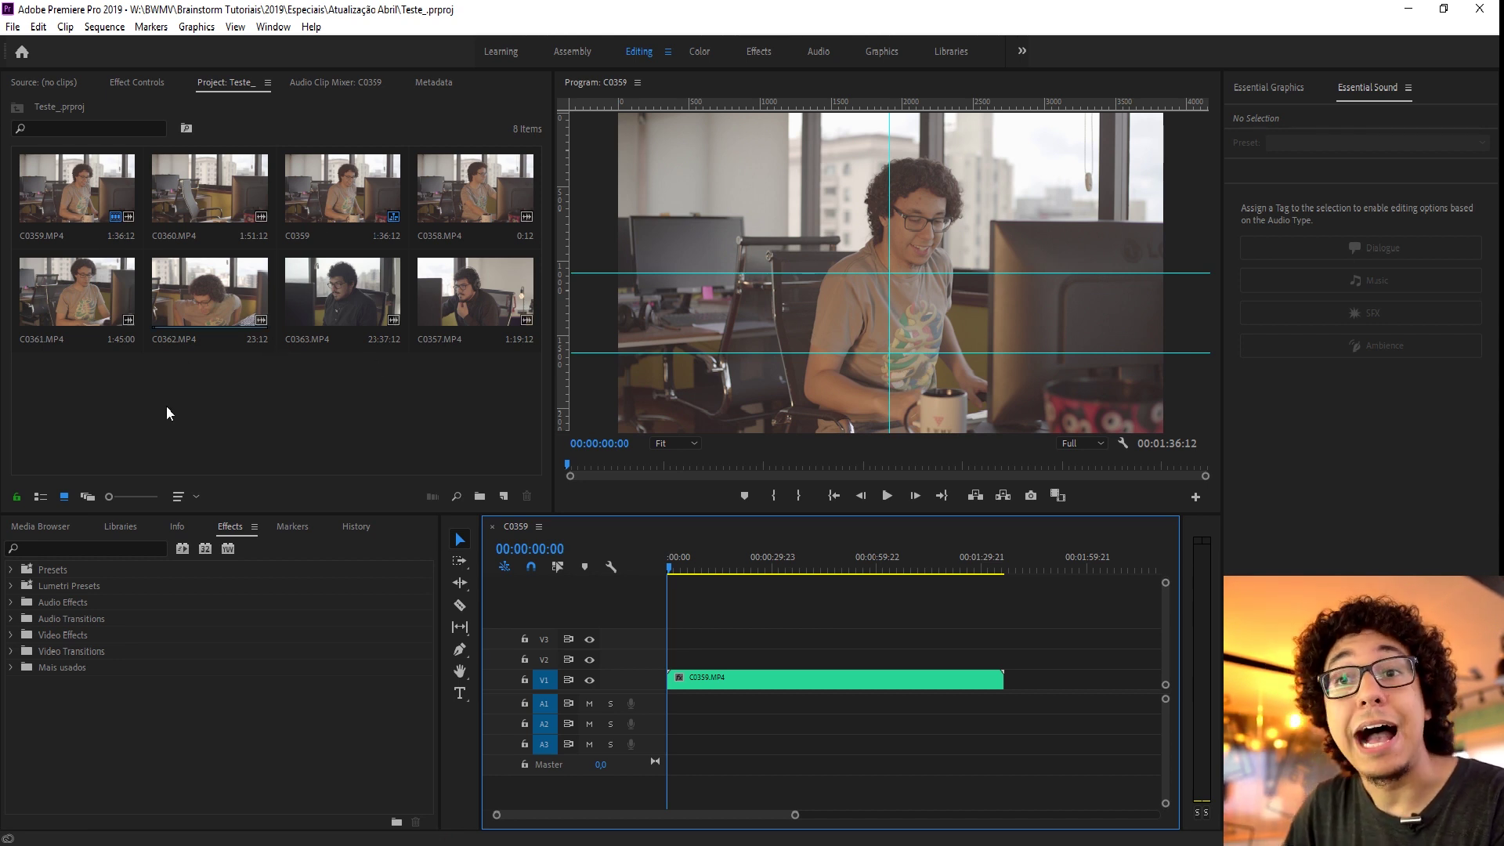
click(42, 497)
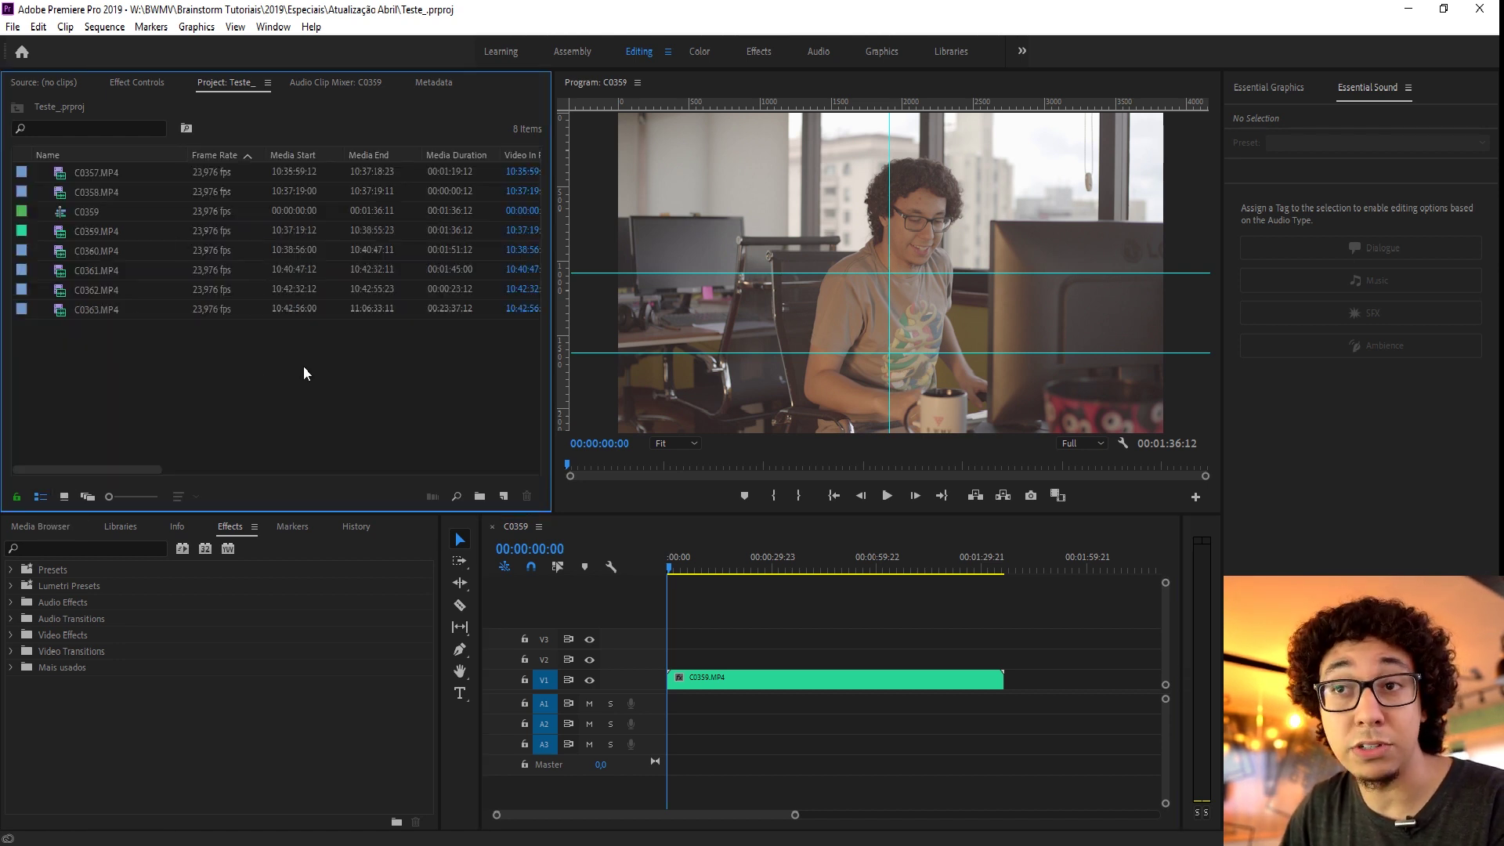
Switch the Project panel from list to Icon View, then to Freeform View.
click(65, 496)
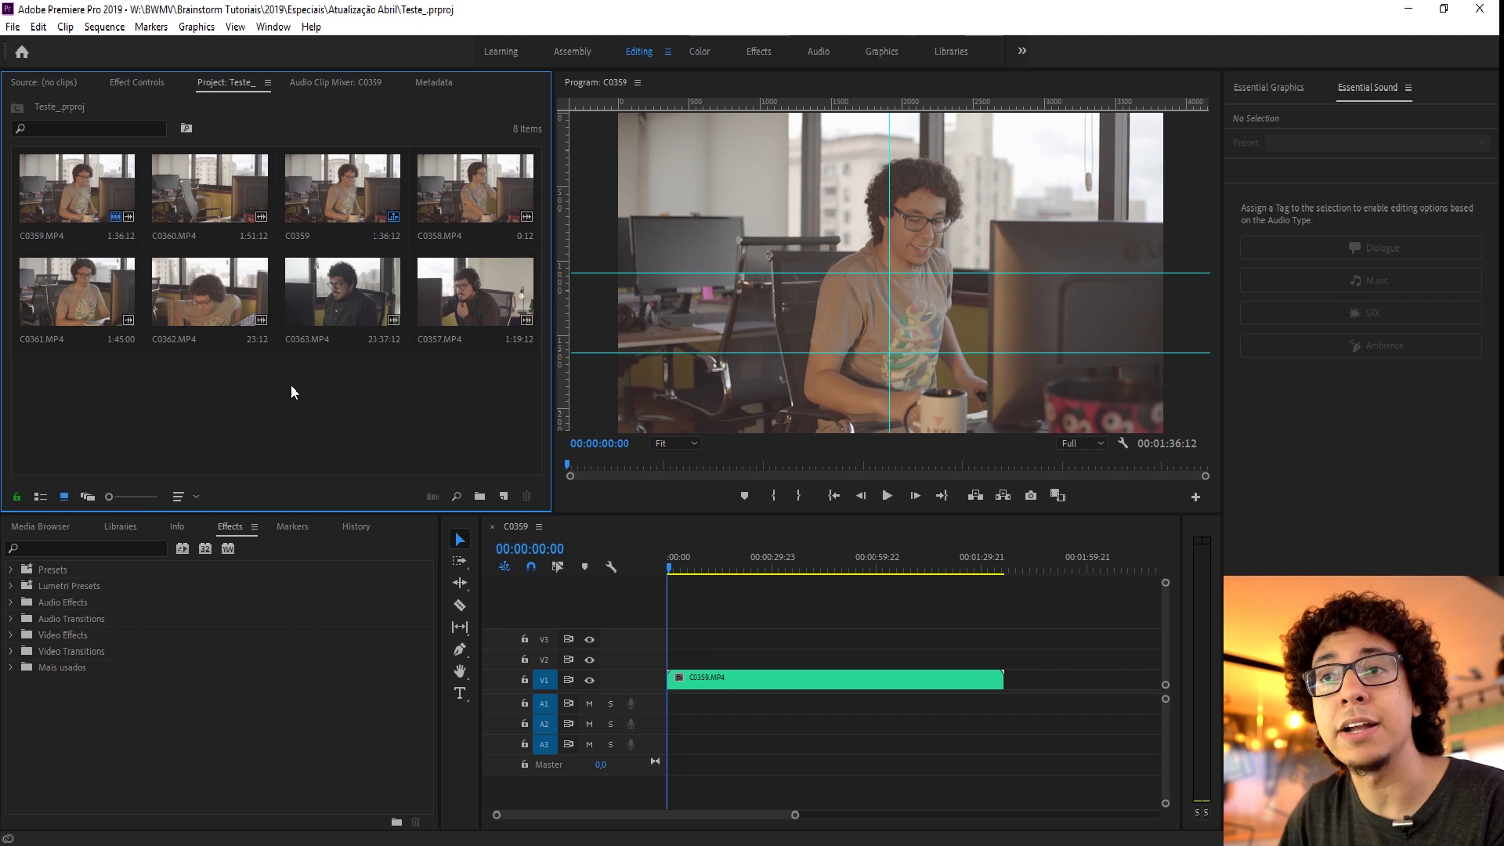
click(92, 499)
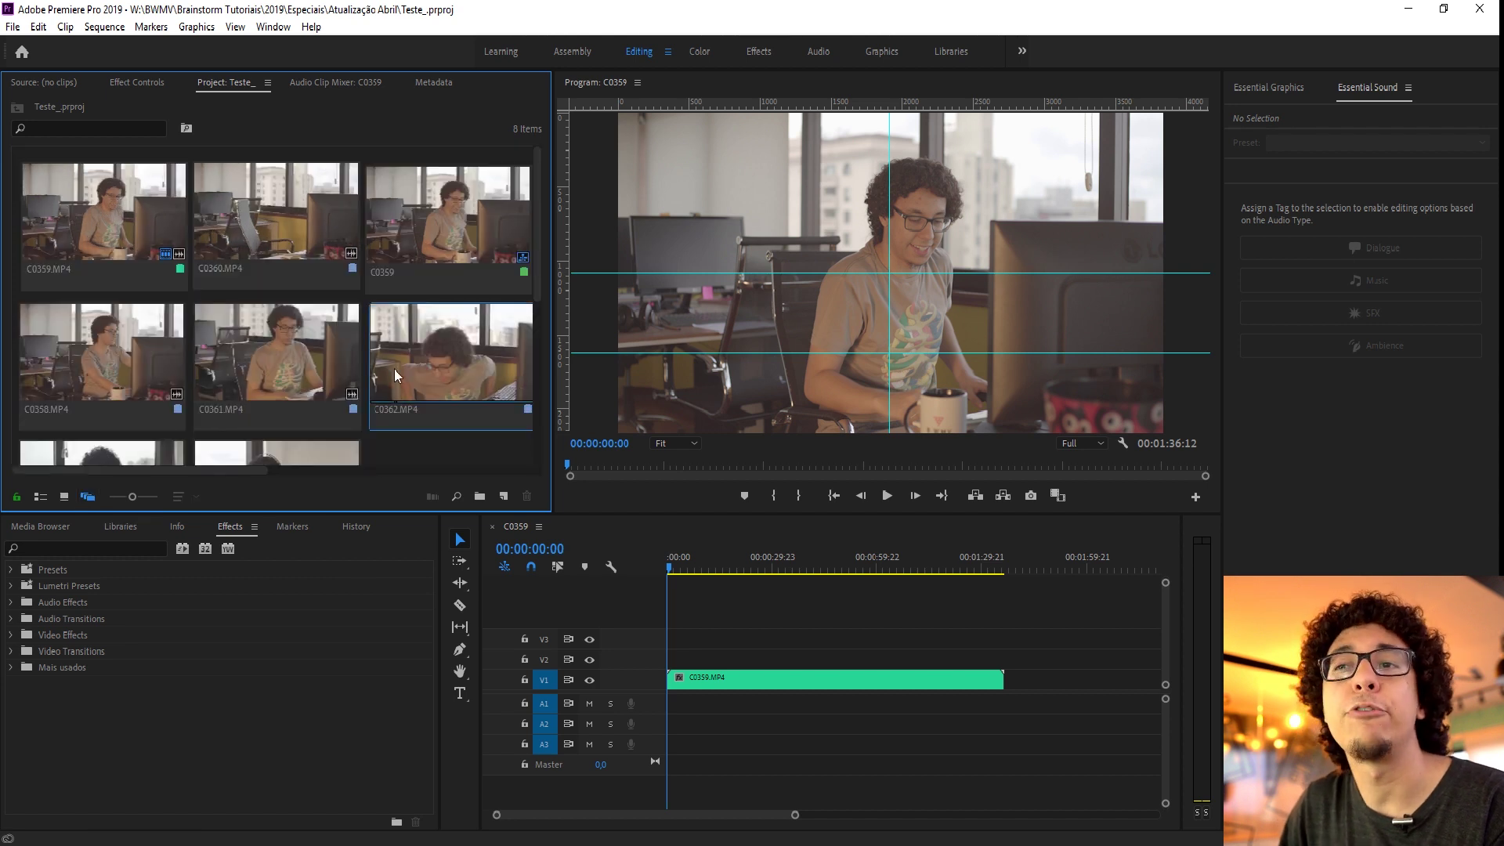
scroll(420, 374, down, 2)
scroll(421, 399, up, 2)
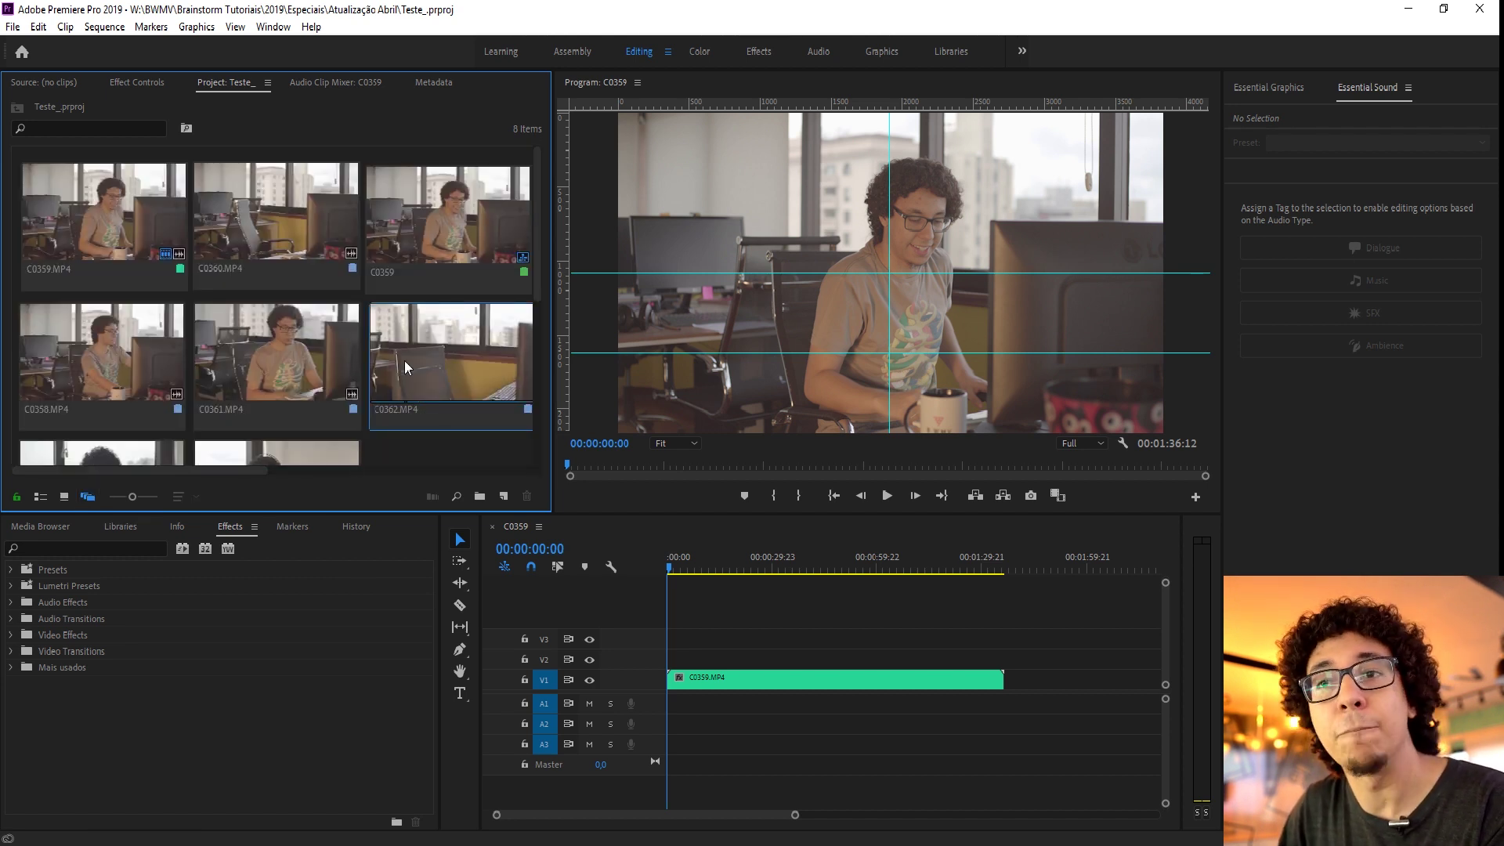
Drag thumbnails so C0362.MP4 sits top-left and the C0359 sequence sits beside C0361.MP4.
mouse_move(434, 376)
mouse_down()
mouse_move(454, 336)
mouse_move(50, 246)
mouse_up()
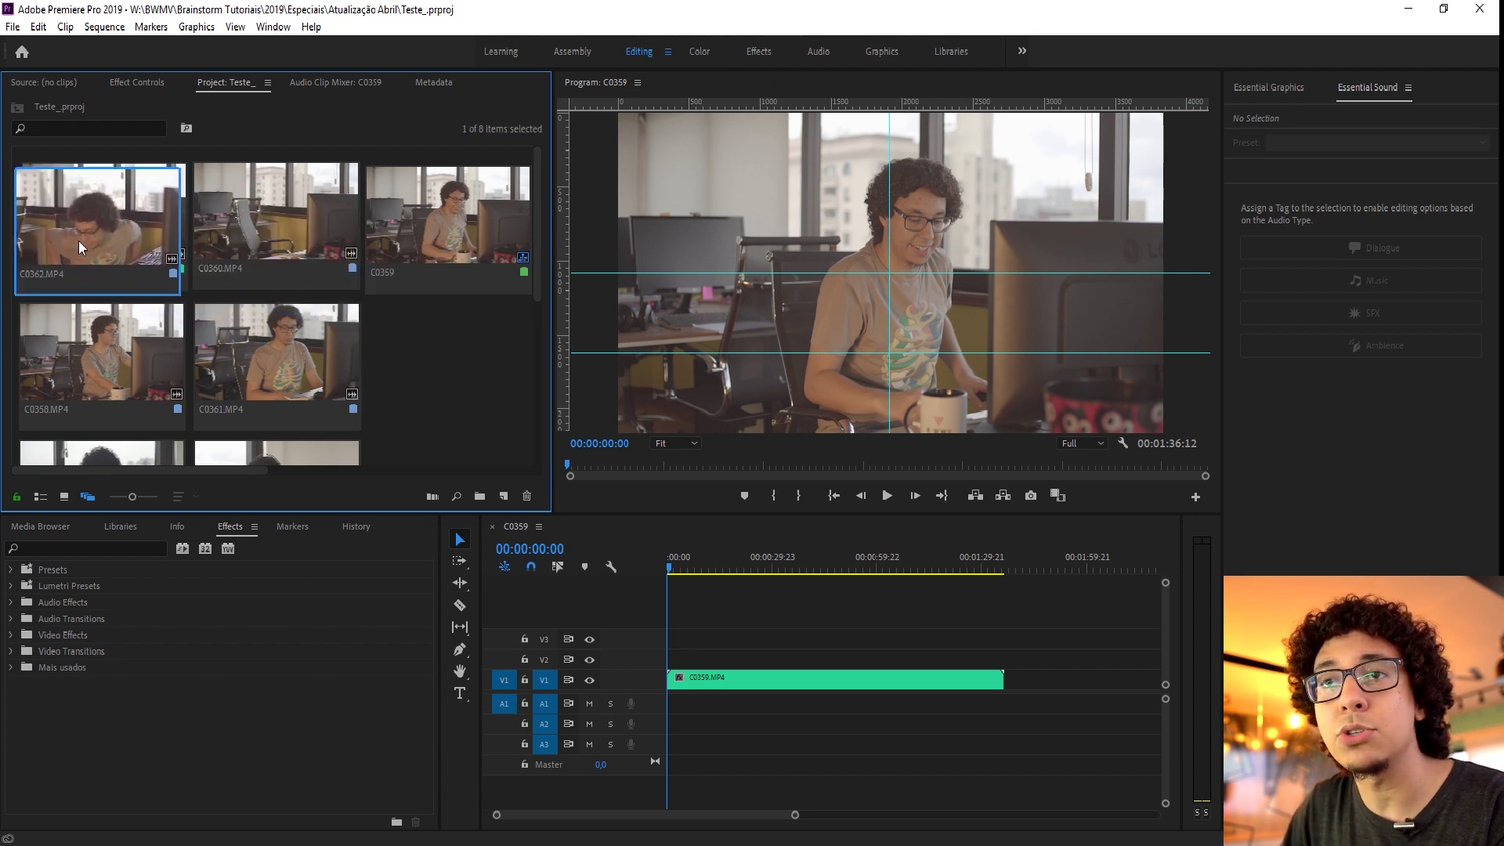
drag(119, 184, 270, 229)
drag(458, 200, 470, 359)
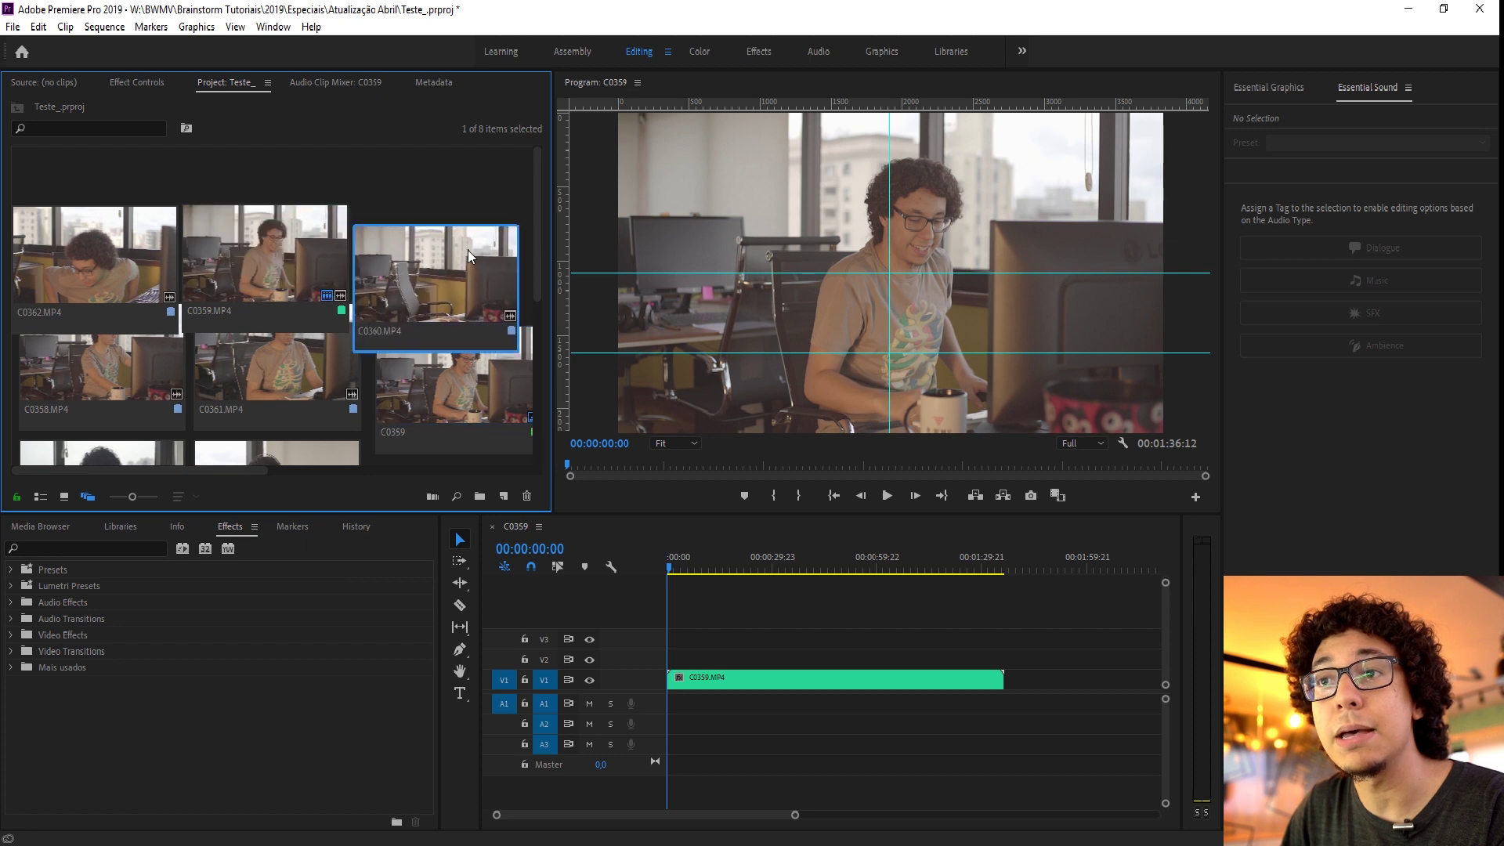
drag(332, 207, 472, 195)
drag(335, 238, 314, 200)
click(115, 205)
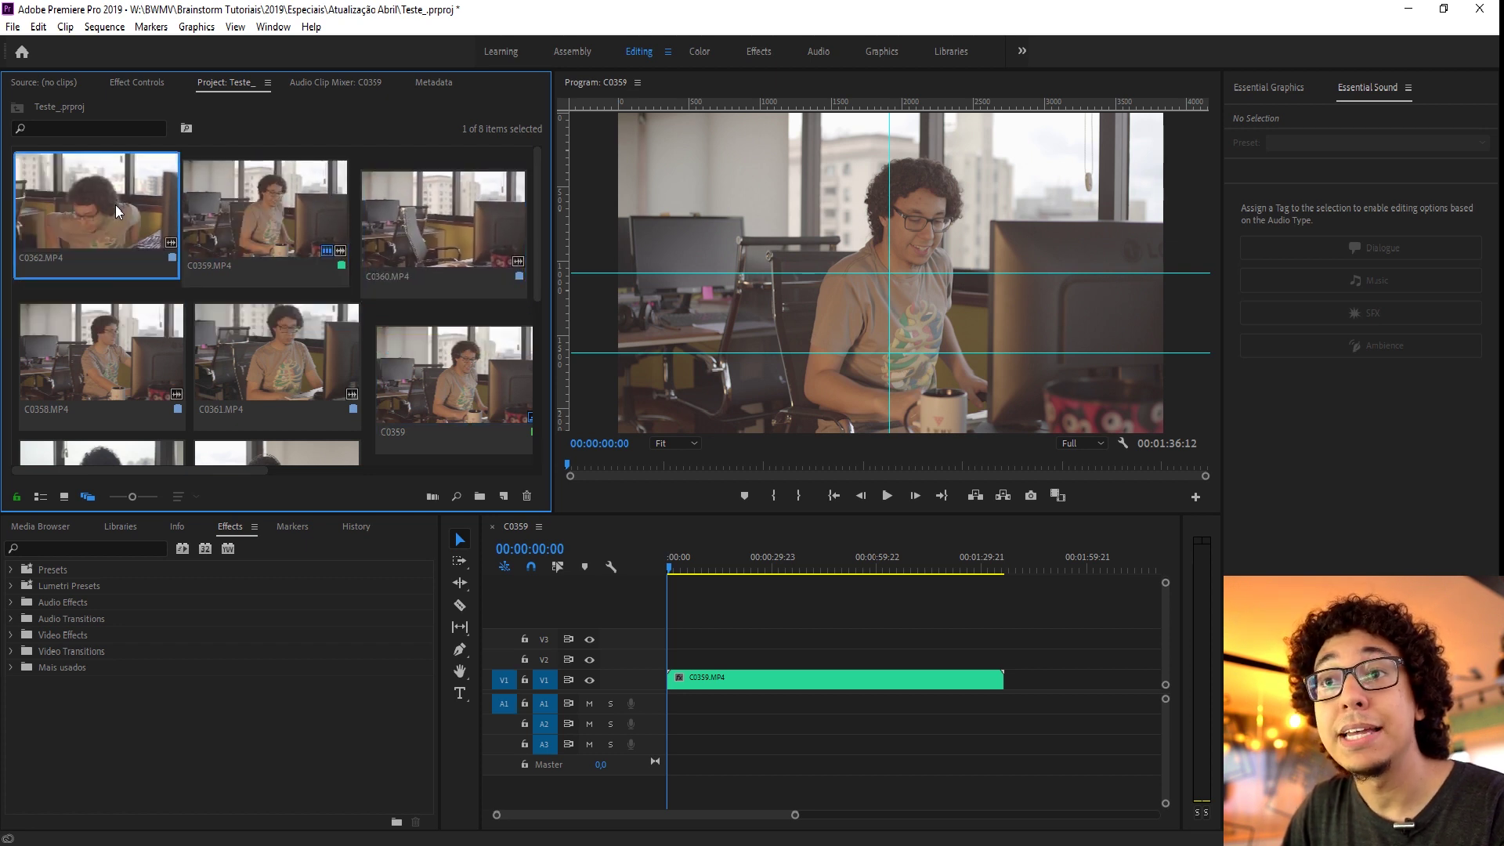
drag(426, 406, 426, 375)
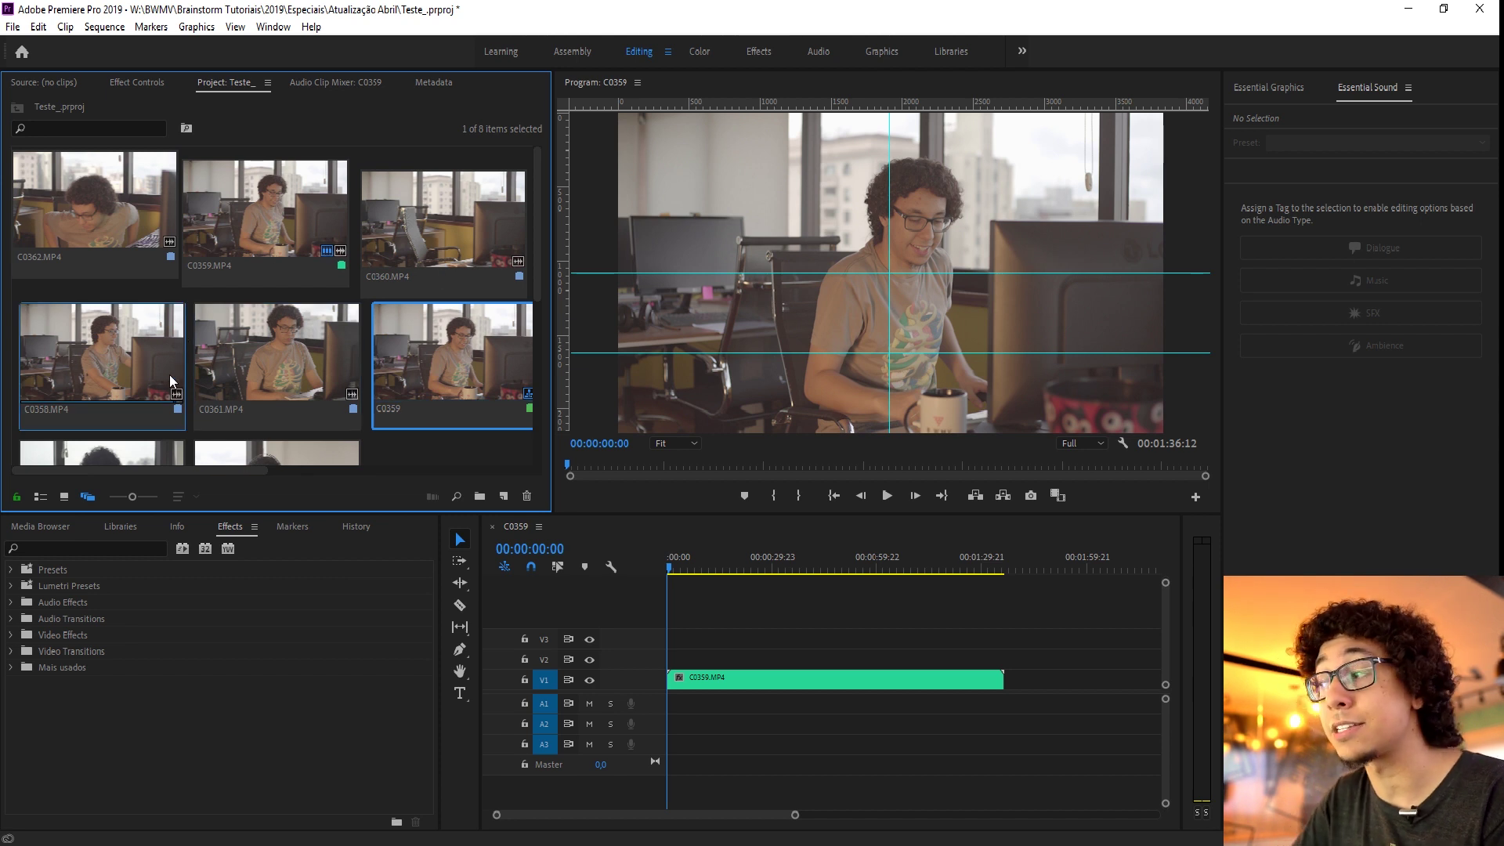
click(64, 496)
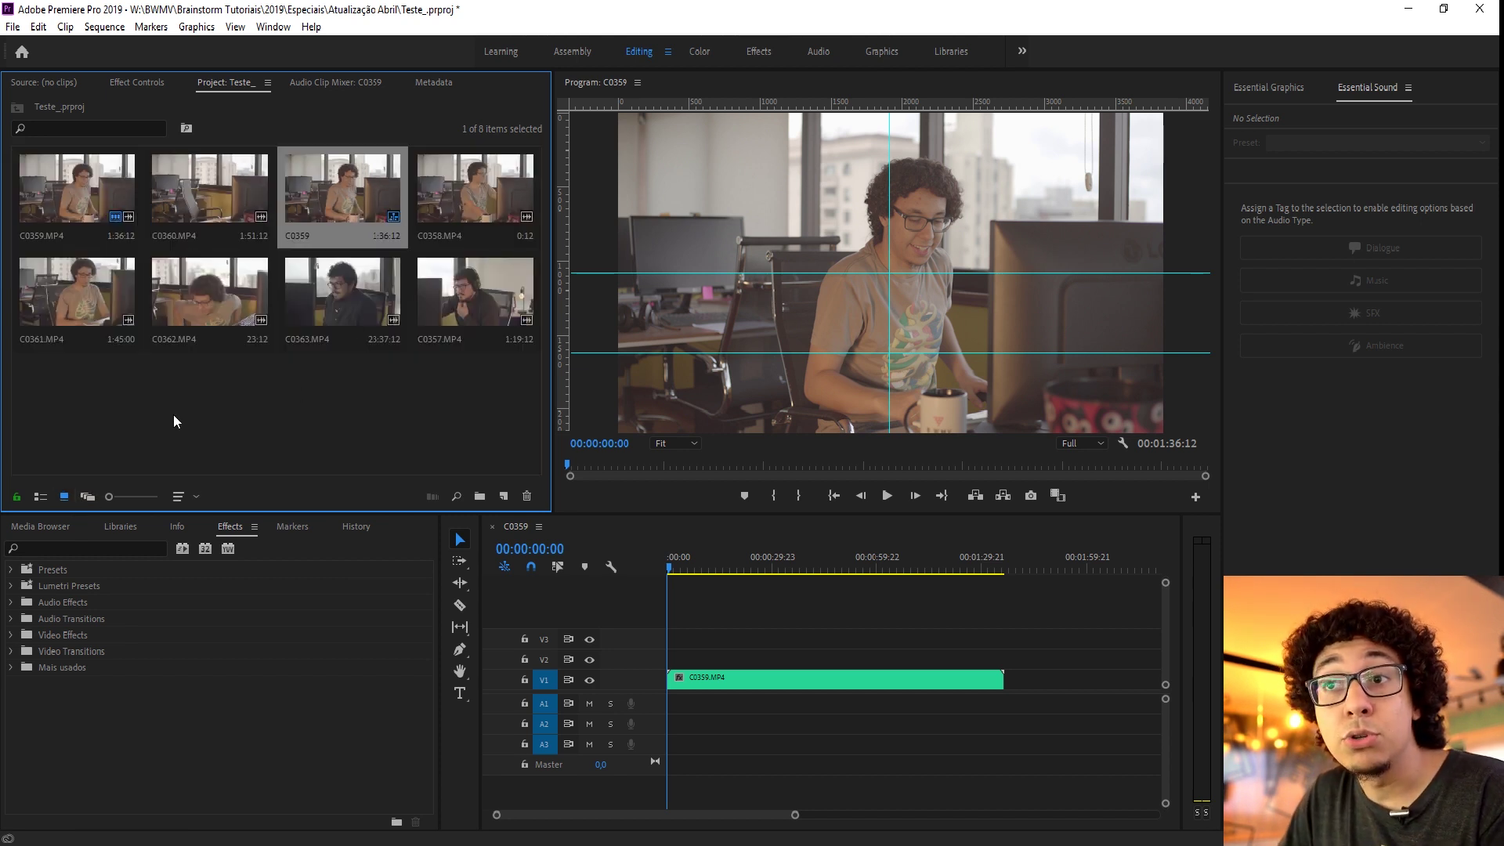
click(88, 497)
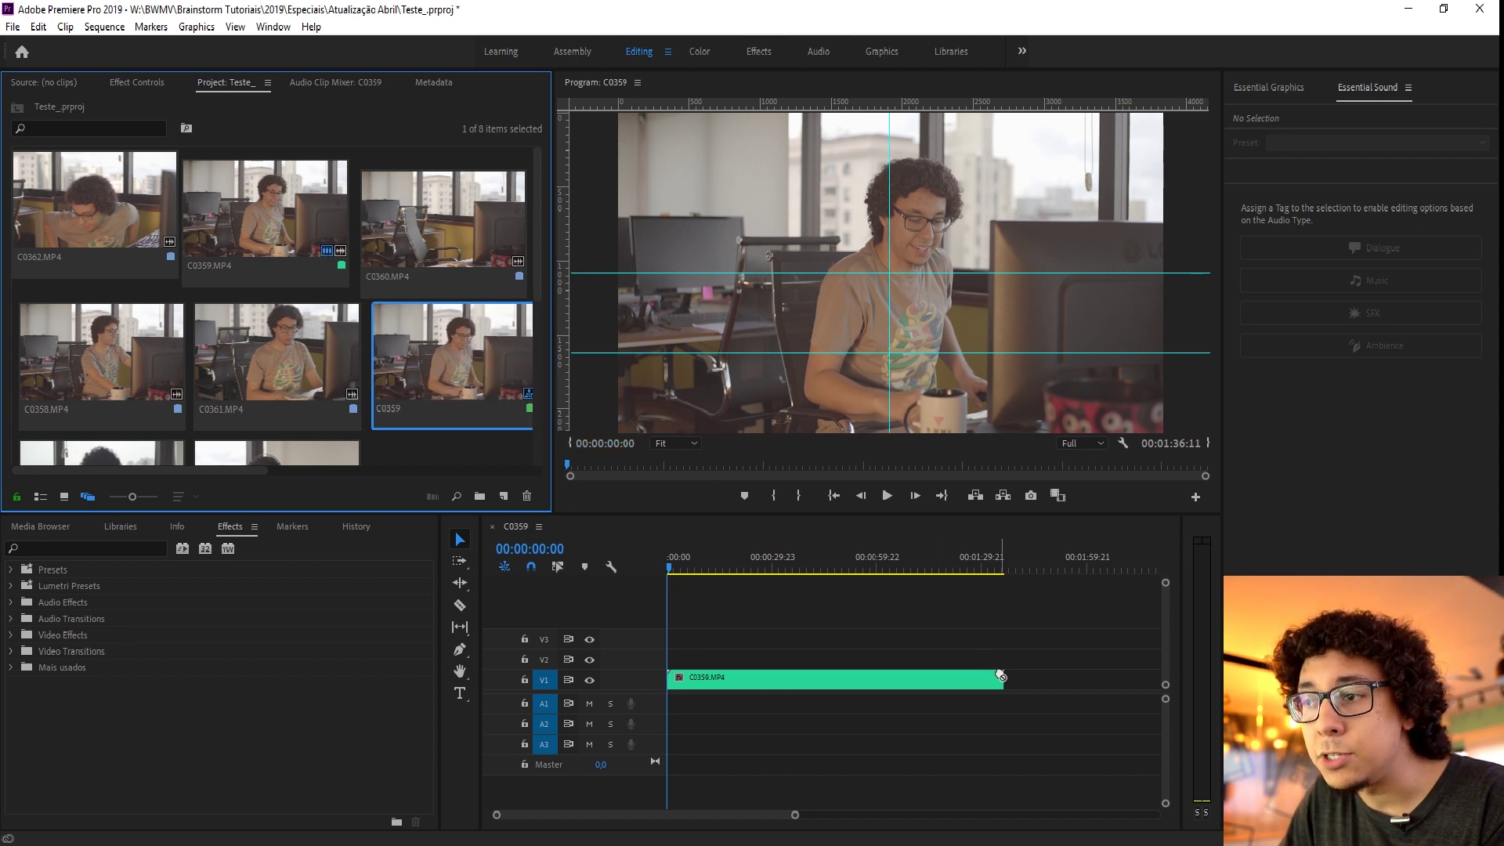
Place C0361.MP4 at the sequence start and delete its video, keeping the A2 audio.
drag(277, 353, 789, 622)
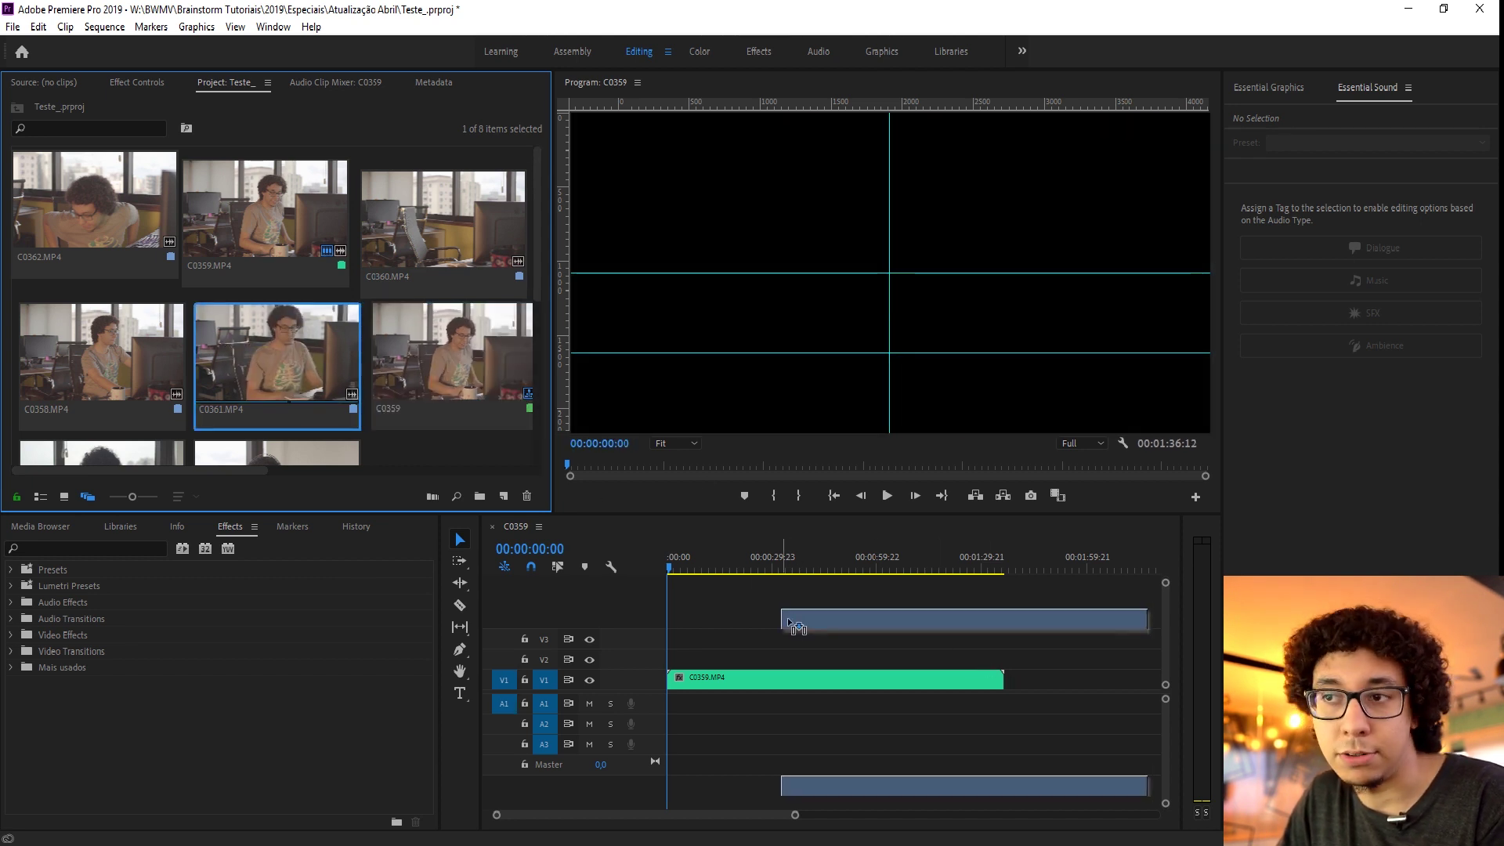
drag(789, 623, 675, 669)
click(777, 661)
key(Delete)
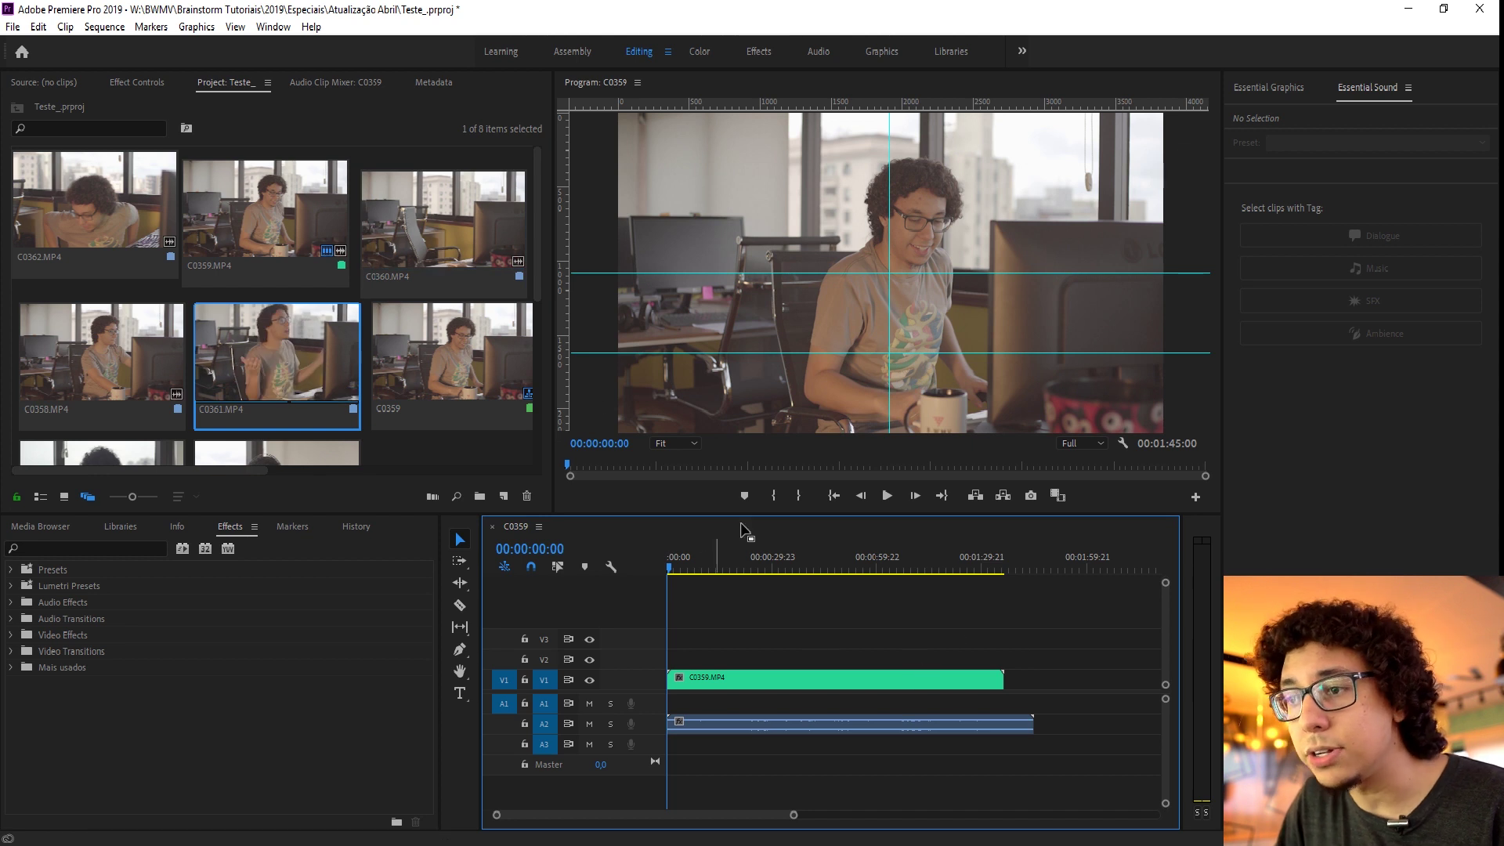
Add C0359.MP4 after the first clip and delete its video, keeping the A1 audio.
mouse_move(257, 242)
mouse_down()
mouse_move(378, 262)
mouse_move(1033, 659)
mouse_up()
alt+click(1038, 678)
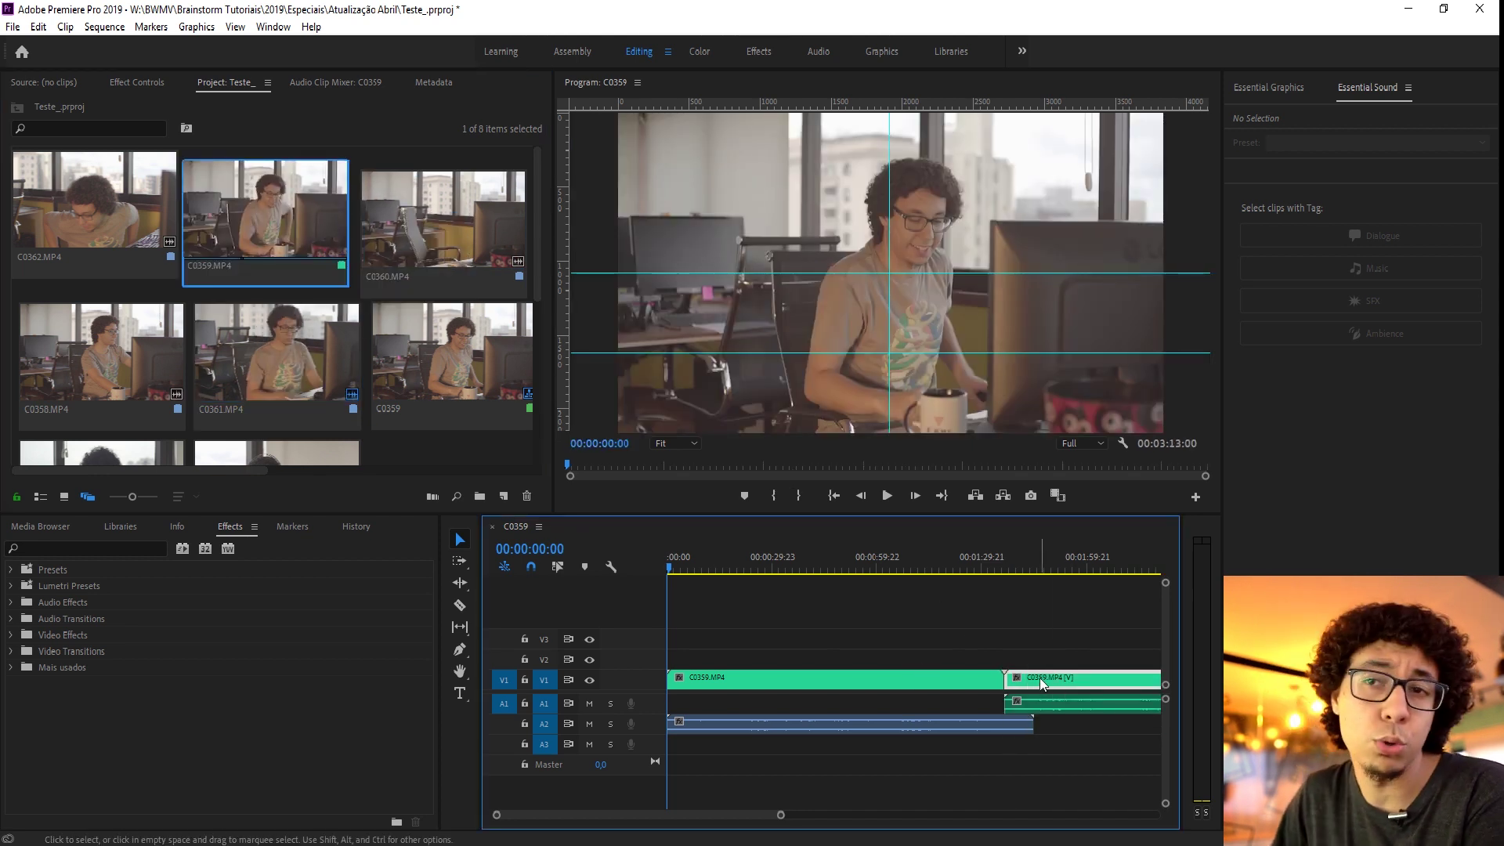
key(Delete)
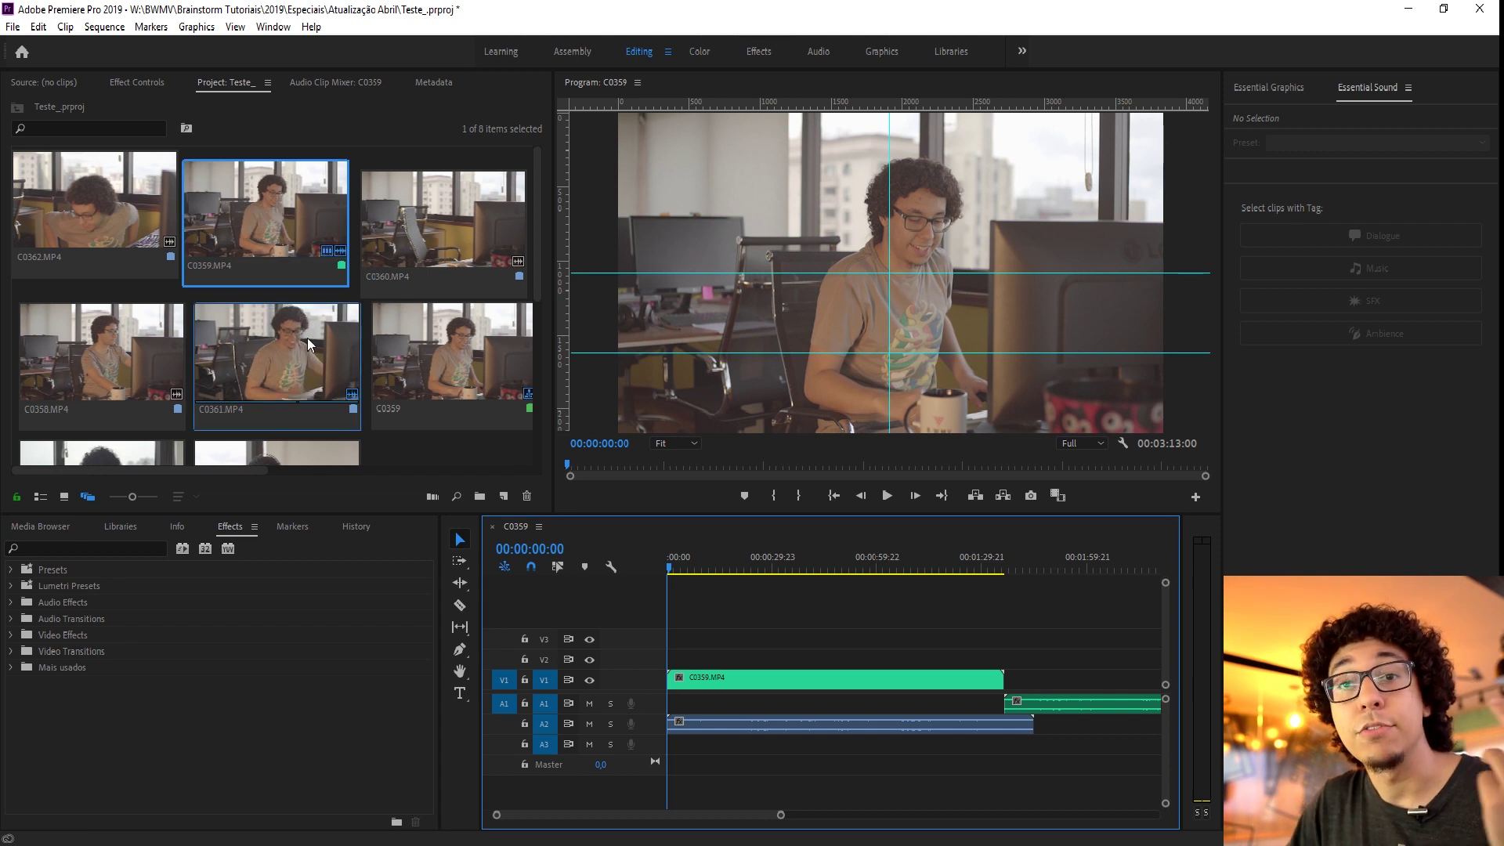
scroll(358, 407, down, 5)
scroll(436, 377, up, 3)
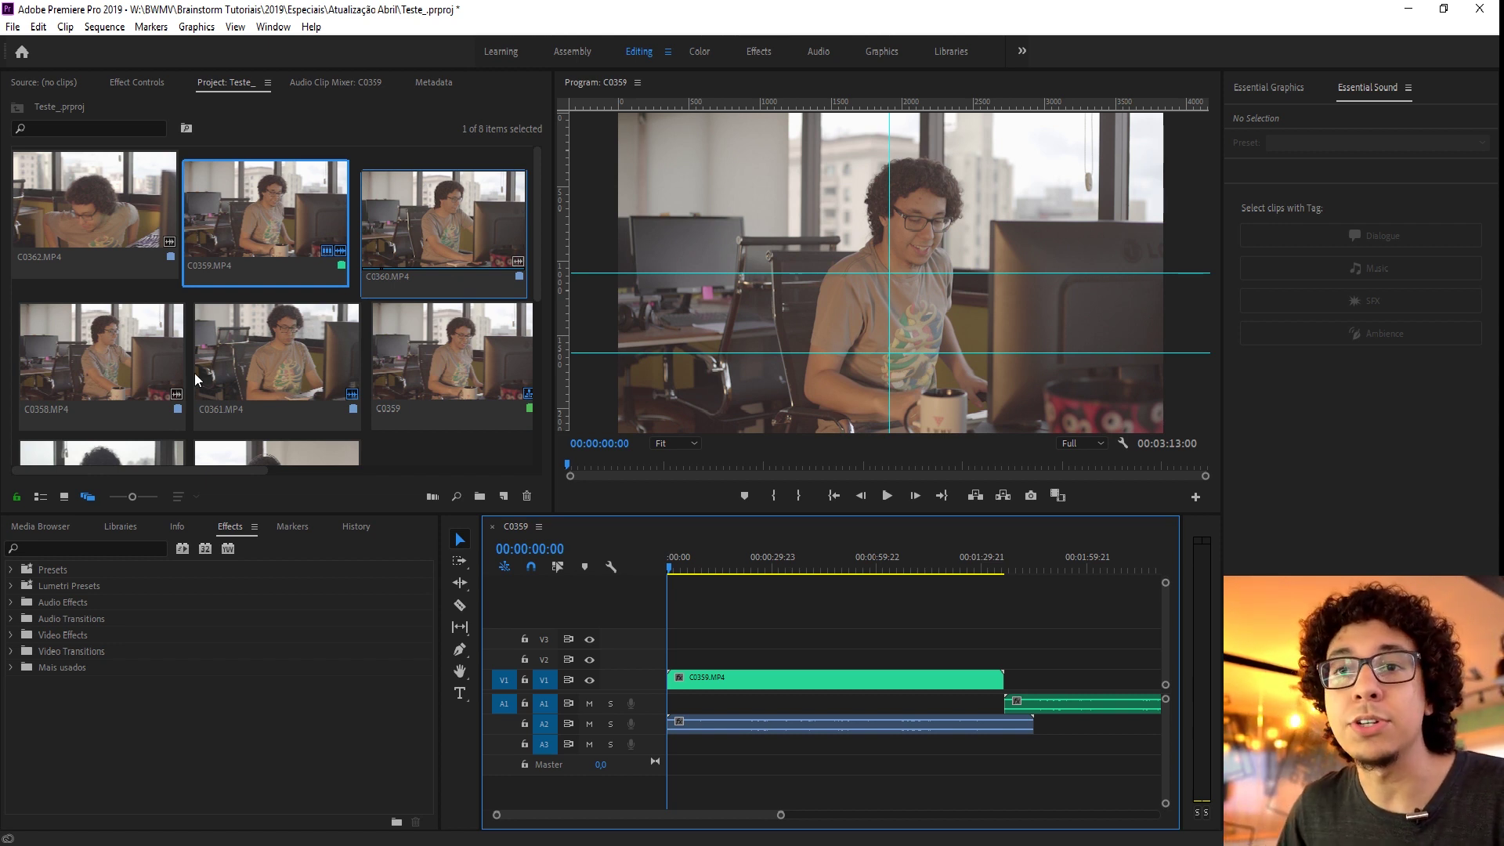
click(124, 496)
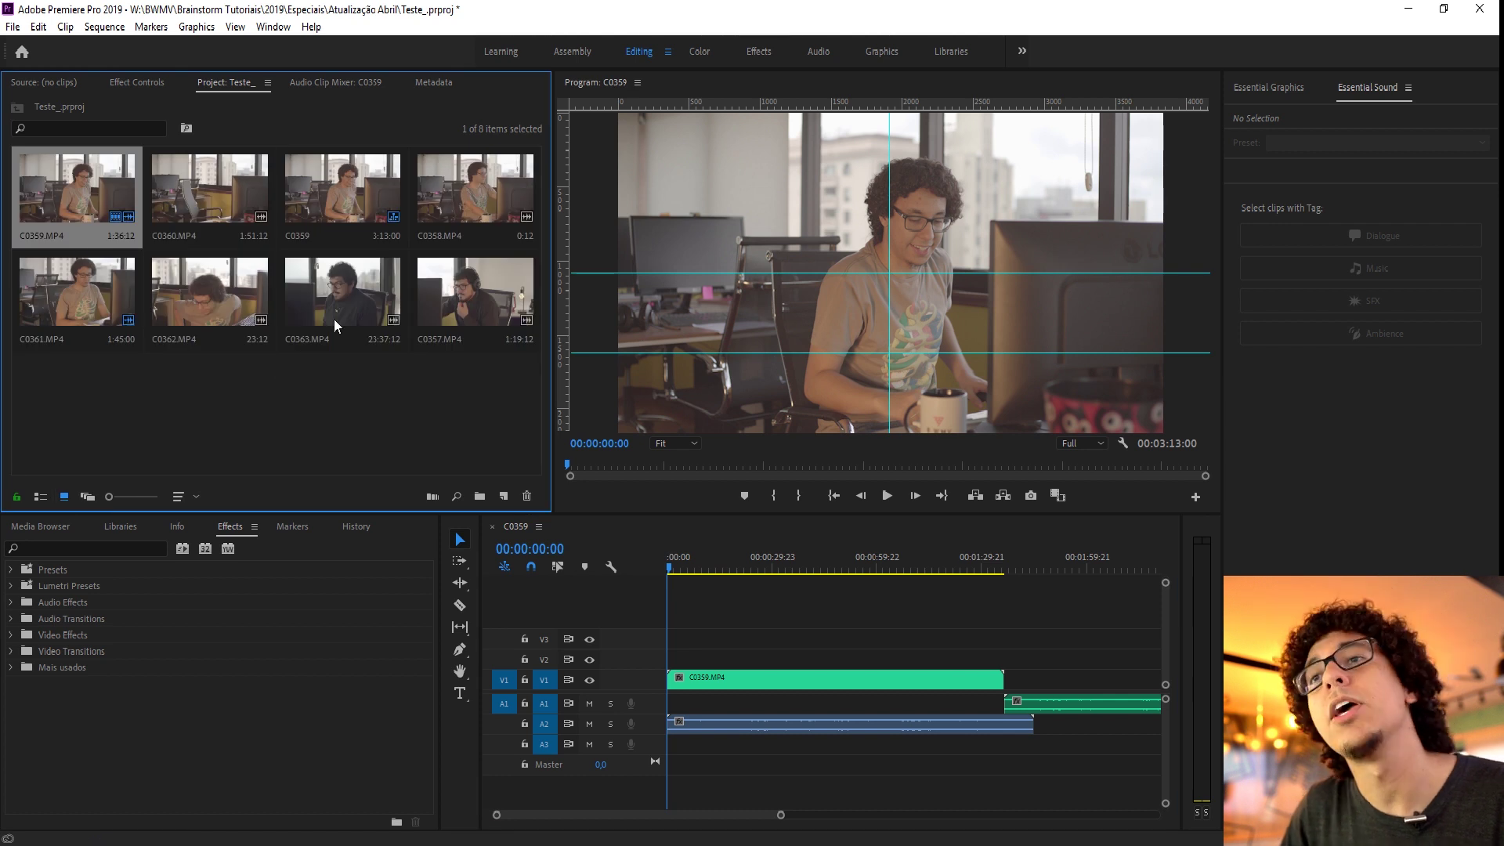
In Freeform View, move C0363, the C0359 sequence, C0358, C0362, C0361 and C0360 around.
drag(331, 335, 148, 196)
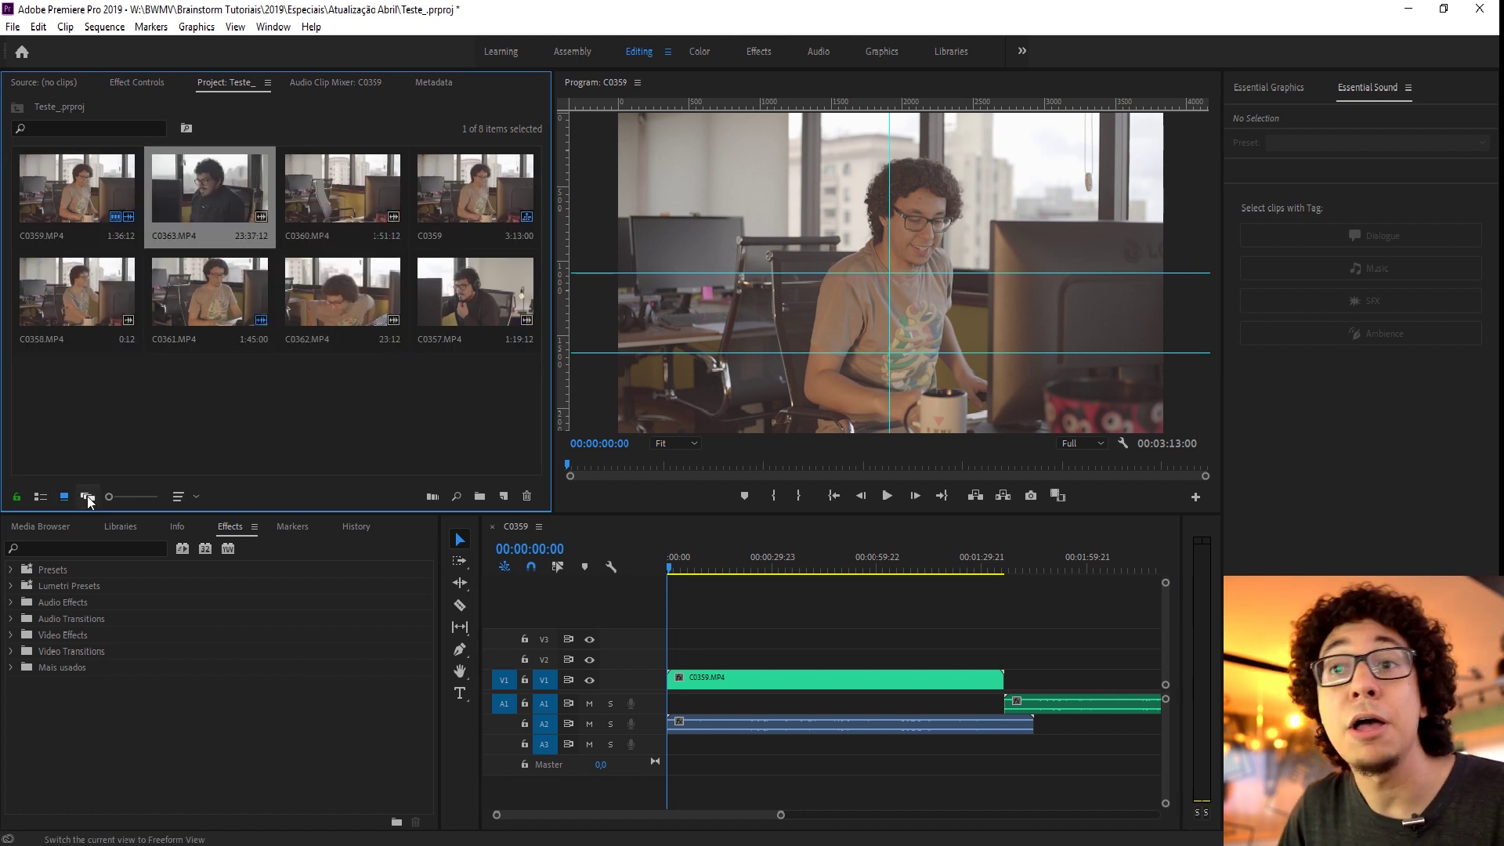
click(87, 497)
mouse_move(405, 355)
mouse_down()
mouse_move(200, 264)
mouse_move(157, 265)
mouse_move(213, 383)
mouse_up()
click(213, 382)
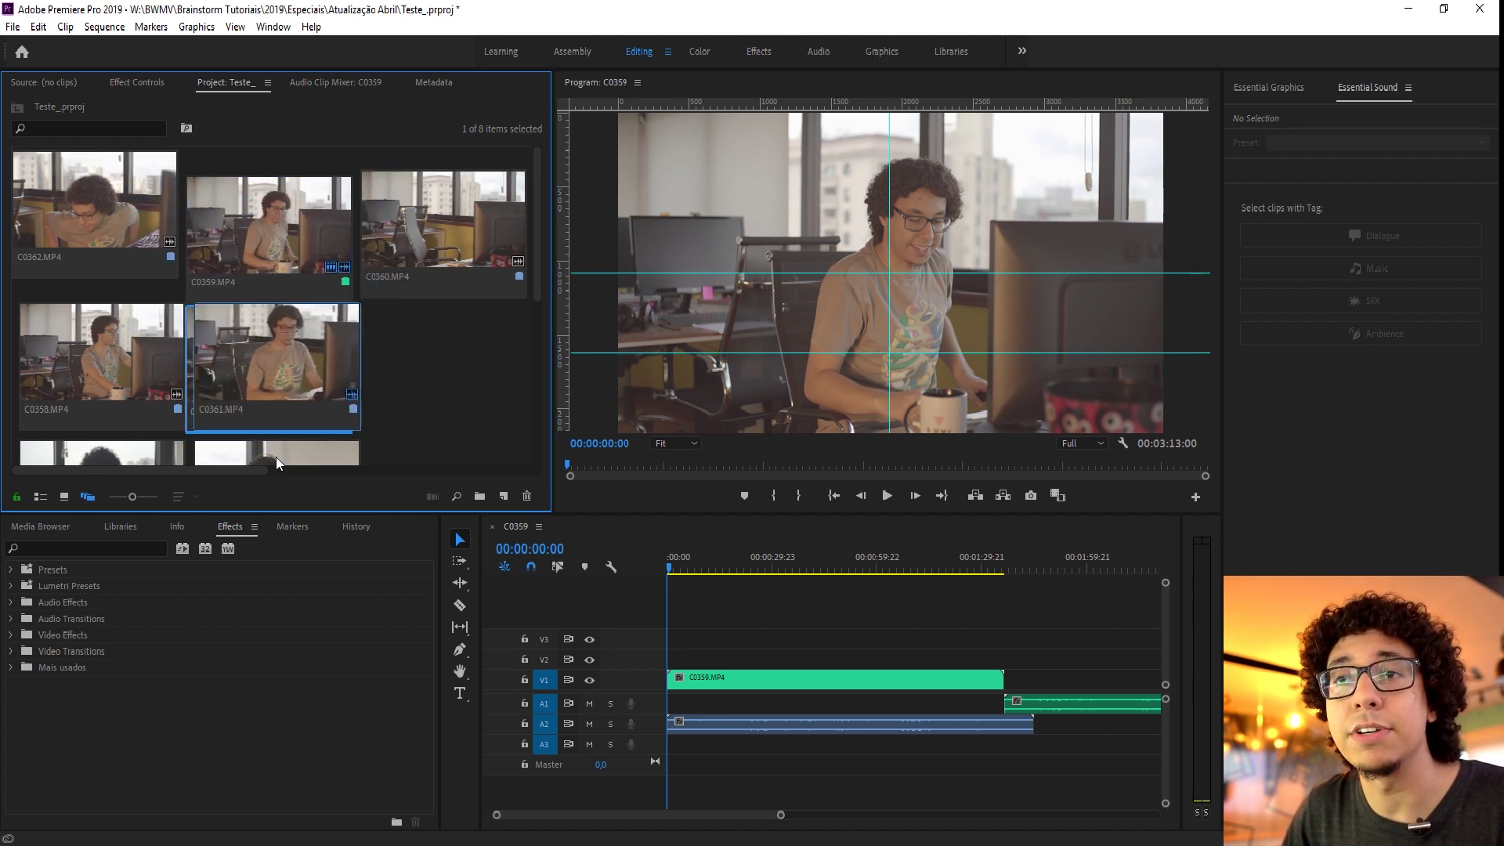
drag(138, 378, 493, 392)
mouse_move(77, 210)
mouse_down()
mouse_move(114, 266)
mouse_move(115, 302)
mouse_up()
mouse_move(301, 313)
mouse_down()
mouse_move(340, 364)
mouse_move(502, 456)
mouse_up()
mouse_move(180, 313)
mouse_down()
mouse_move(243, 328)
mouse_move(226, 317)
mouse_up()
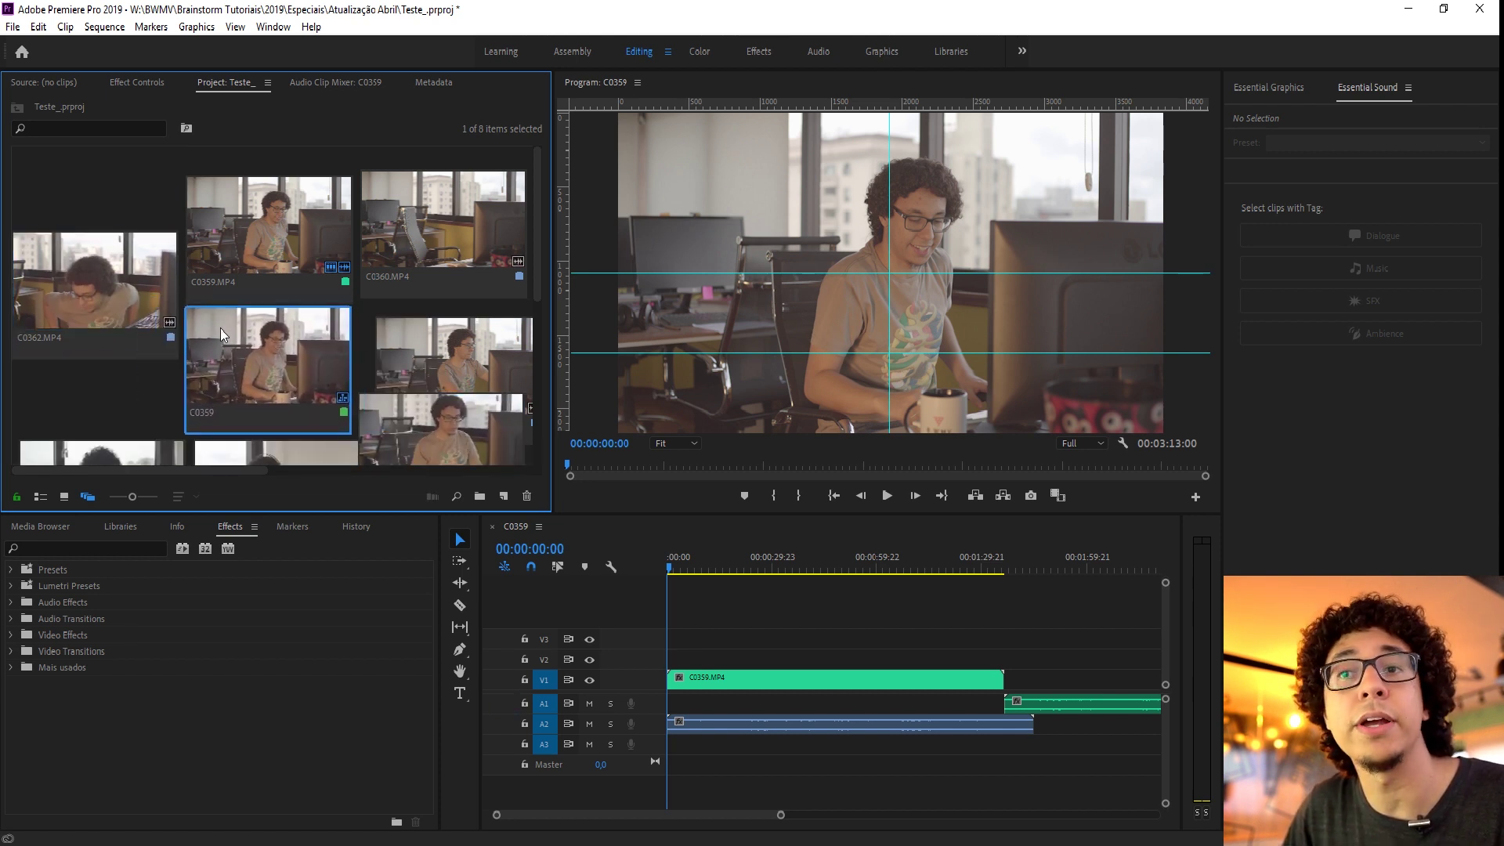
drag(434, 271, 434, 239)
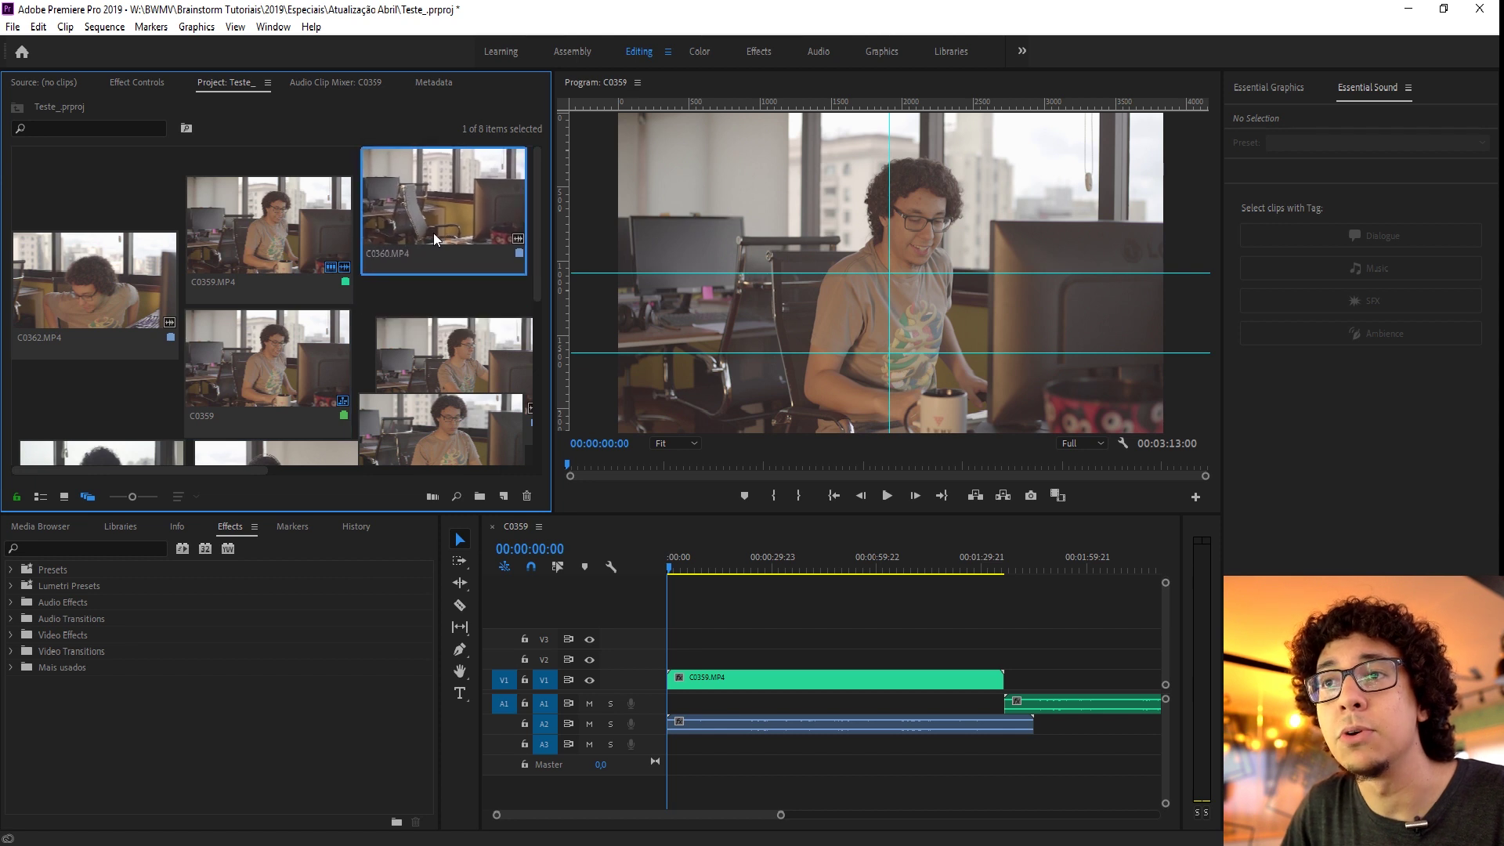
Finish clustering the eight items and shrink the thumbnails with the size slider.
drag(421, 313, 416, 294)
scroll(416, 294, down, 2)
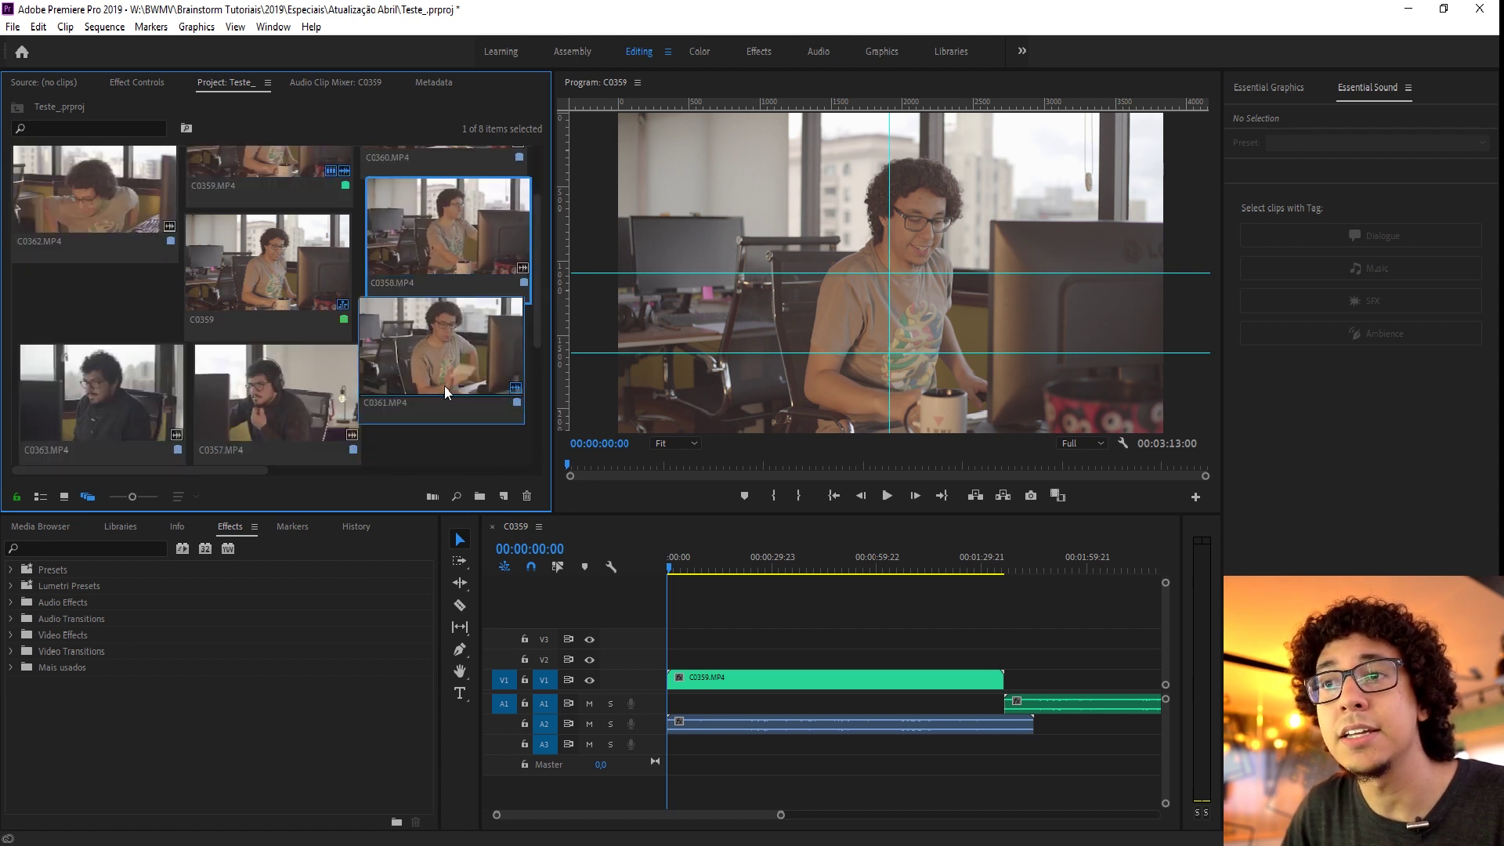
drag(422, 351, 432, 365)
mouse_move(186, 470)
mouse_down()
mouse_move(248, 473)
mouse_move(137, 473)
mouse_move(477, 252)
mouse_up()
mouse_move(169, 469)
mouse_down()
mouse_move(342, 467)
mouse_move(125, 471)
mouse_up()
drag(88, 424, 508, 401)
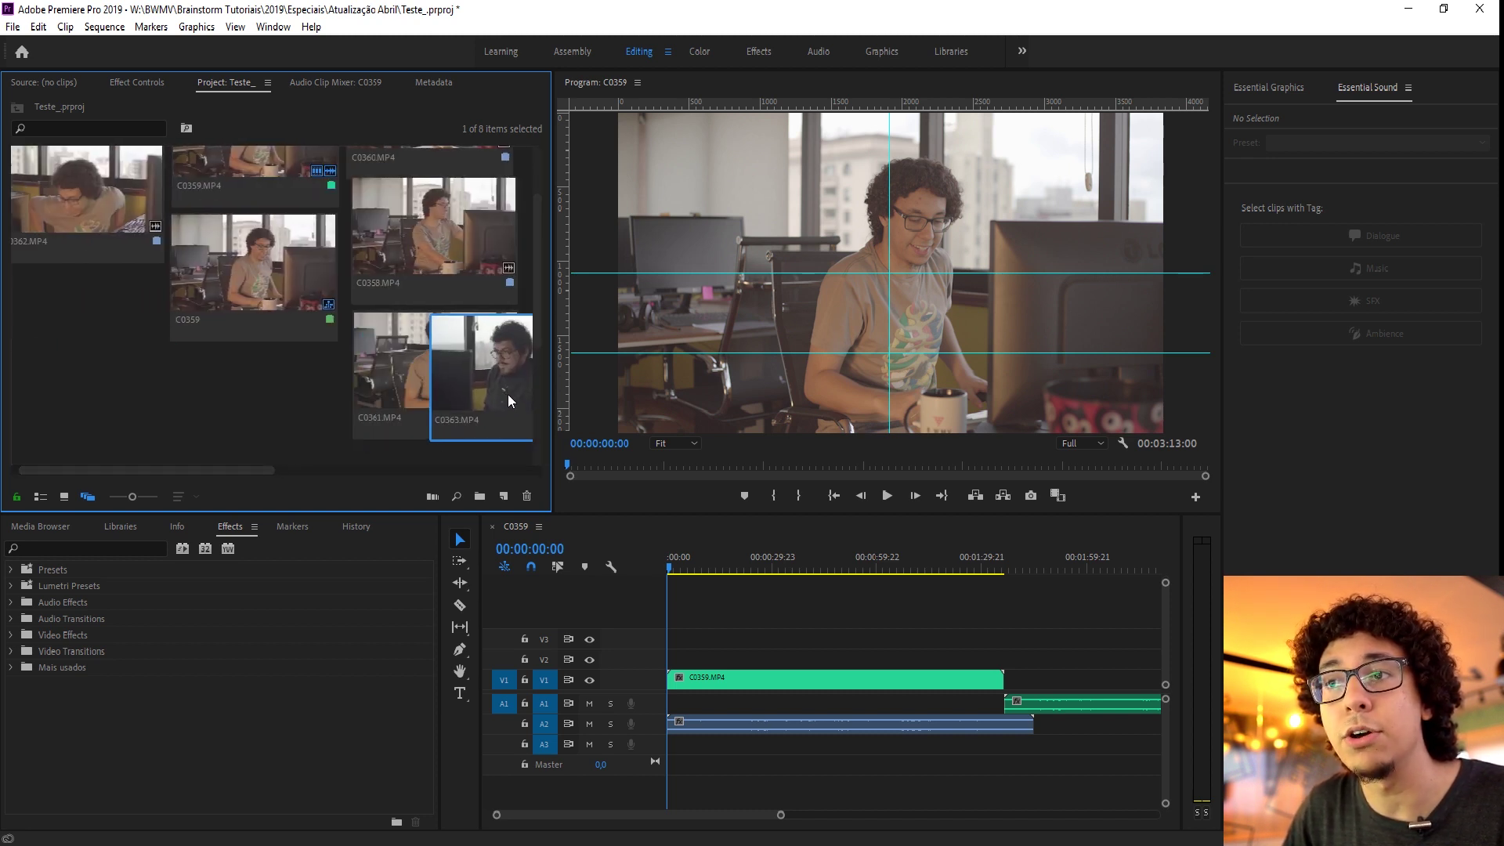
drag(269, 472, 429, 470)
drag(163, 379, 449, 238)
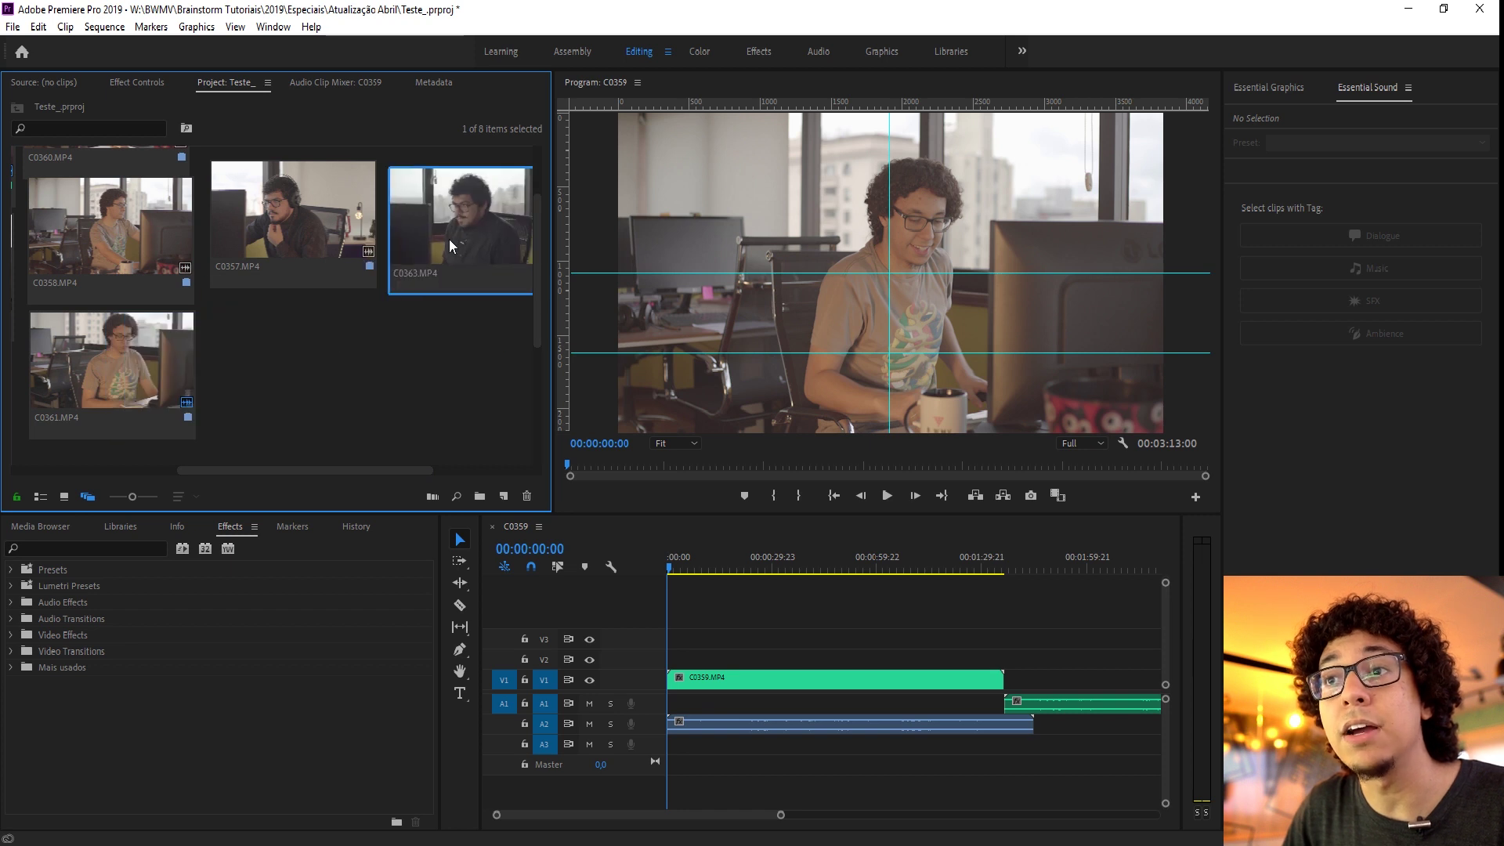
drag(323, 471, 307, 469)
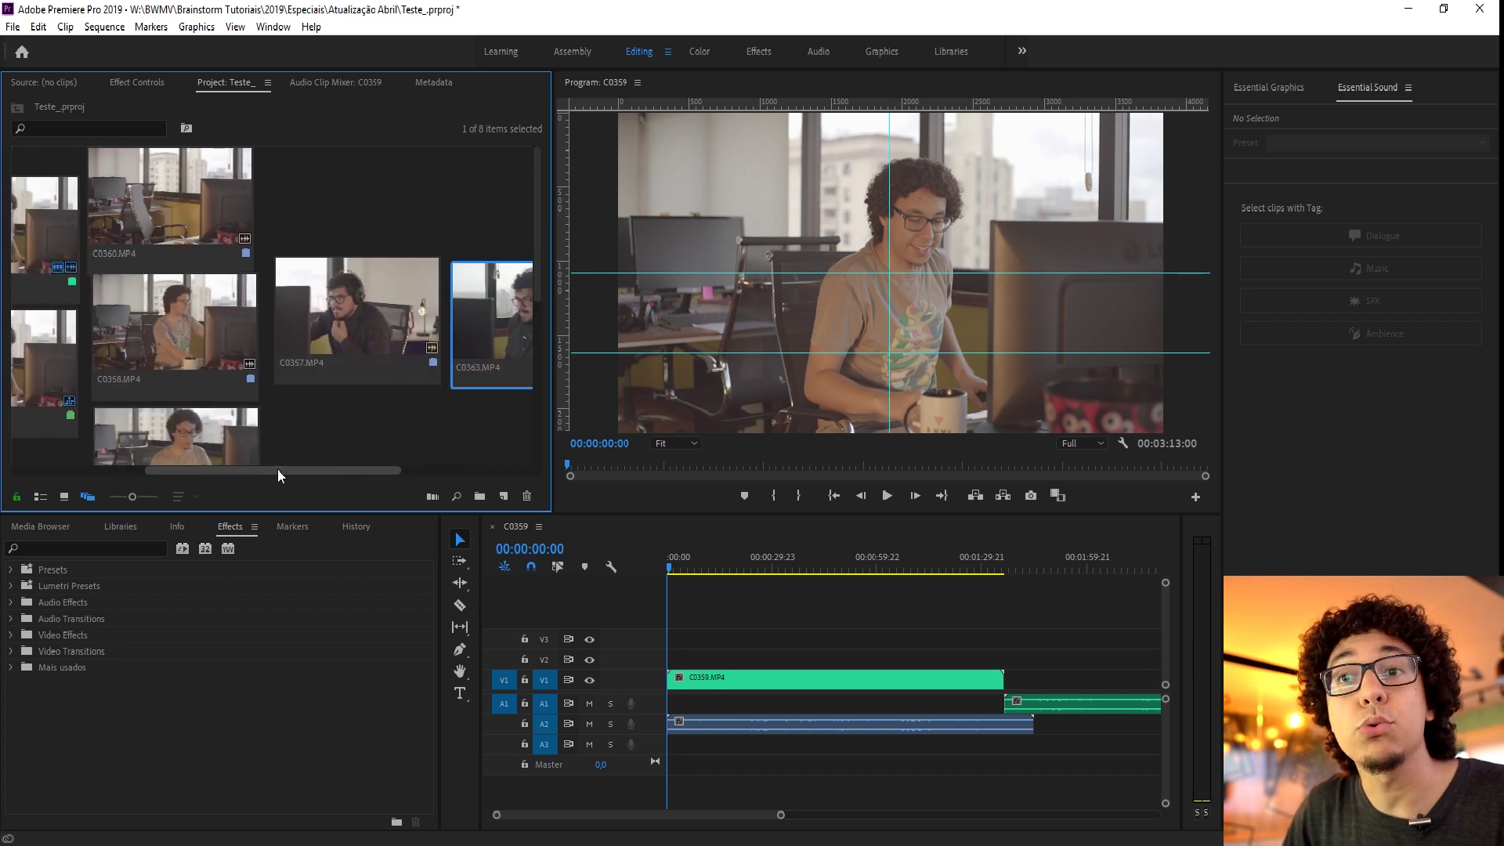
drag(131, 497, 107, 498)
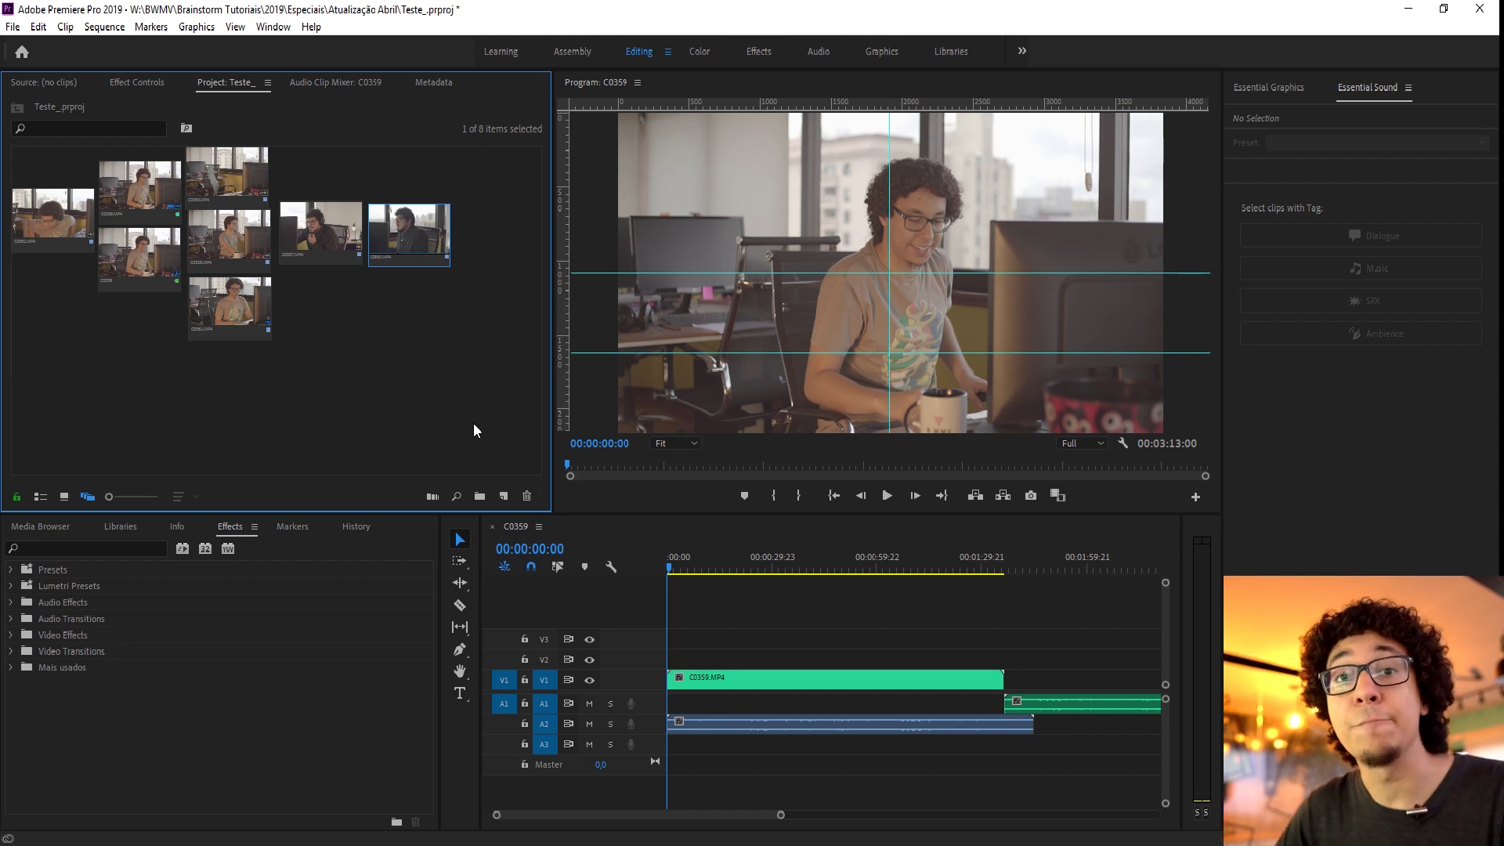
Put the playhead at 00:00:30:03, select C0359.MP4 on V1, and list Essential Graphics templates.
click(879, 598)
drag(873, 557, 773, 595)
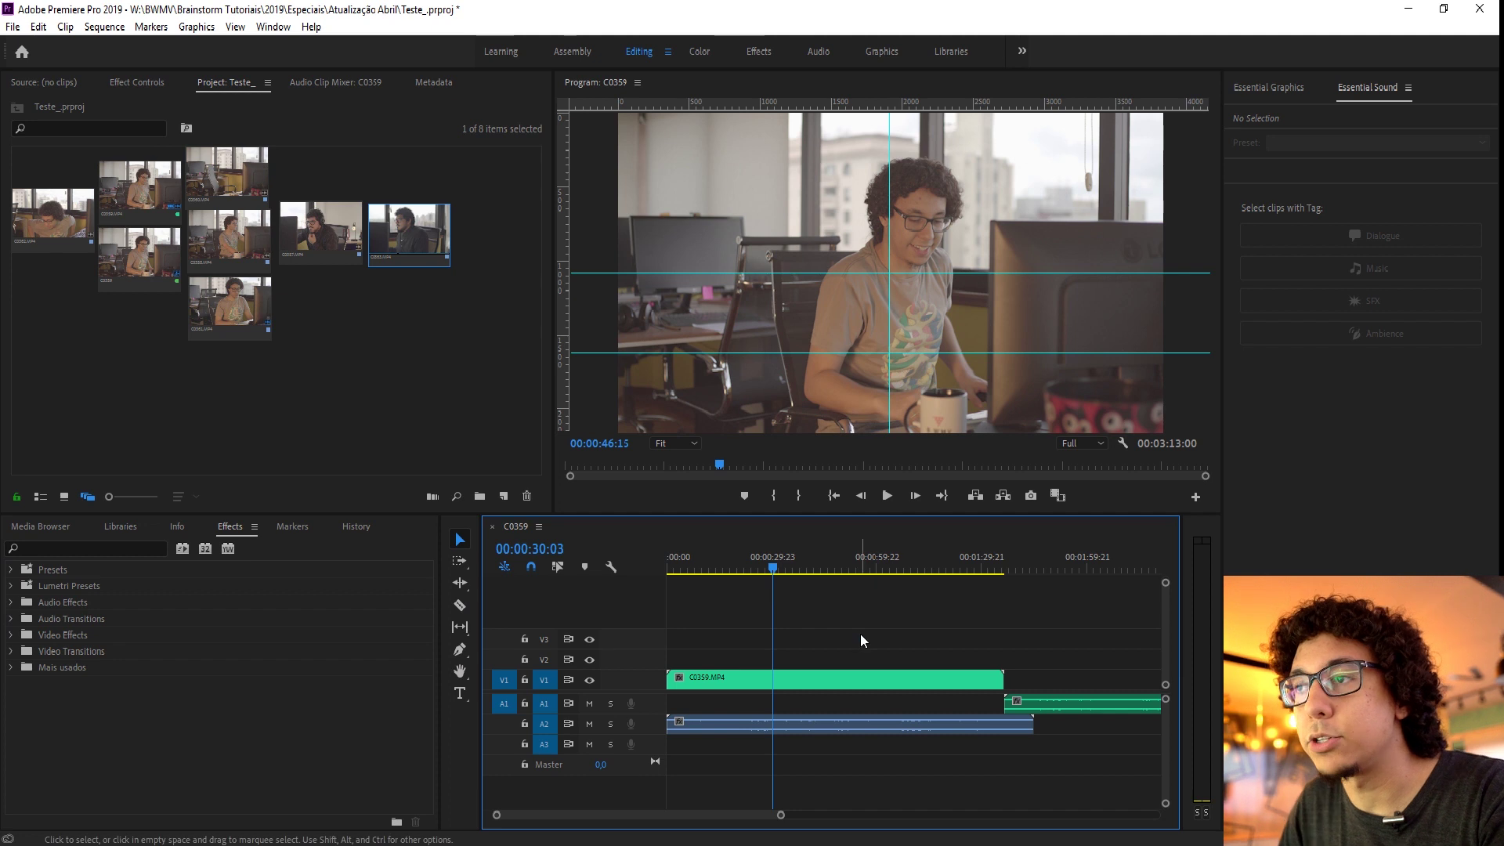
click(953, 682)
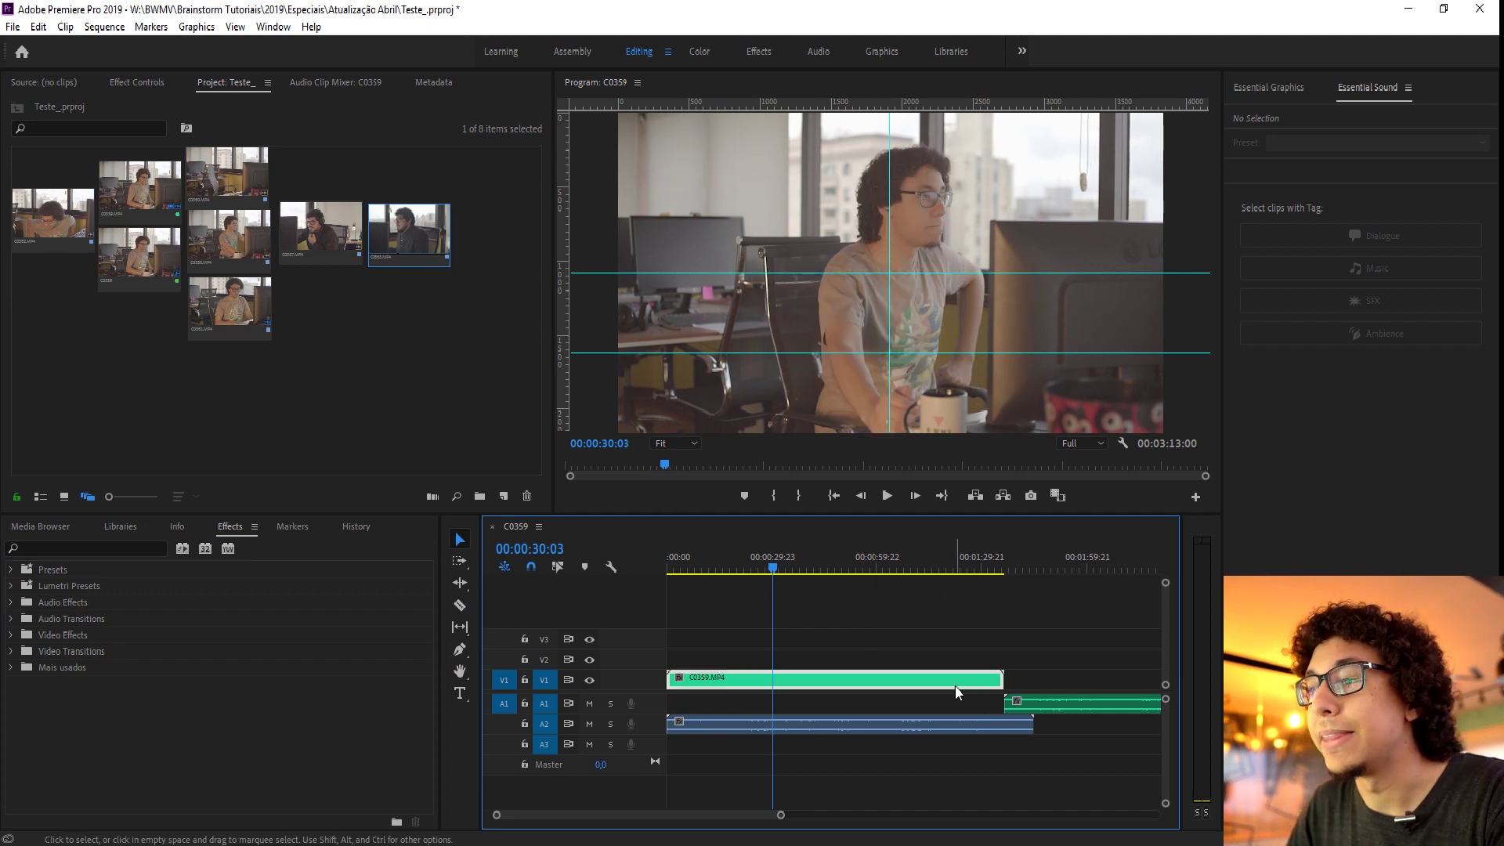
click(1276, 89)
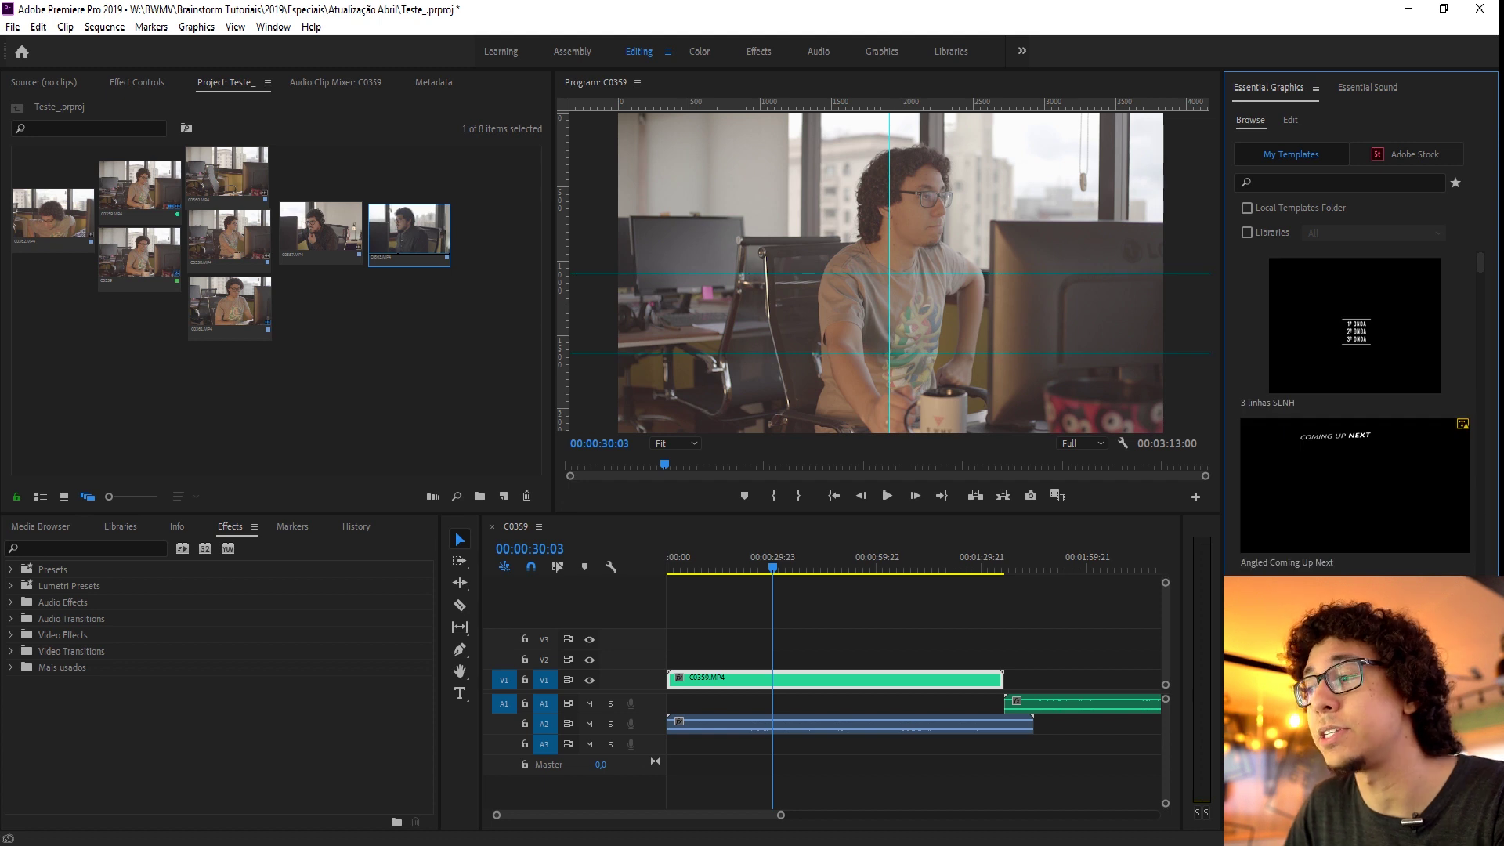
click(1329, 157)
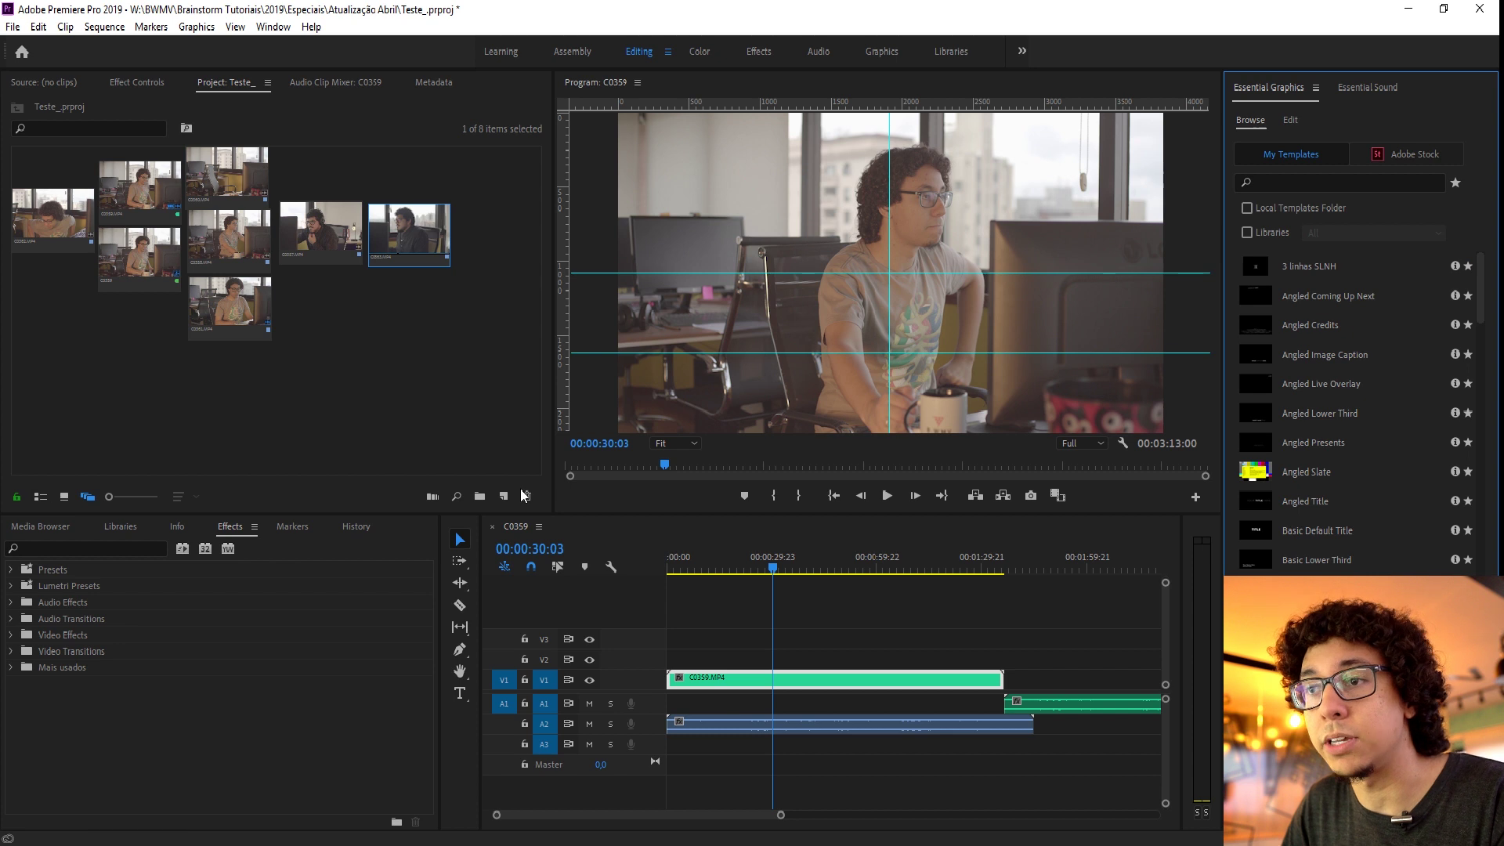
click(460, 692)
Add an ATUALIZAÇÃO text title over the frame and scale it to 124.
click(788, 338)
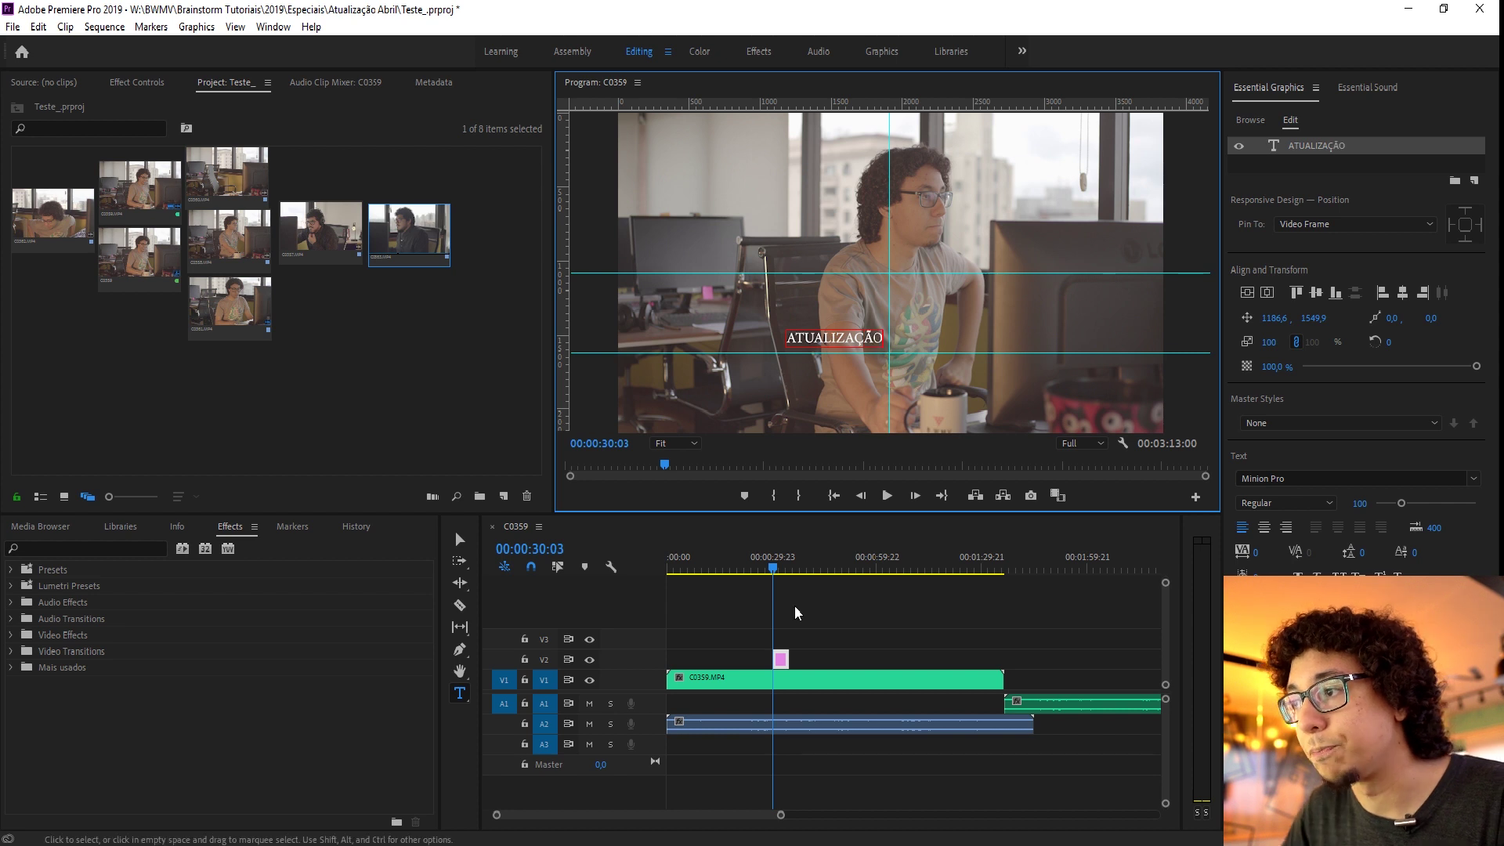
click(822, 618)
click(782, 665)
drag(1270, 251, 1331, 227)
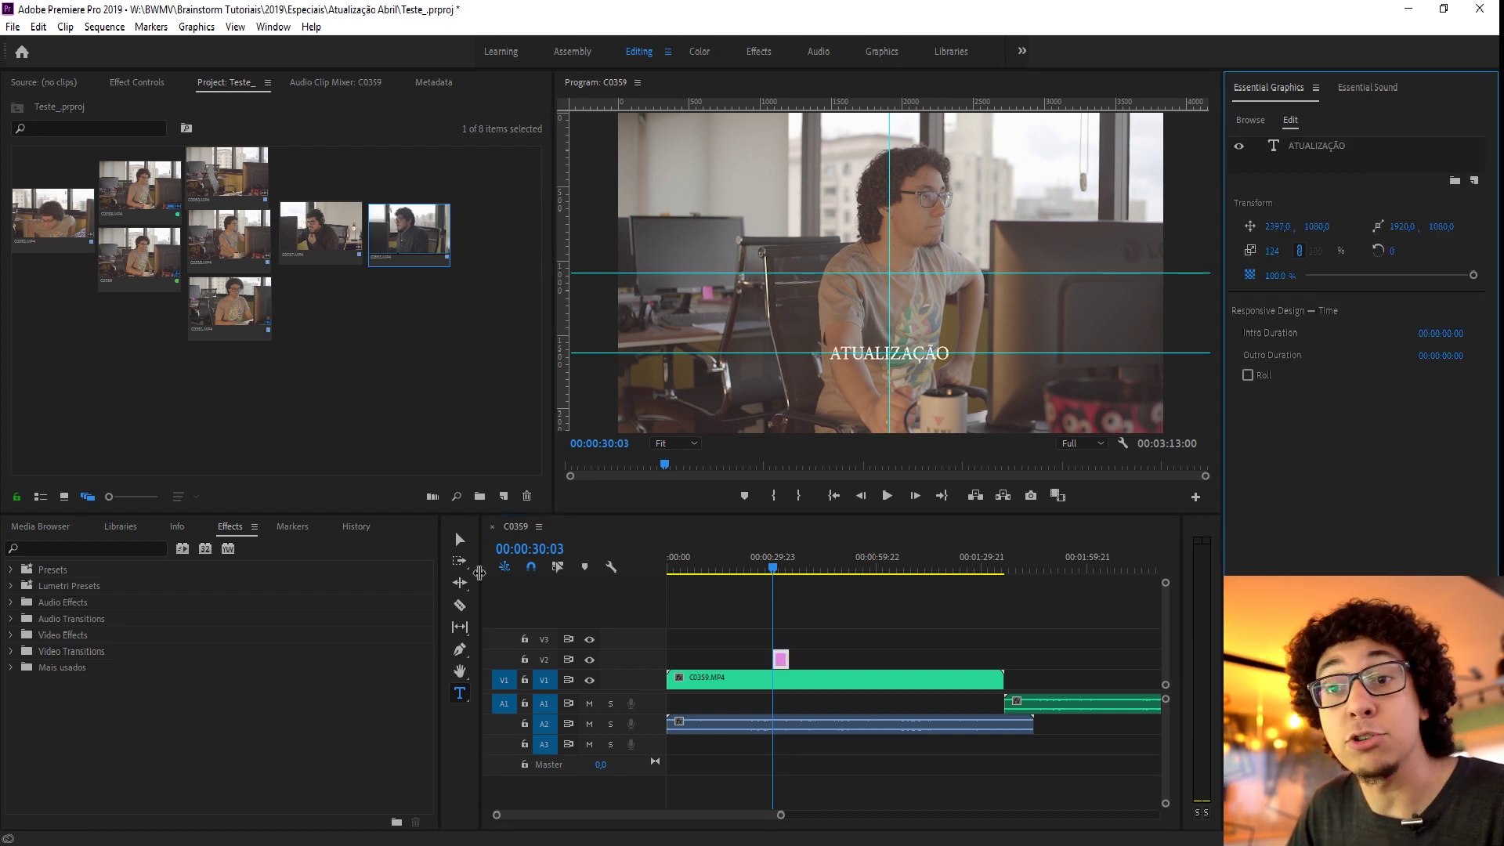
Begin a Pen-tool shape with its first two corners around the title.
click(460, 650)
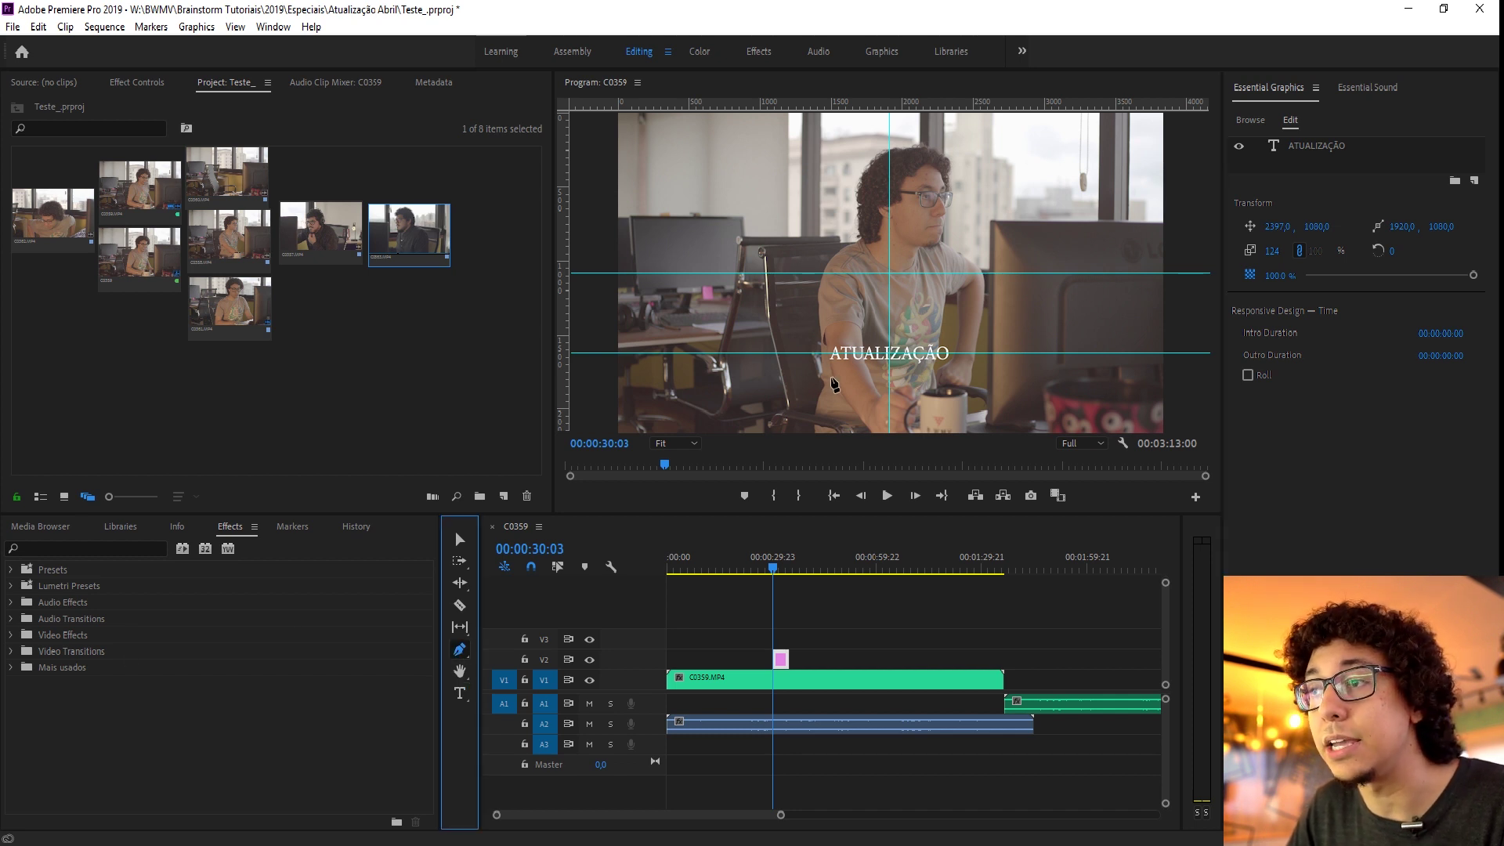
click(828, 366)
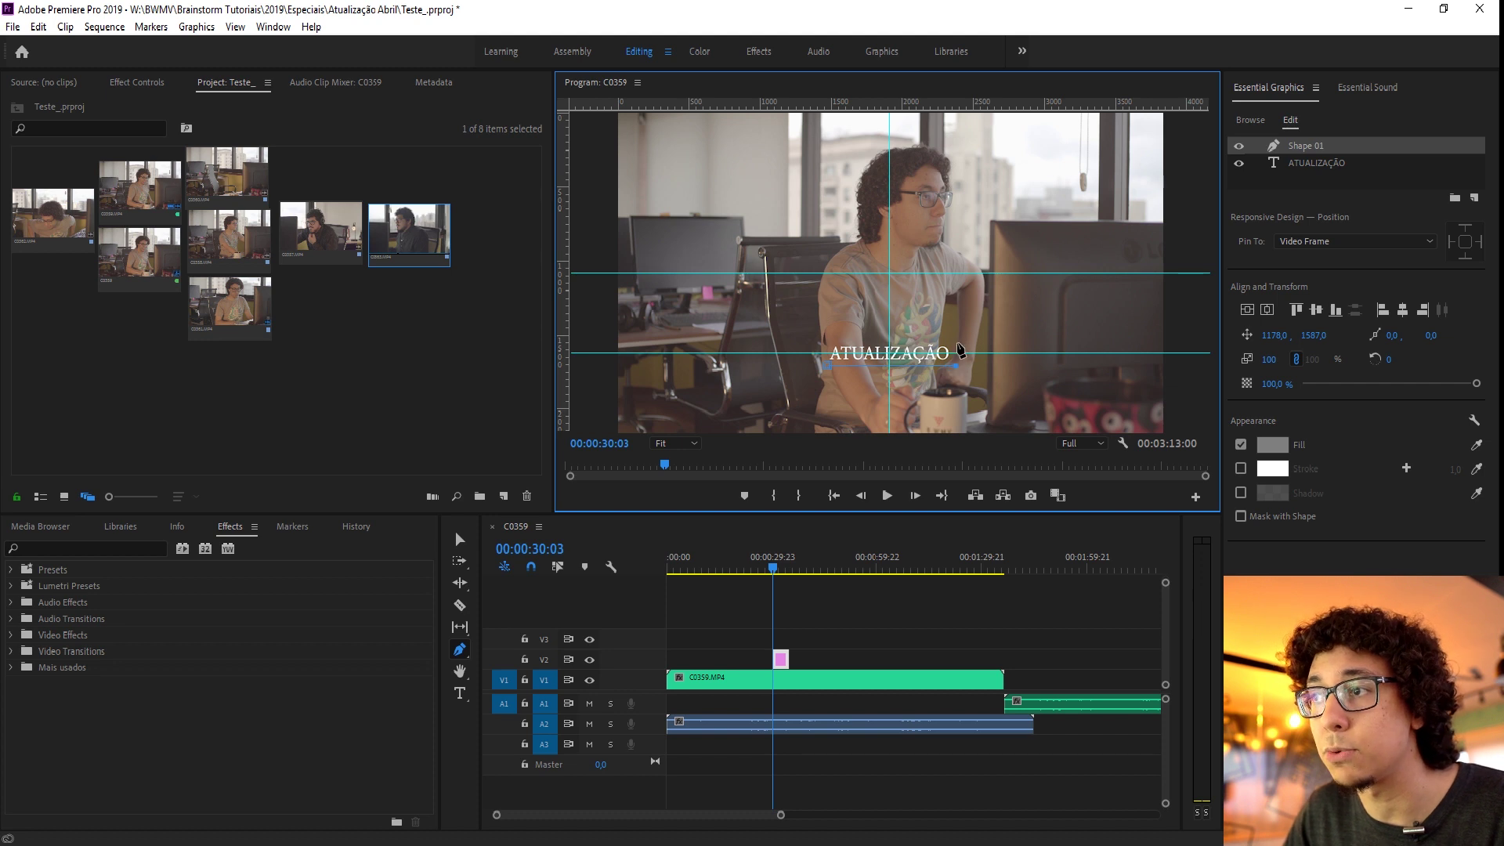
click(955, 338)
Close the rectangle path, test and undo Mask with Shape and Invert, then swap Fill for Stroke.
click(830, 338)
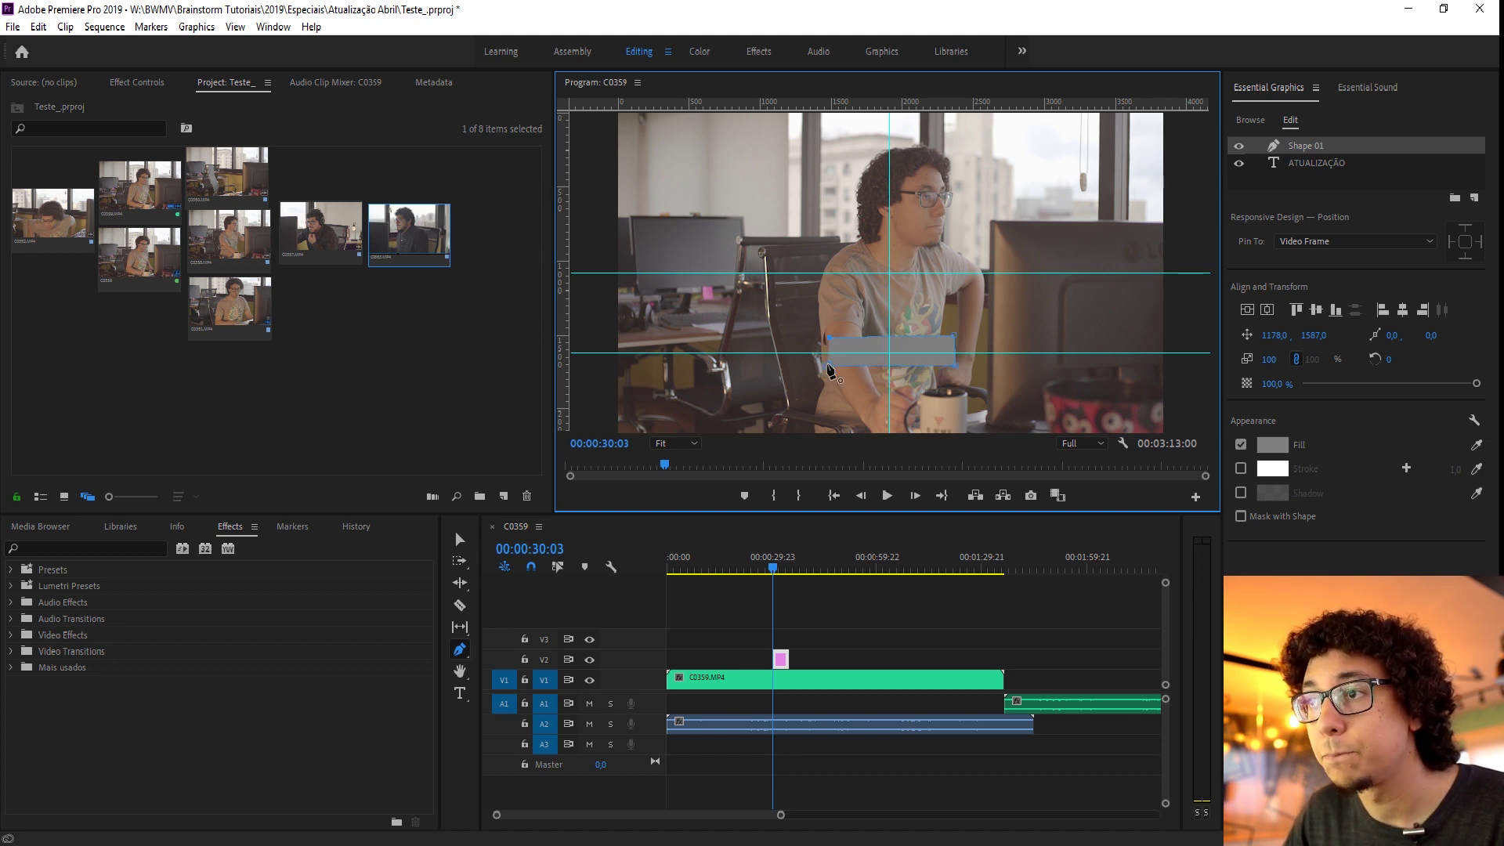
click(1283, 519)
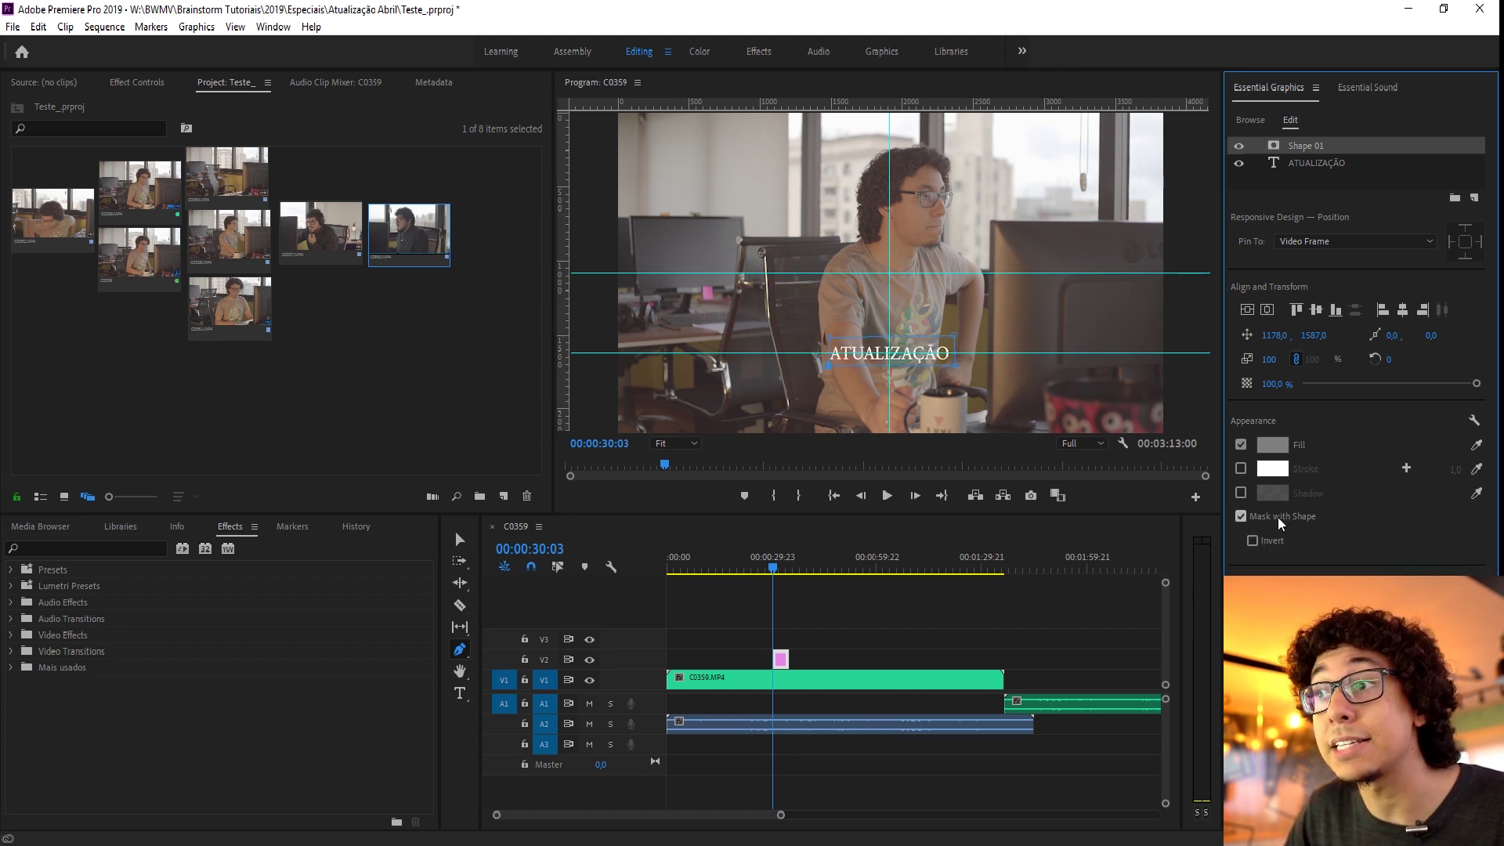
click(1276, 541)
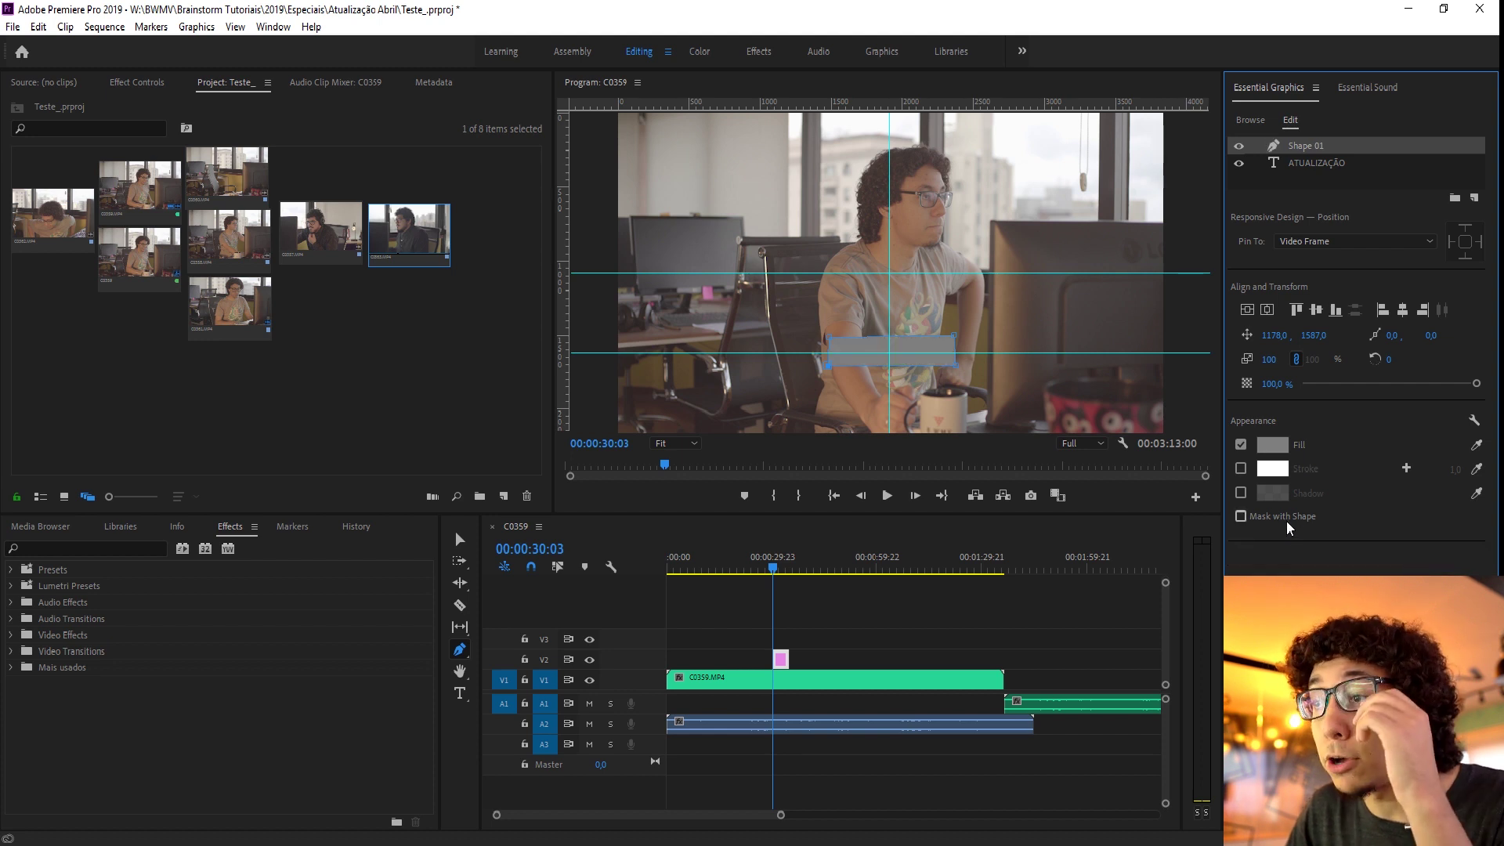
click(1276, 541)
click(1275, 542)
click(1275, 542)
click(1284, 519)
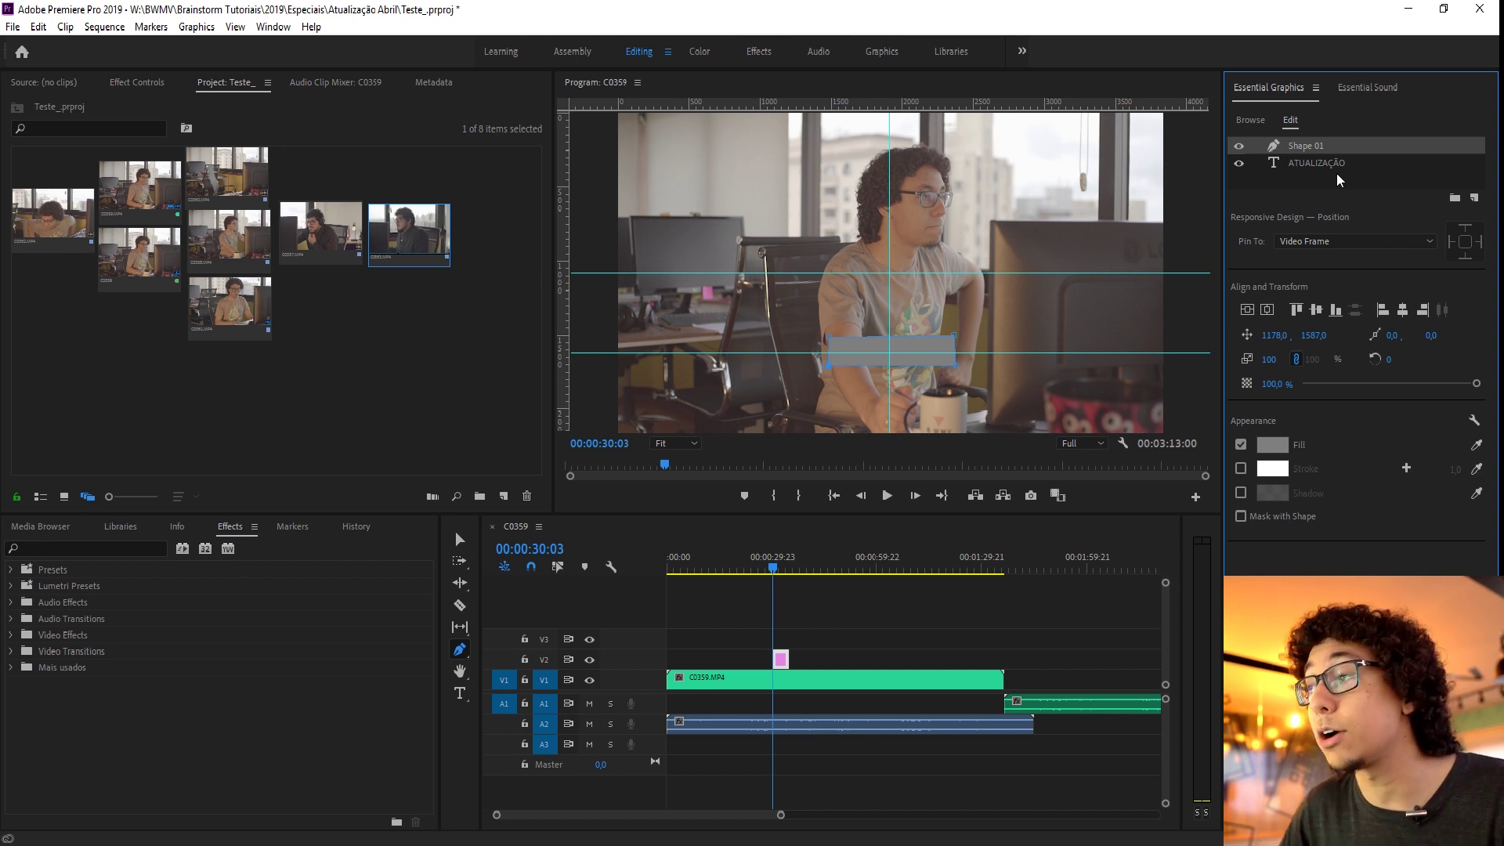
click(1240, 444)
click(1241, 468)
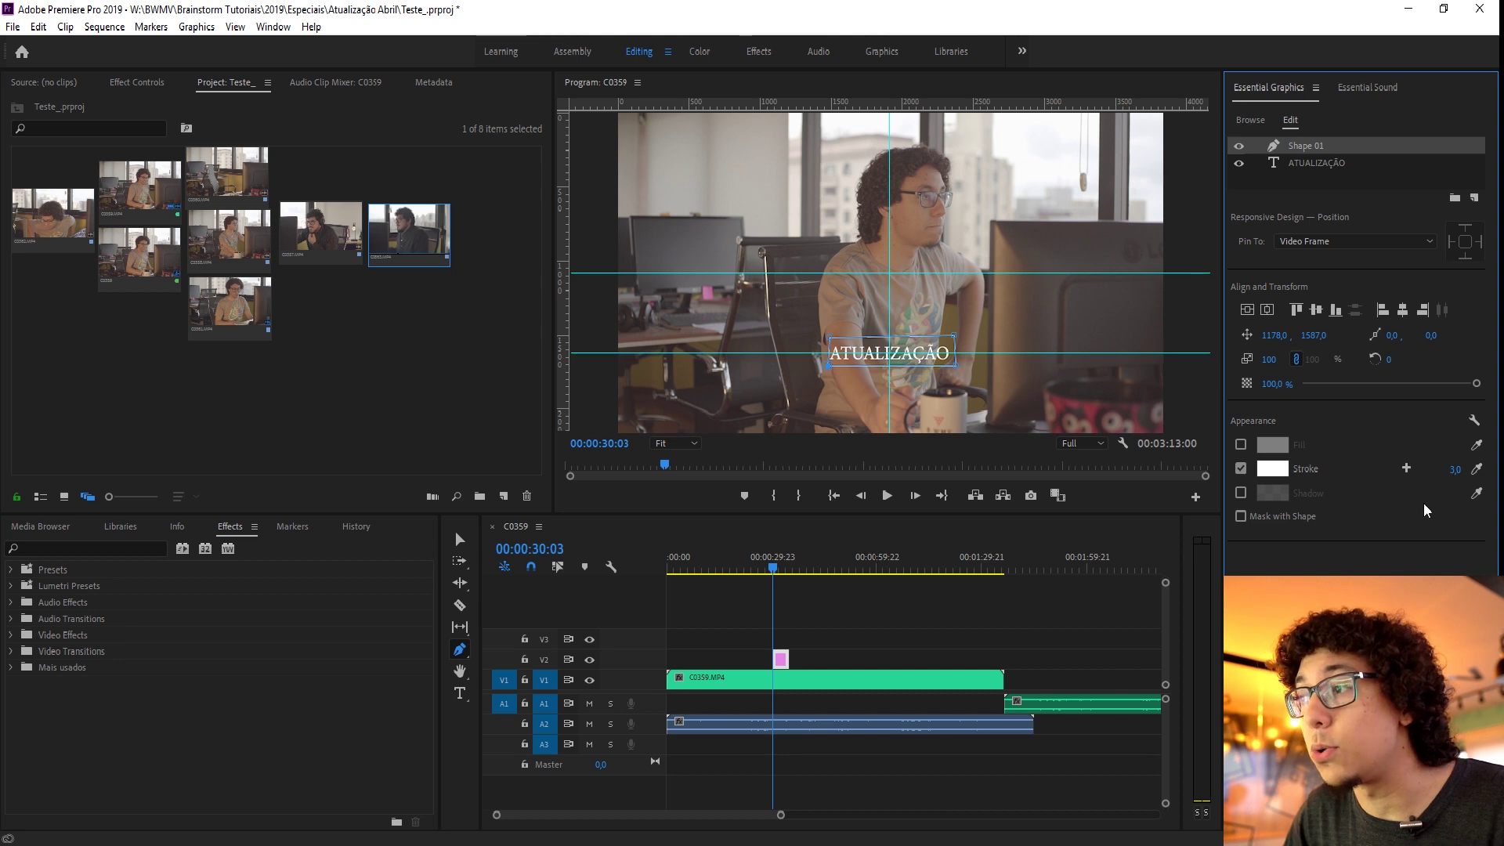
Set the white stroke width to 15 and add a red stroke at 25.
drag(1455, 472, 1413, 467)
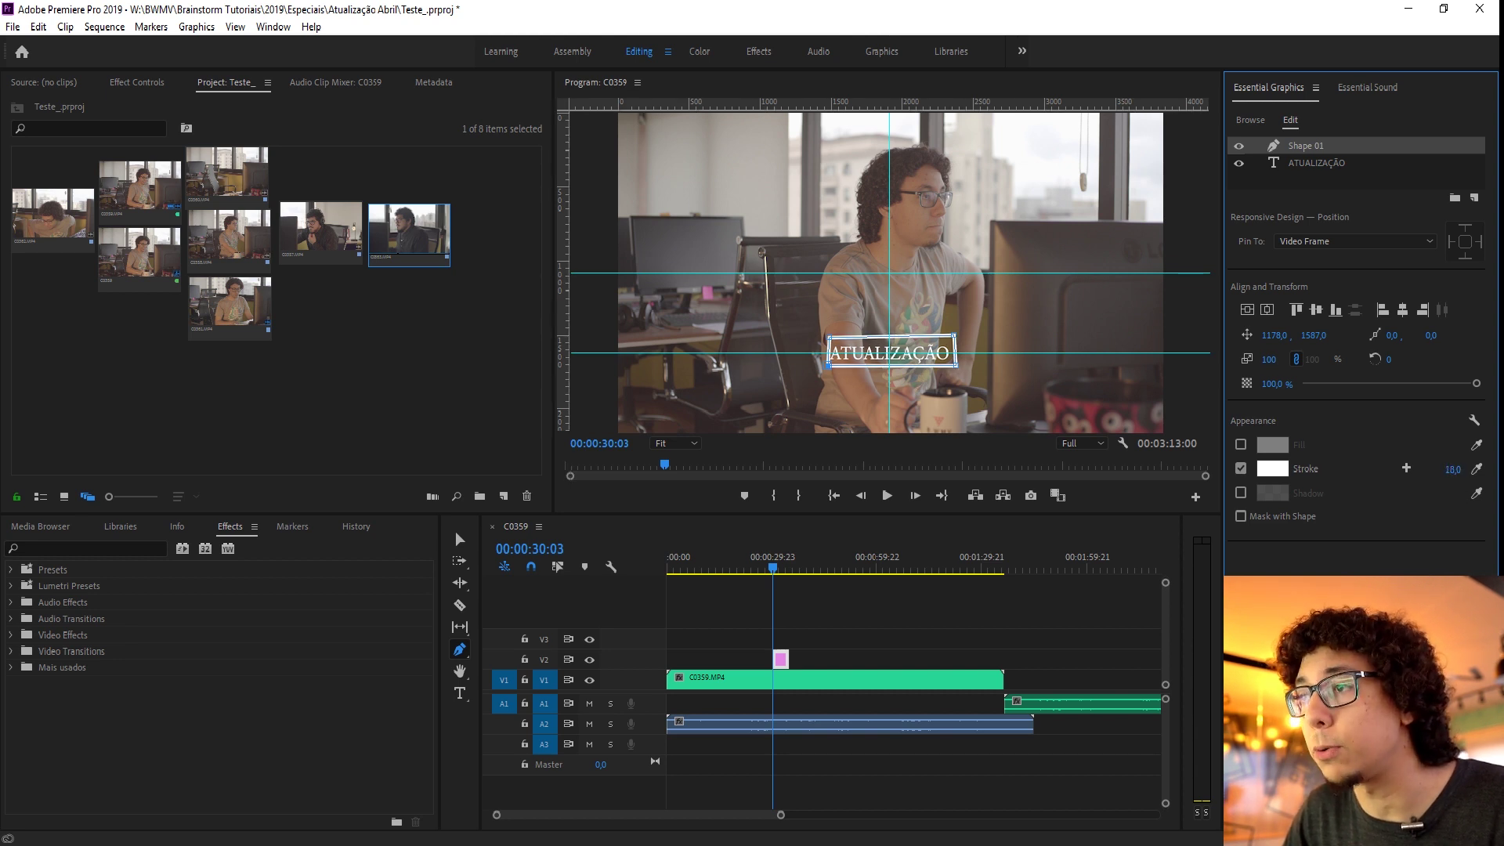
click(1406, 469)
click(1275, 495)
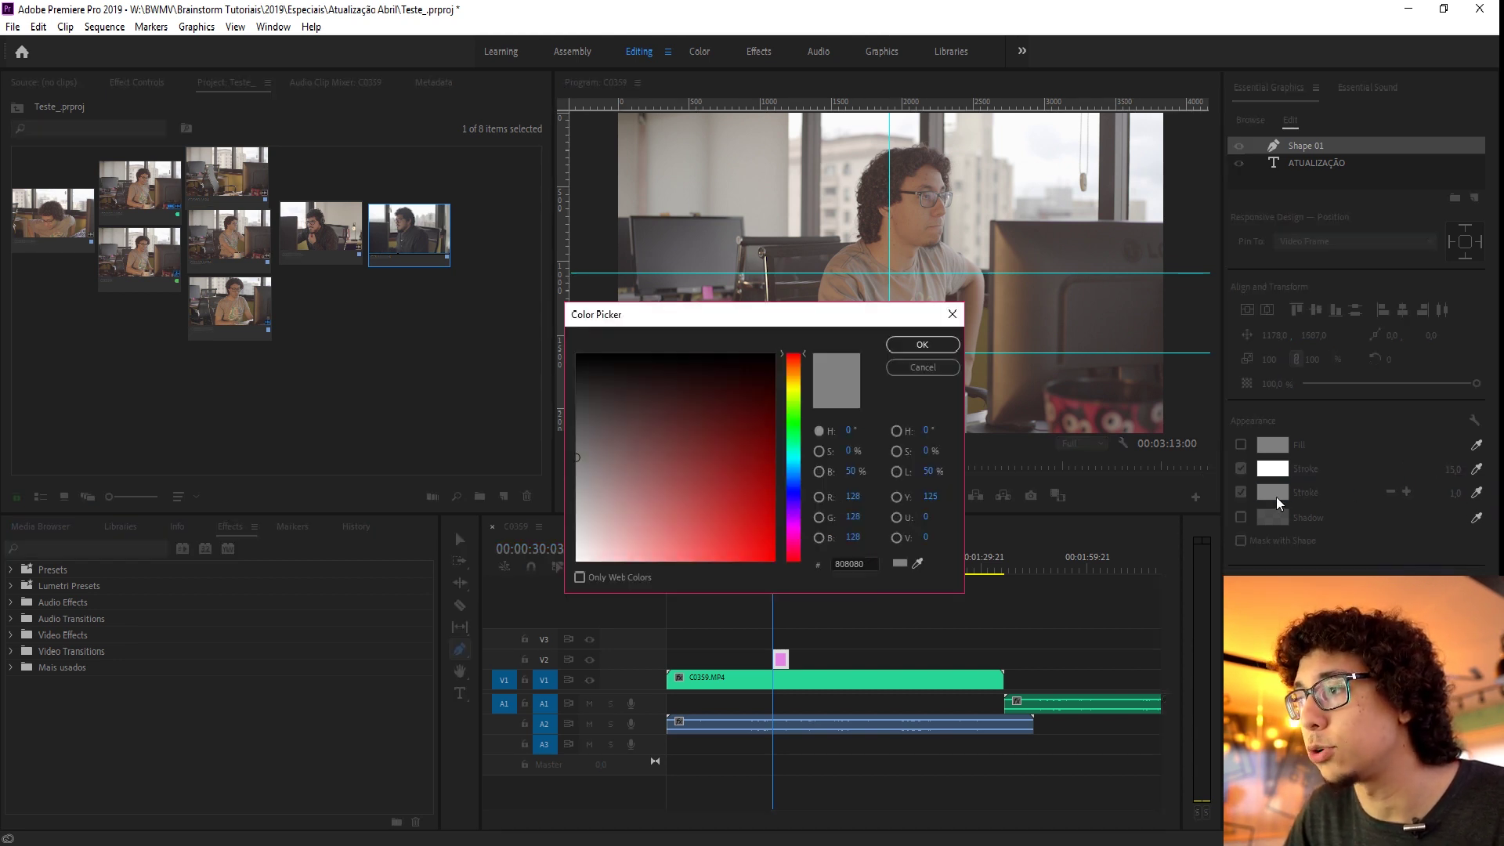
click(743, 474)
click(922, 344)
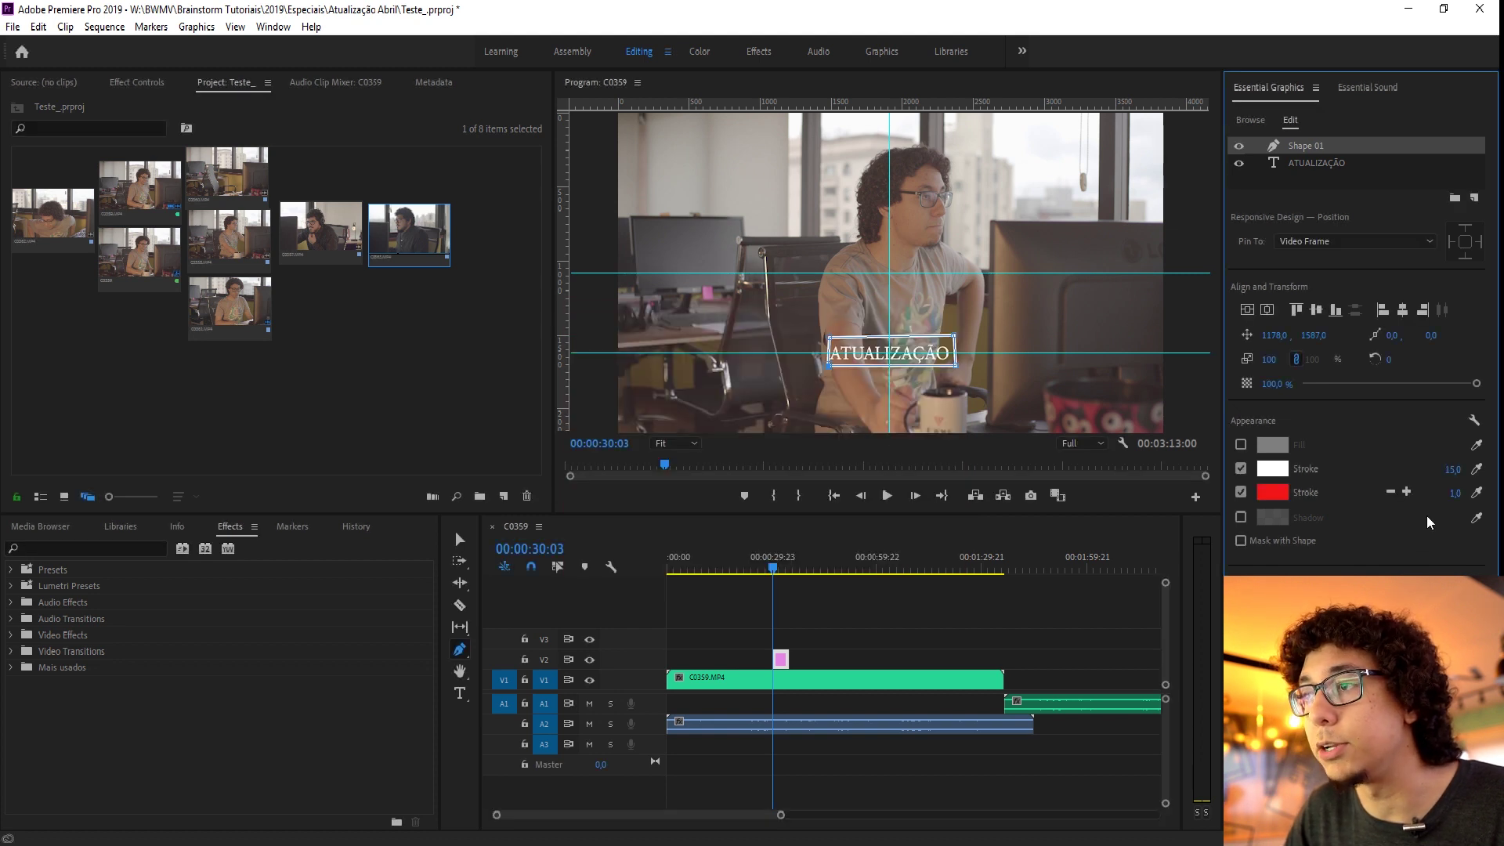
drag(1432, 501, 1377, 502)
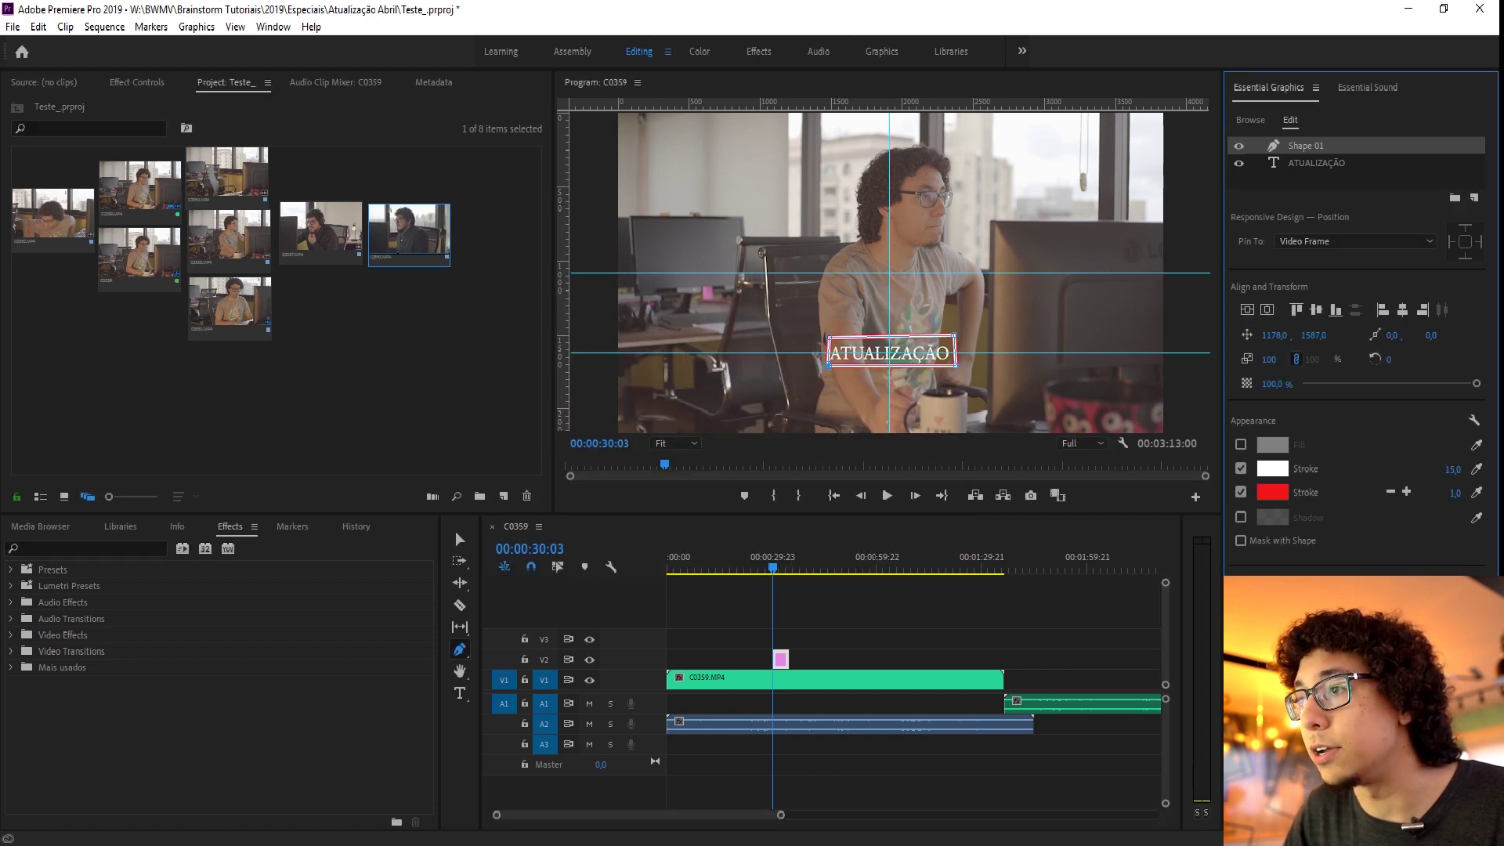
Add a third yellow stroke at width 14, then reselect the title clip on V2.
click(1405, 492)
click(1272, 516)
click(796, 387)
click(728, 517)
click(921, 345)
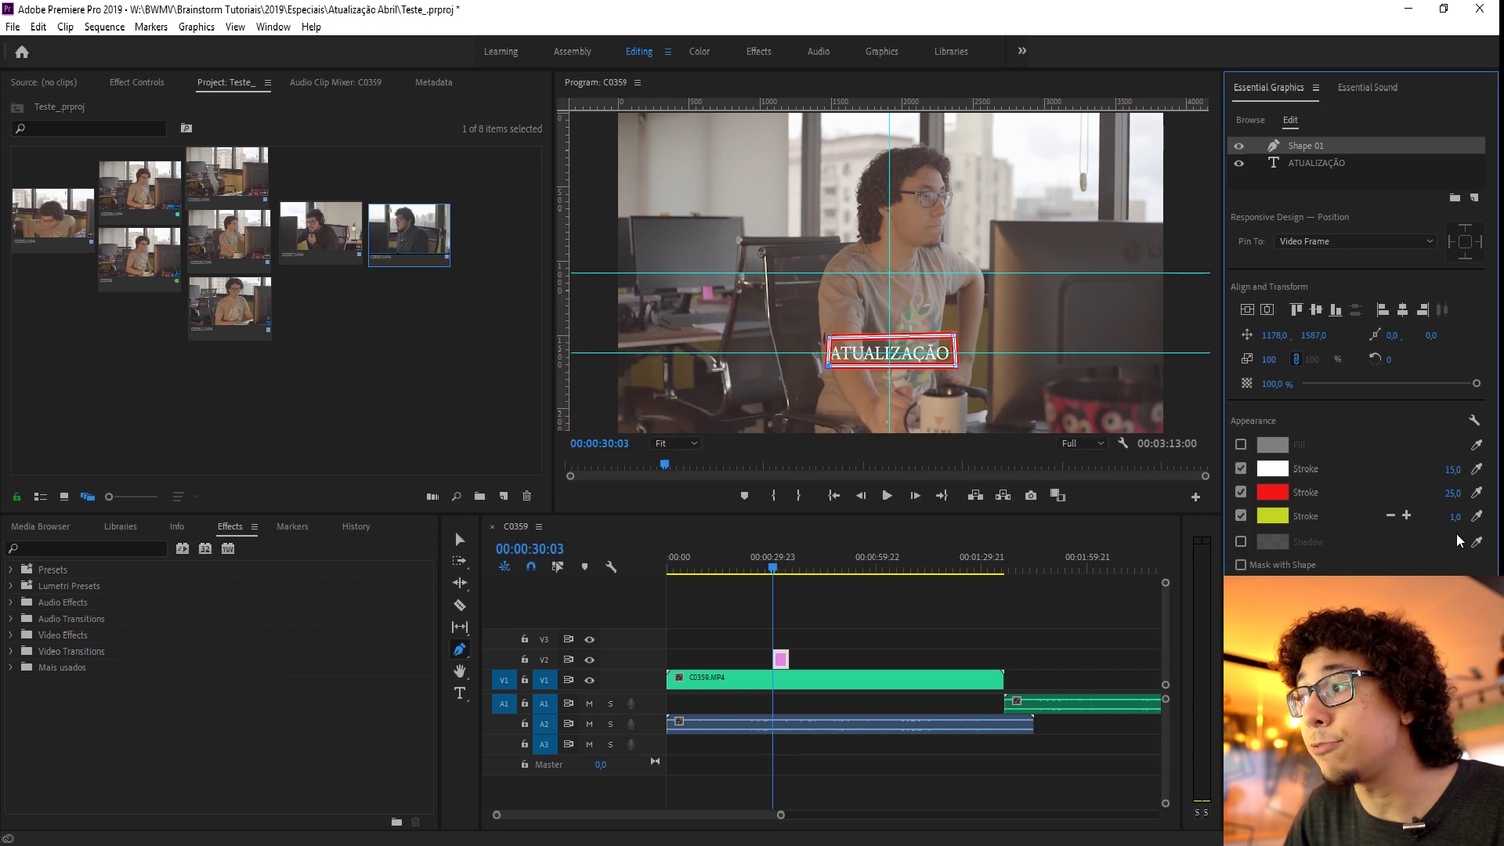
drag(1454, 517, 1476, 517)
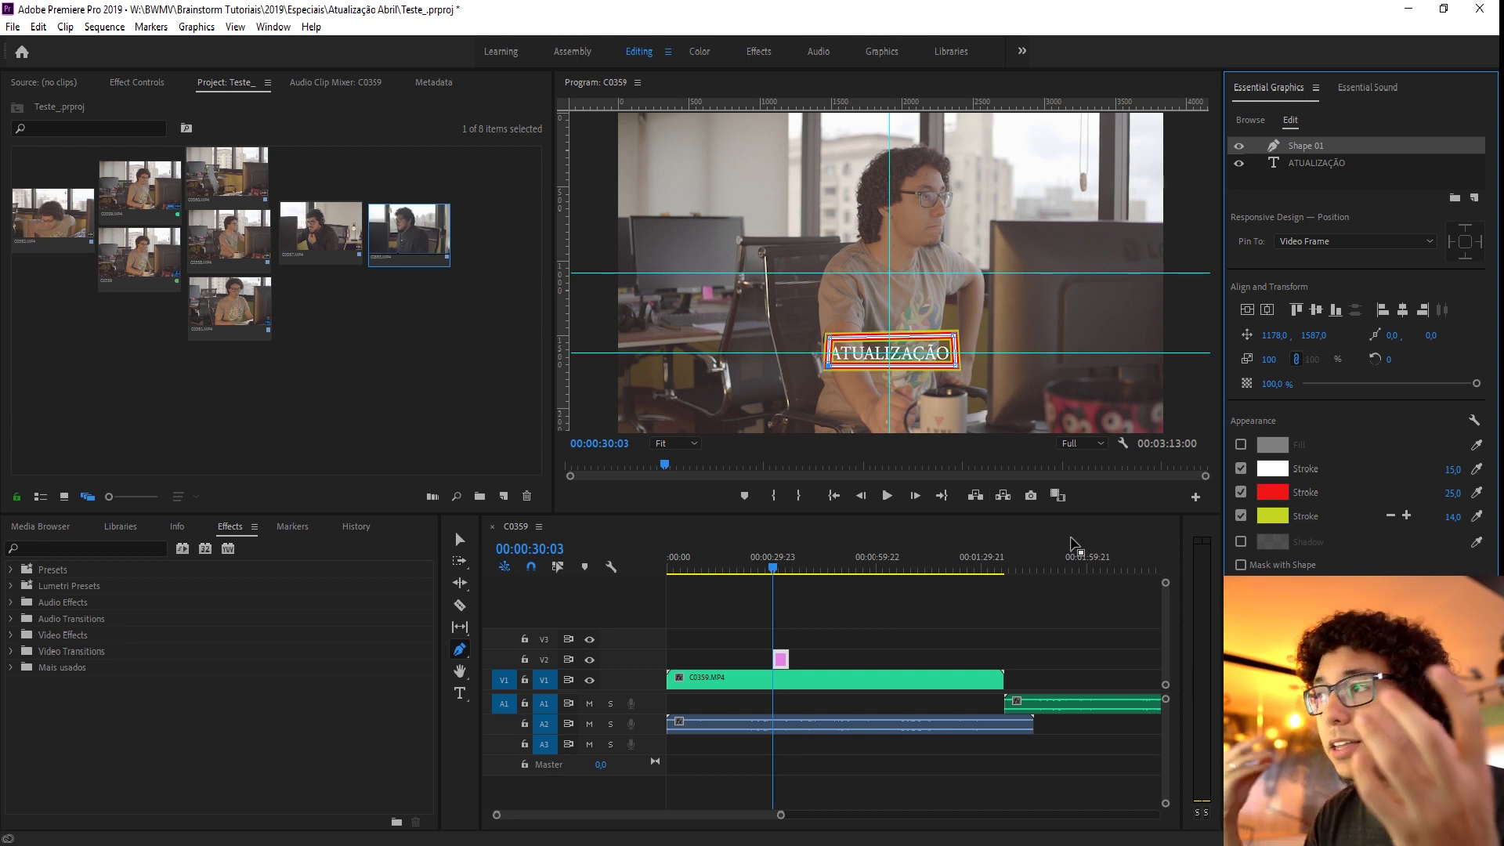
click(881, 628)
click(779, 665)
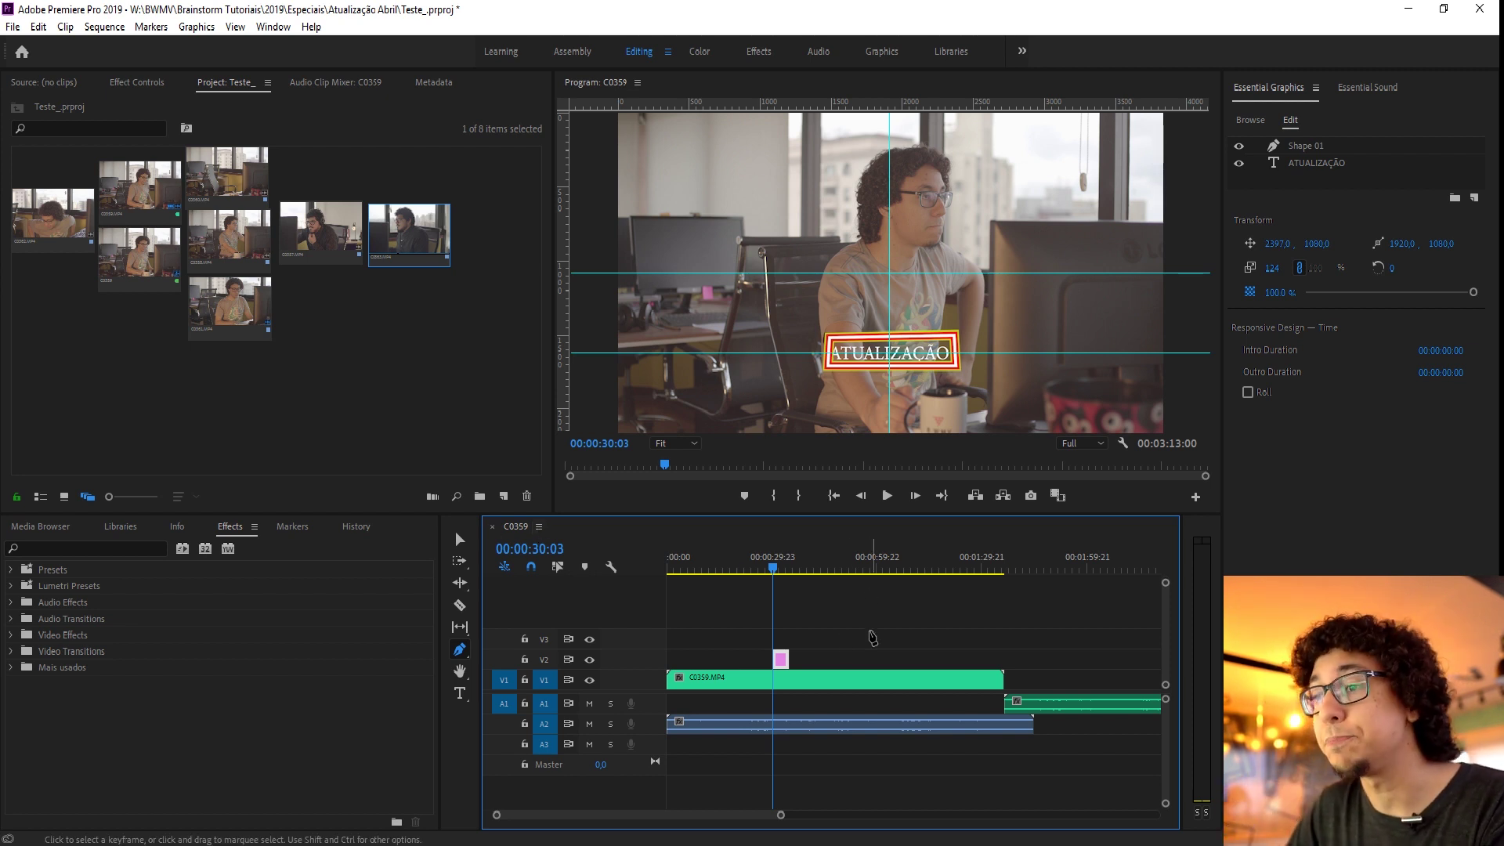
Delete the V2 title graphic and show Essential Sound options for the C0361.MP4 audio on A2.
key(v)
key(Delete)
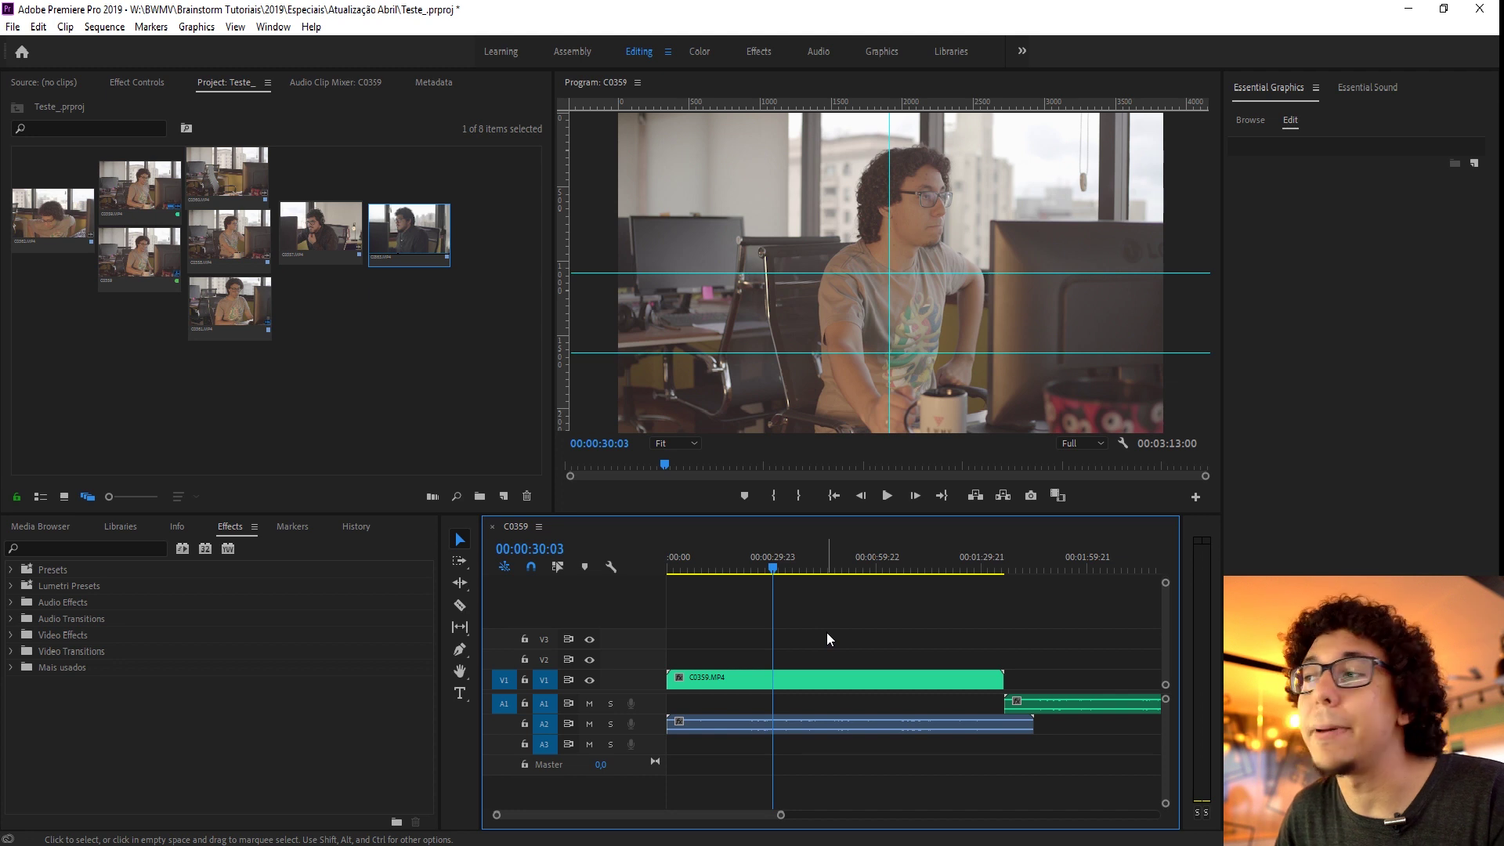
click(1374, 92)
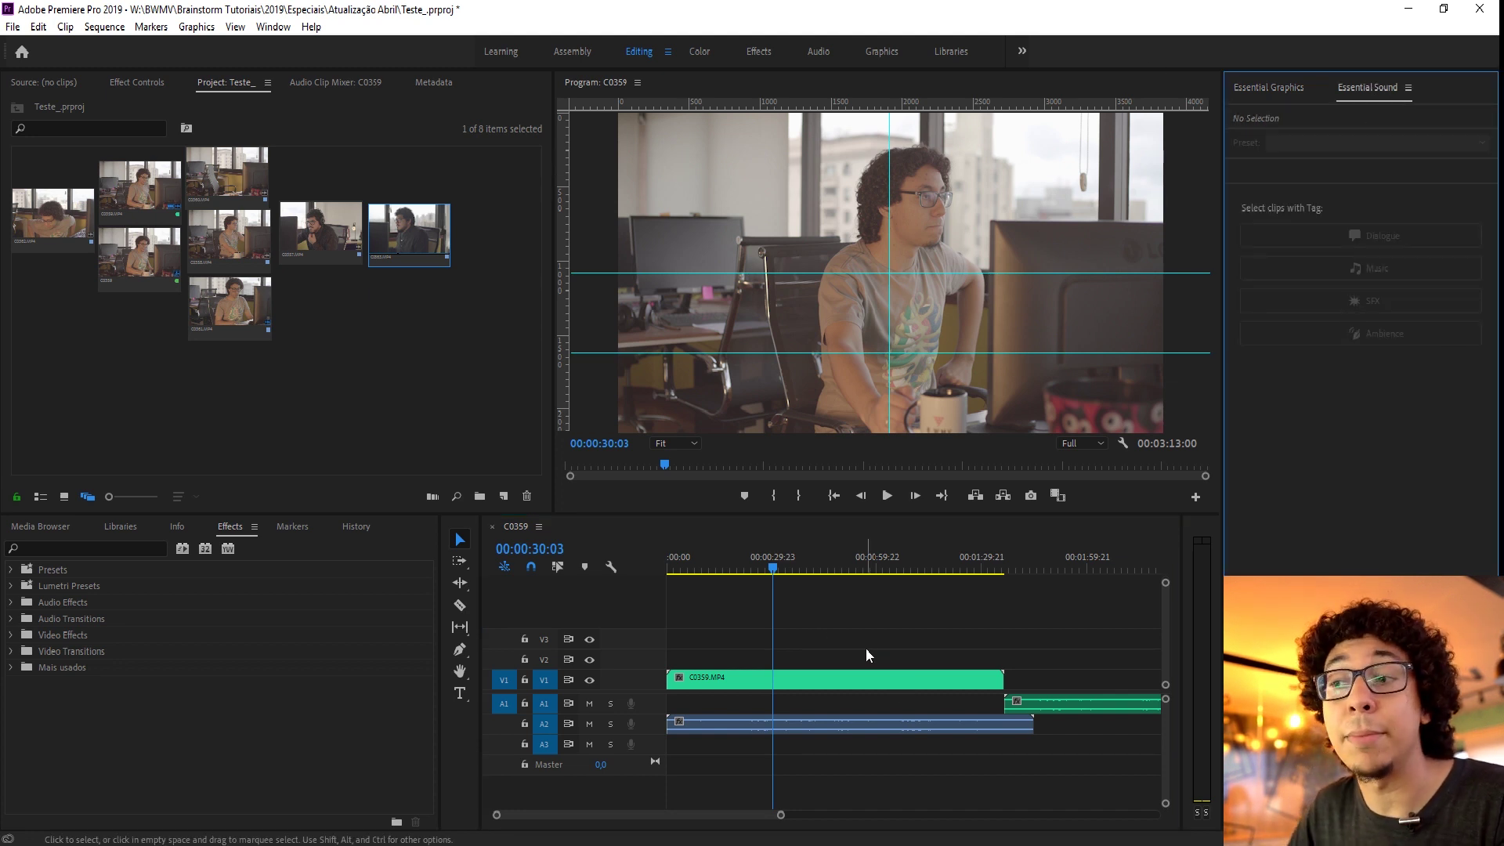
click(896, 724)
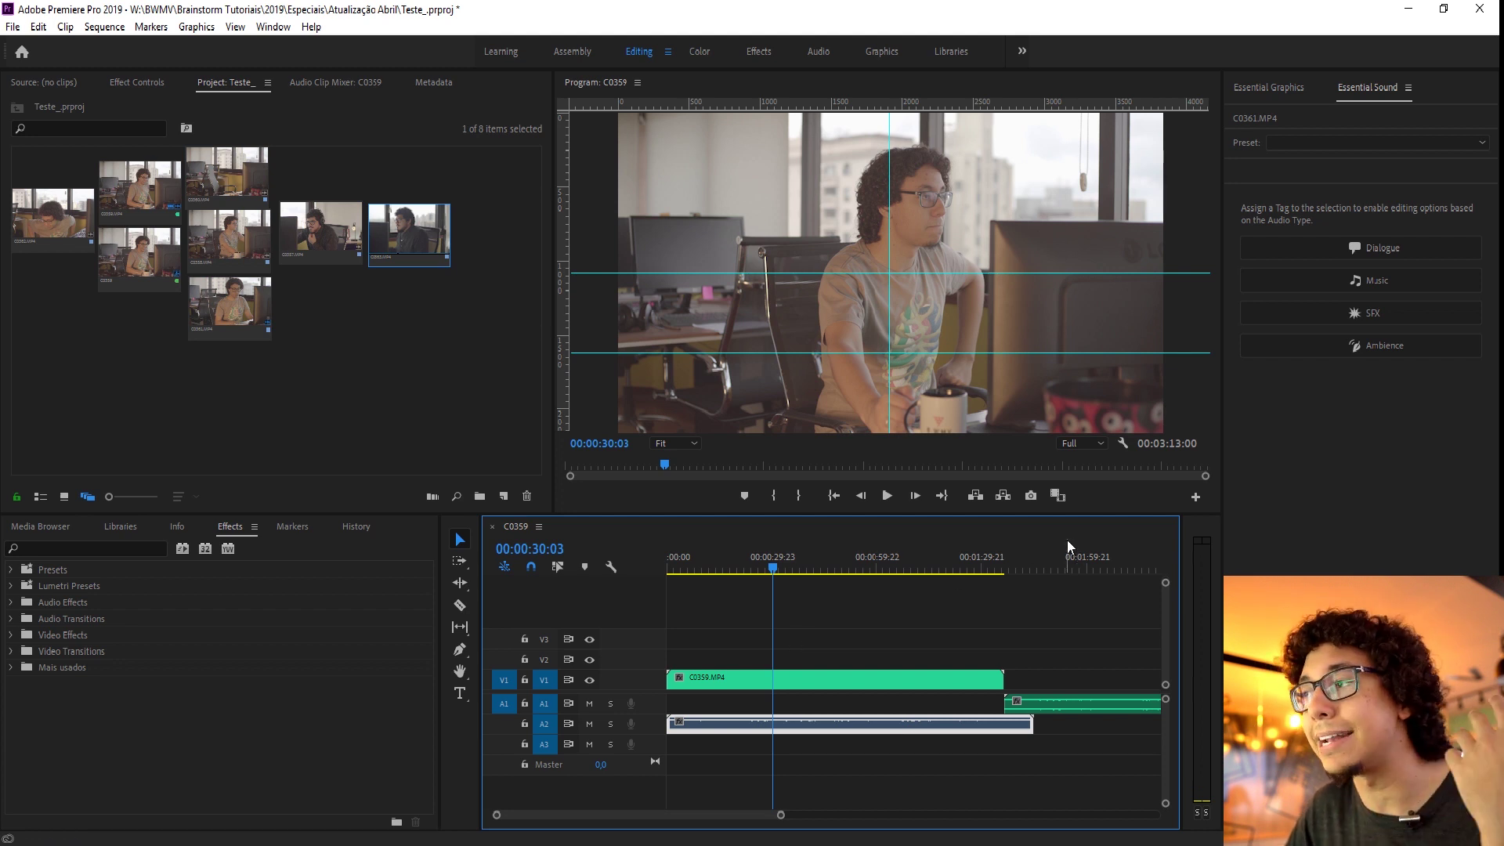